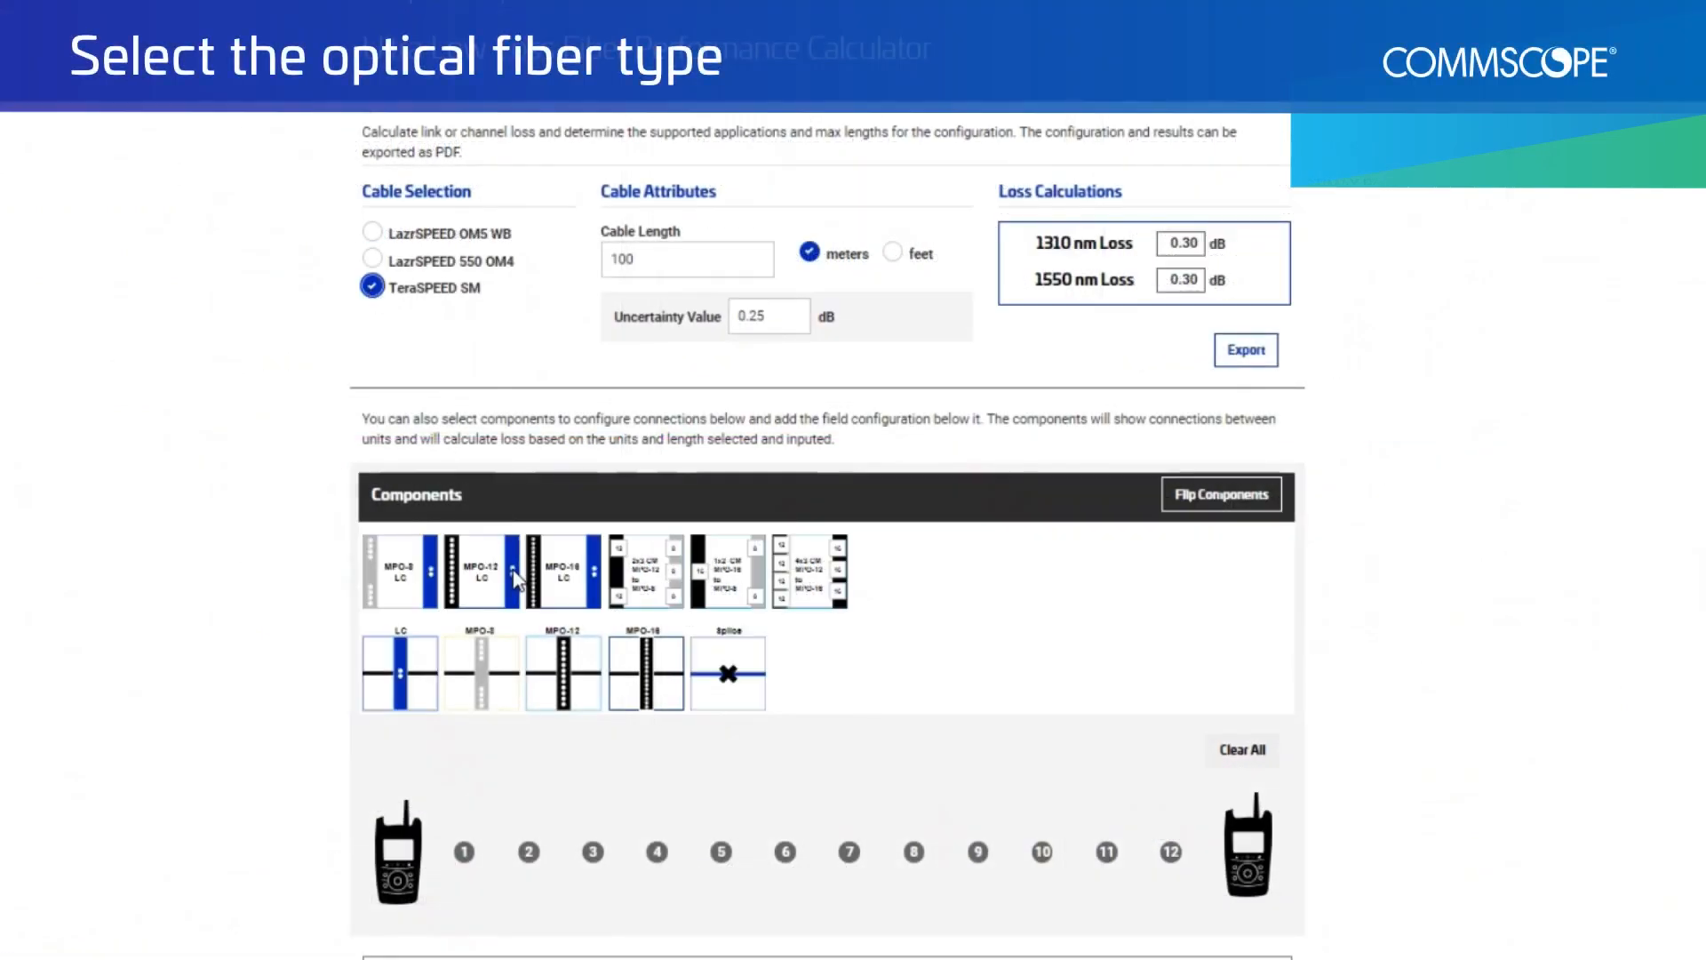
Select the LazrSPEED OM5 WB fiber type and set the cable length to 55 meters.
click(372, 260)
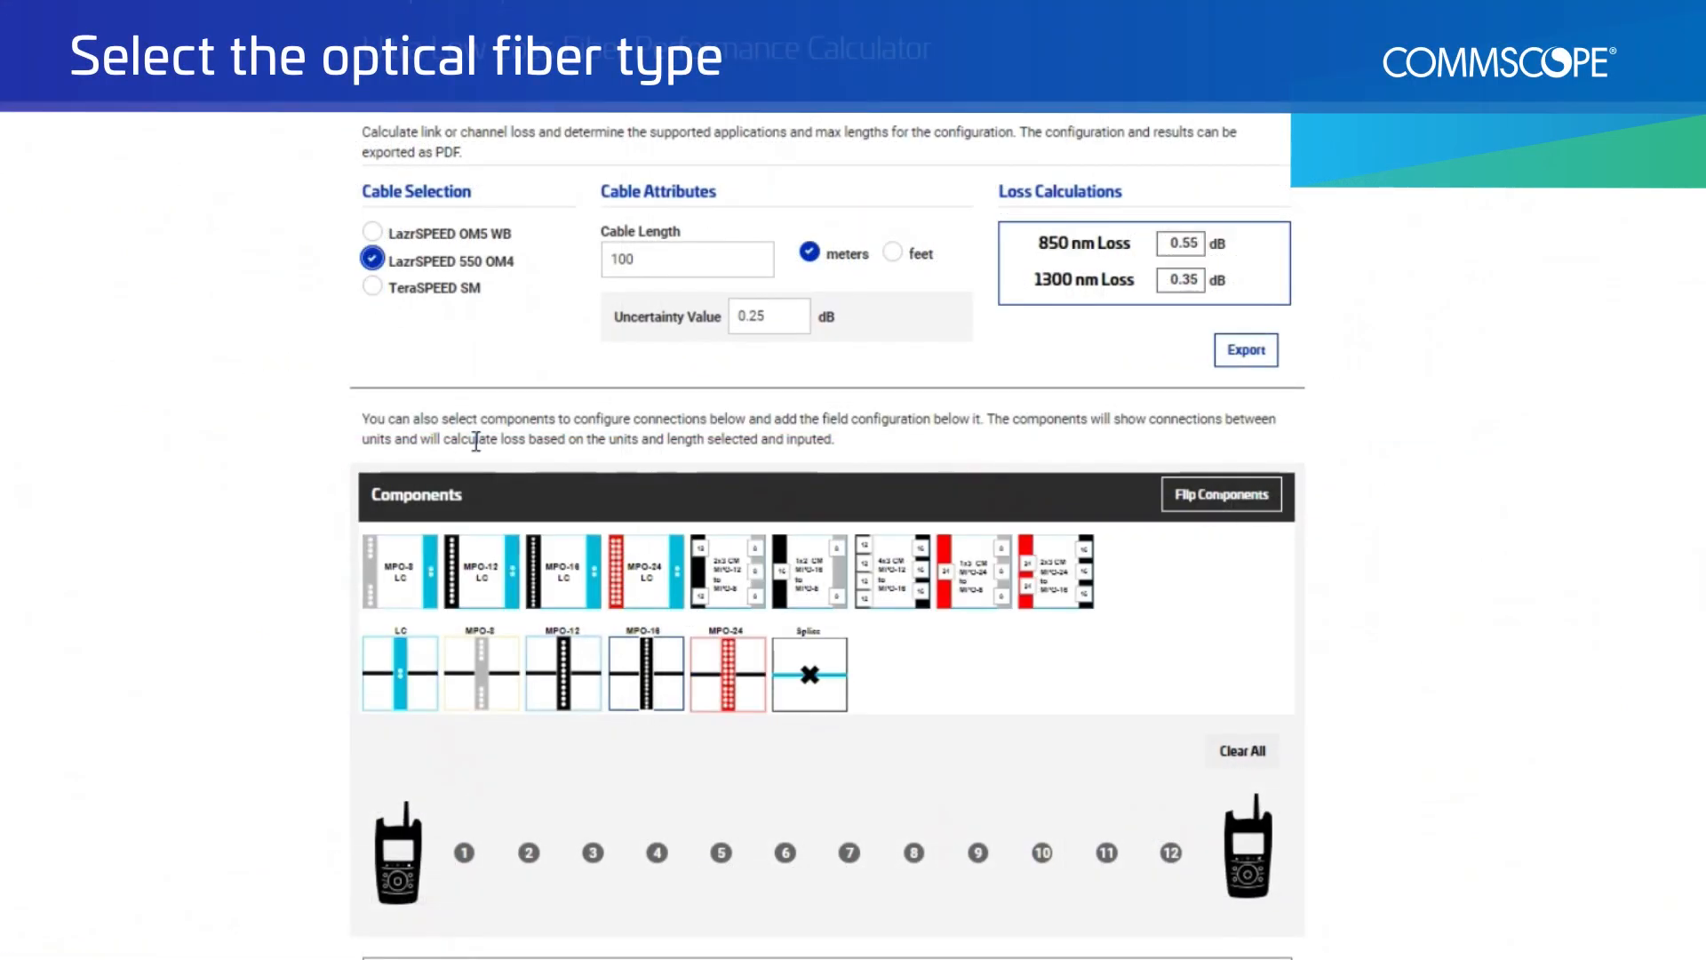
click(373, 233)
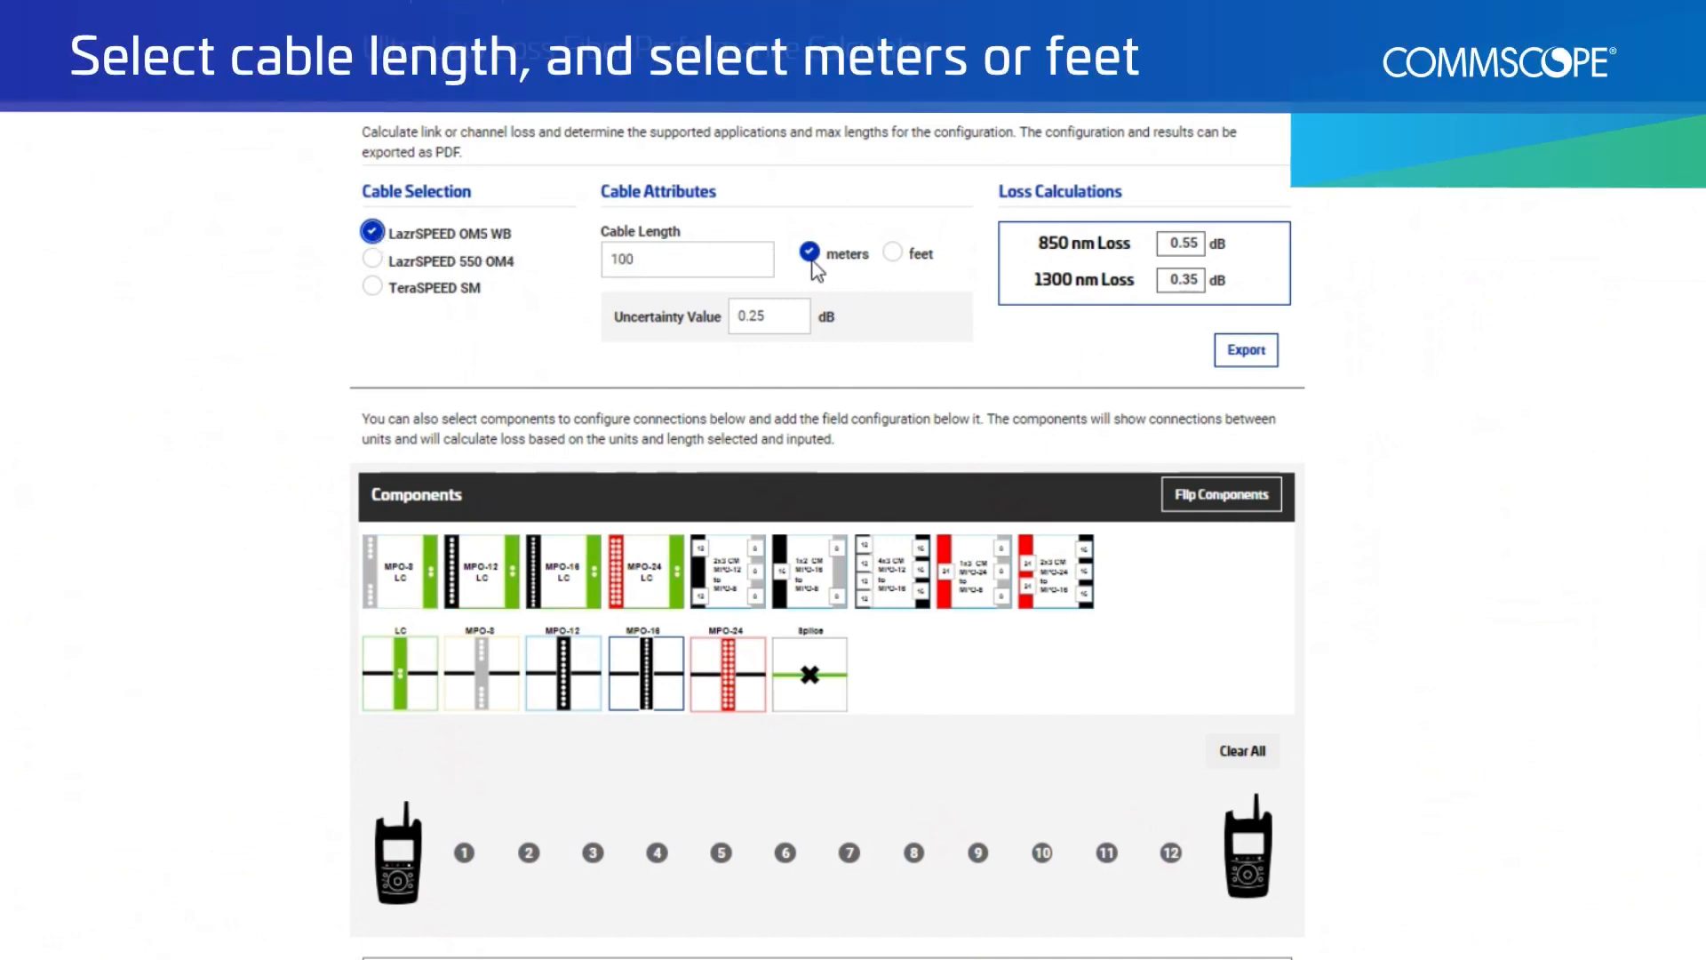
click(655, 259)
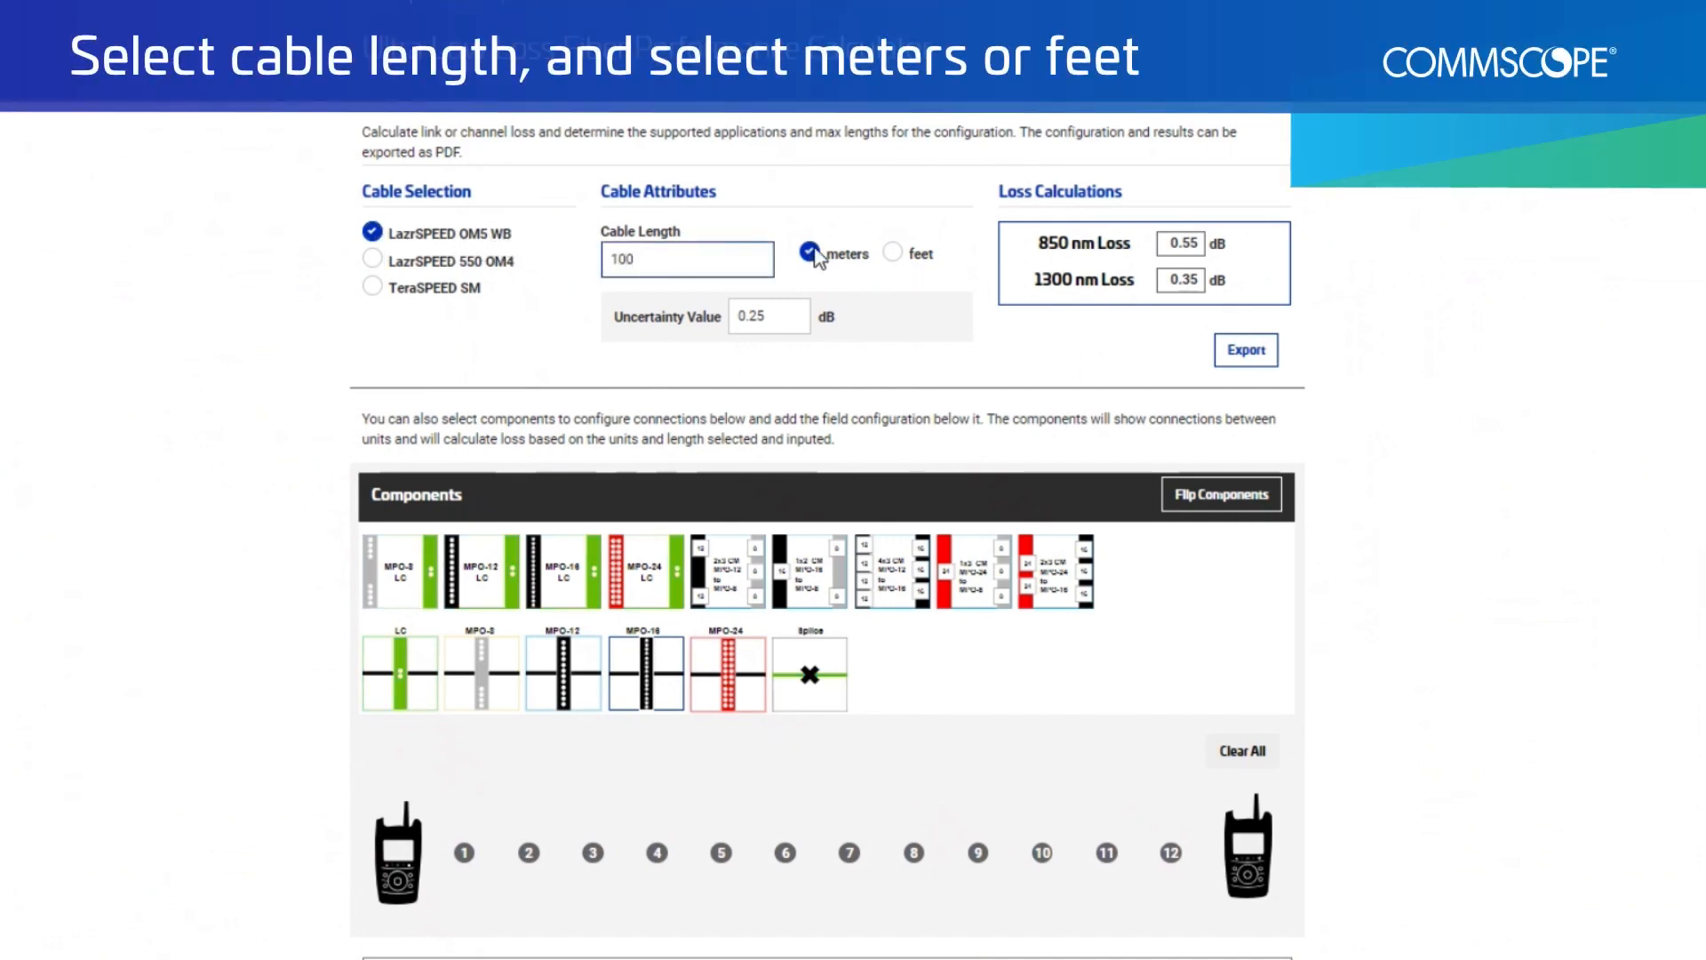
double_click(691, 259)
text(55)
click(1004, 332)
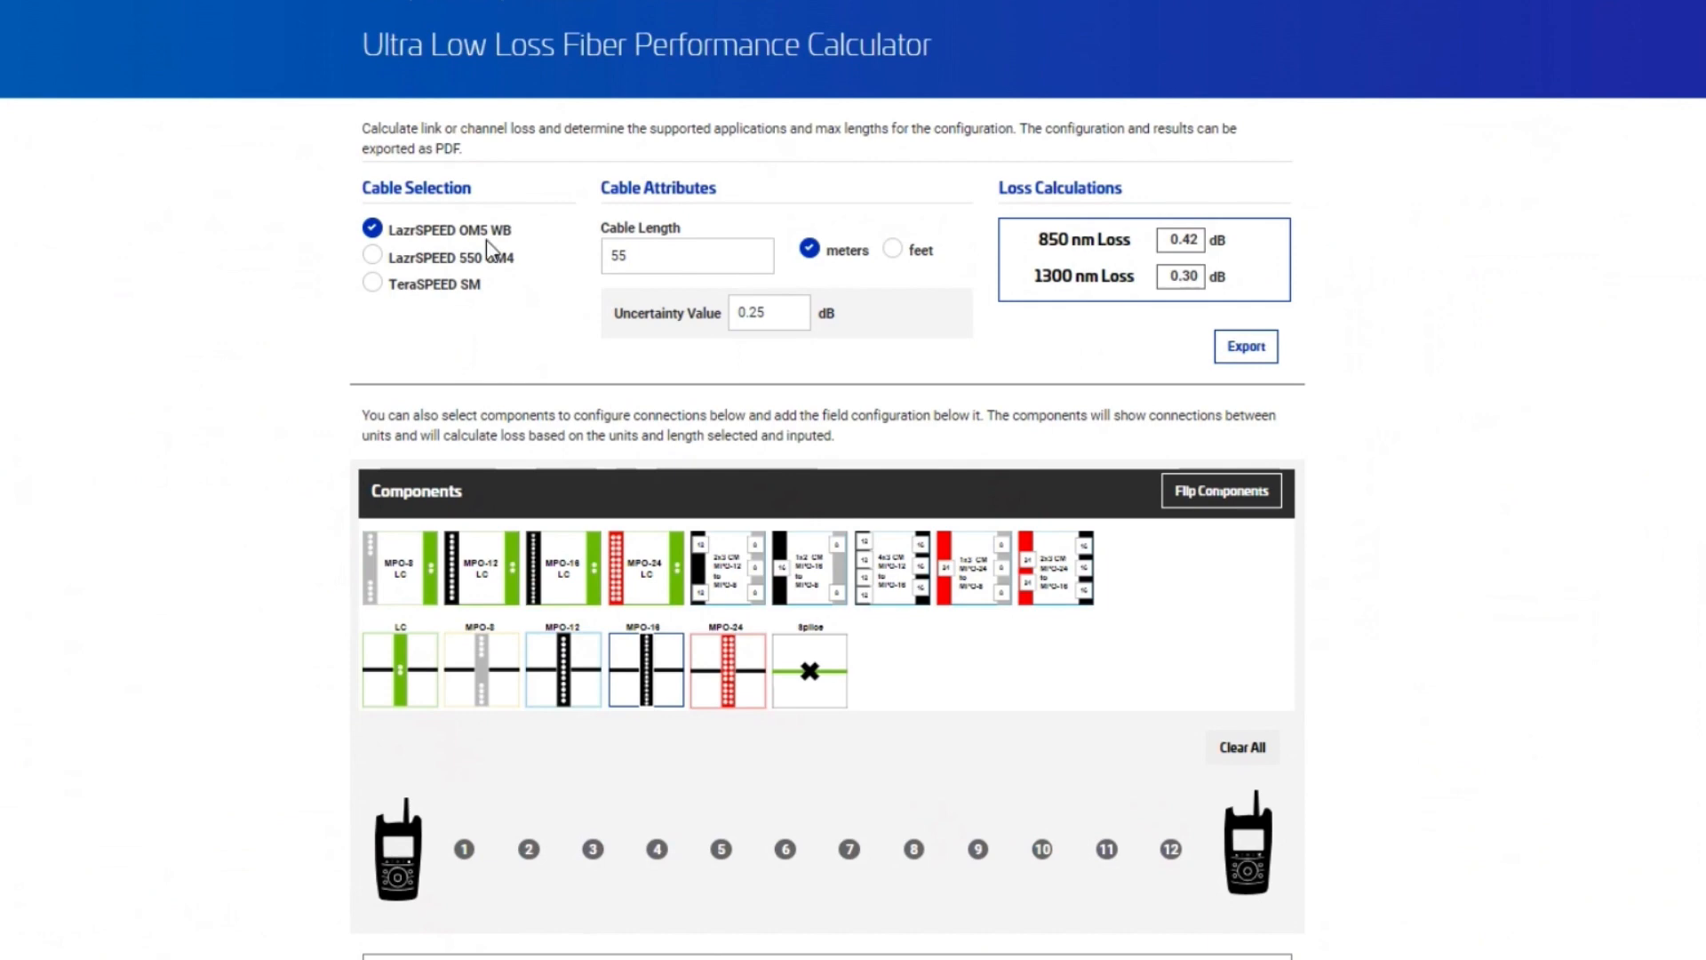
Add an MPO-16 LC component to the channel, followed by a flipped MPO-16 LC, and restore the components' original orientation.
click(576, 579)
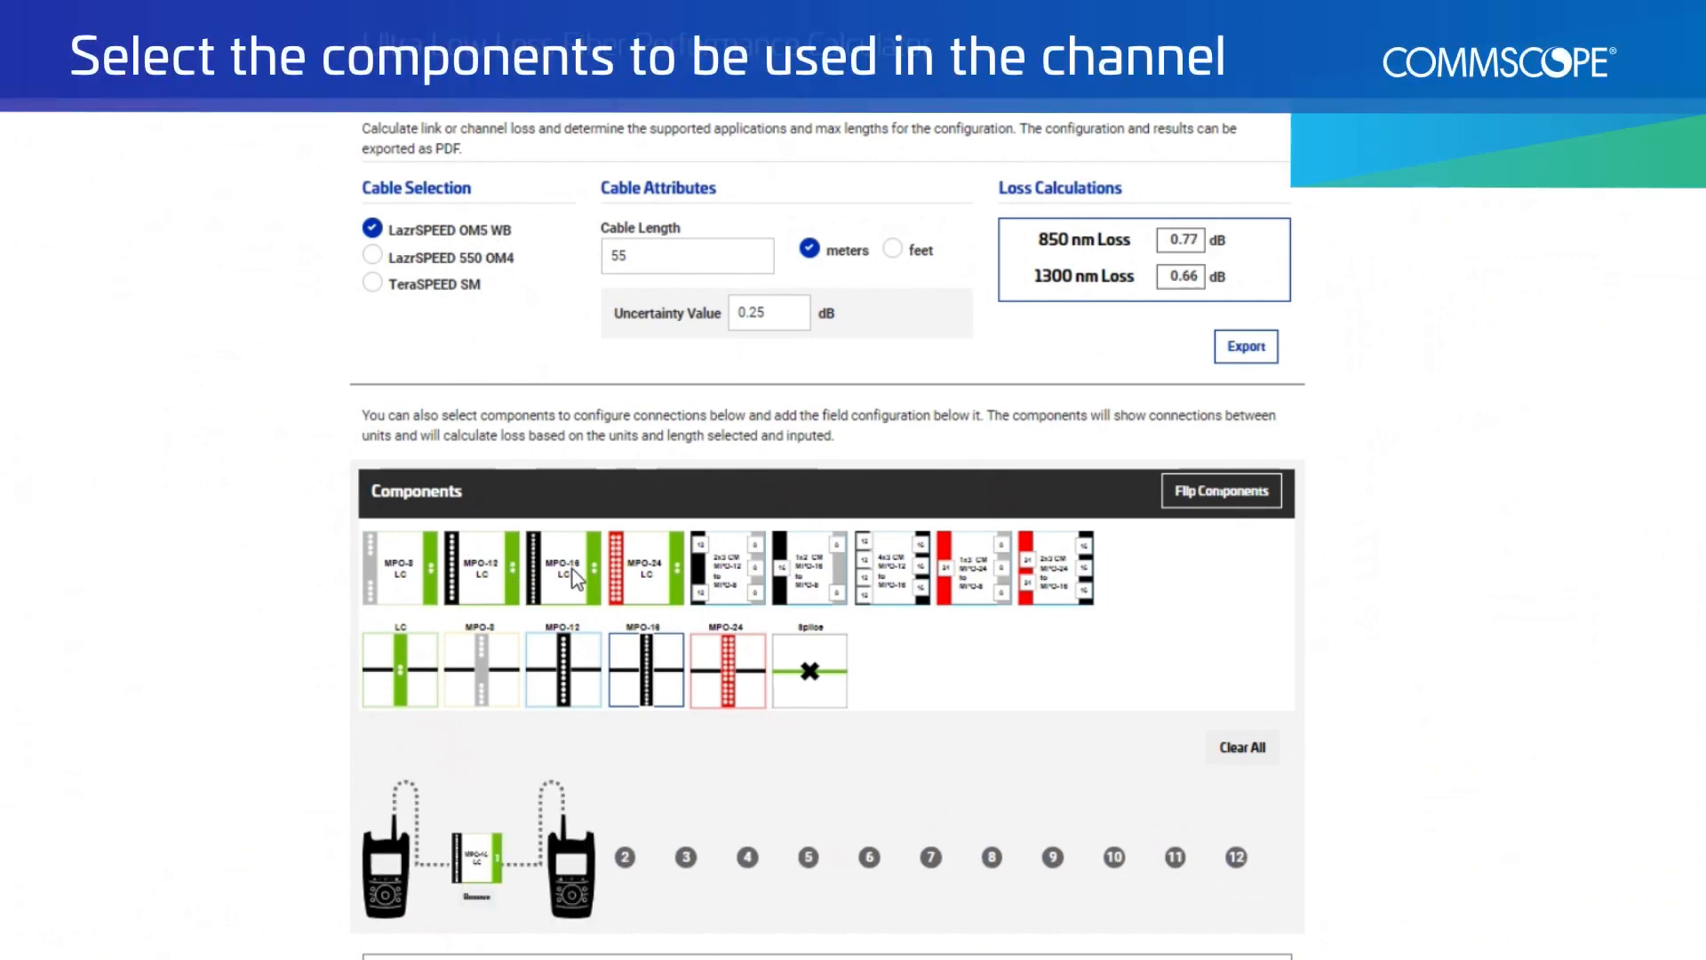
click(1218, 494)
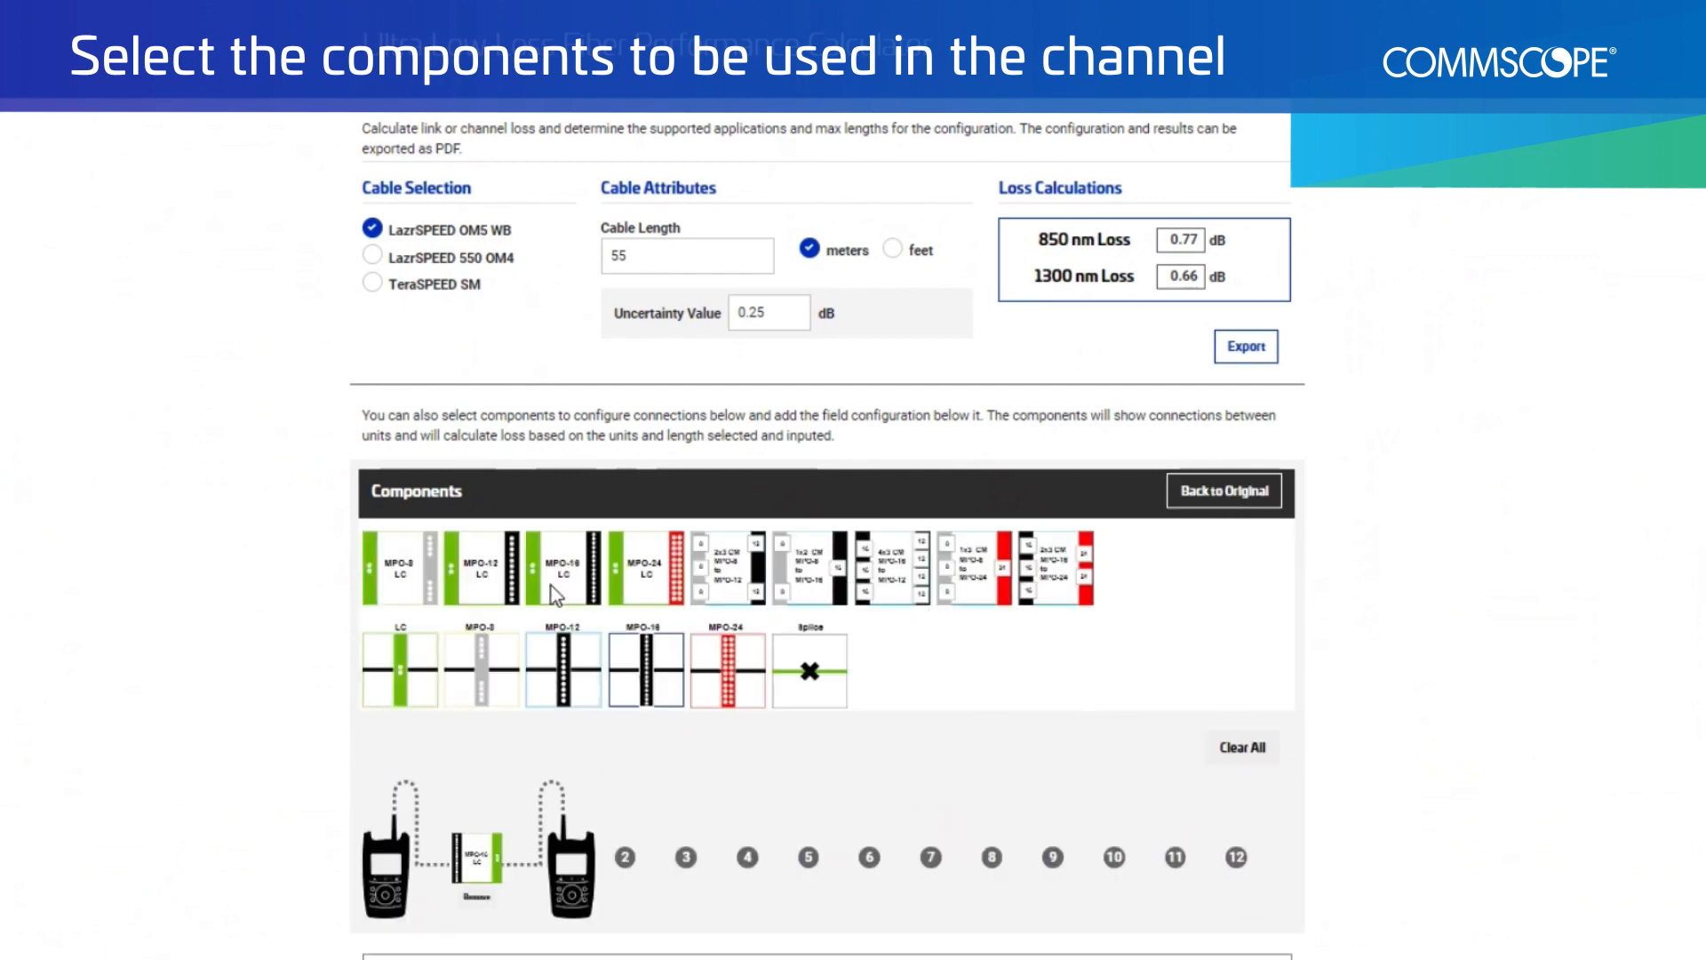
click(567, 592)
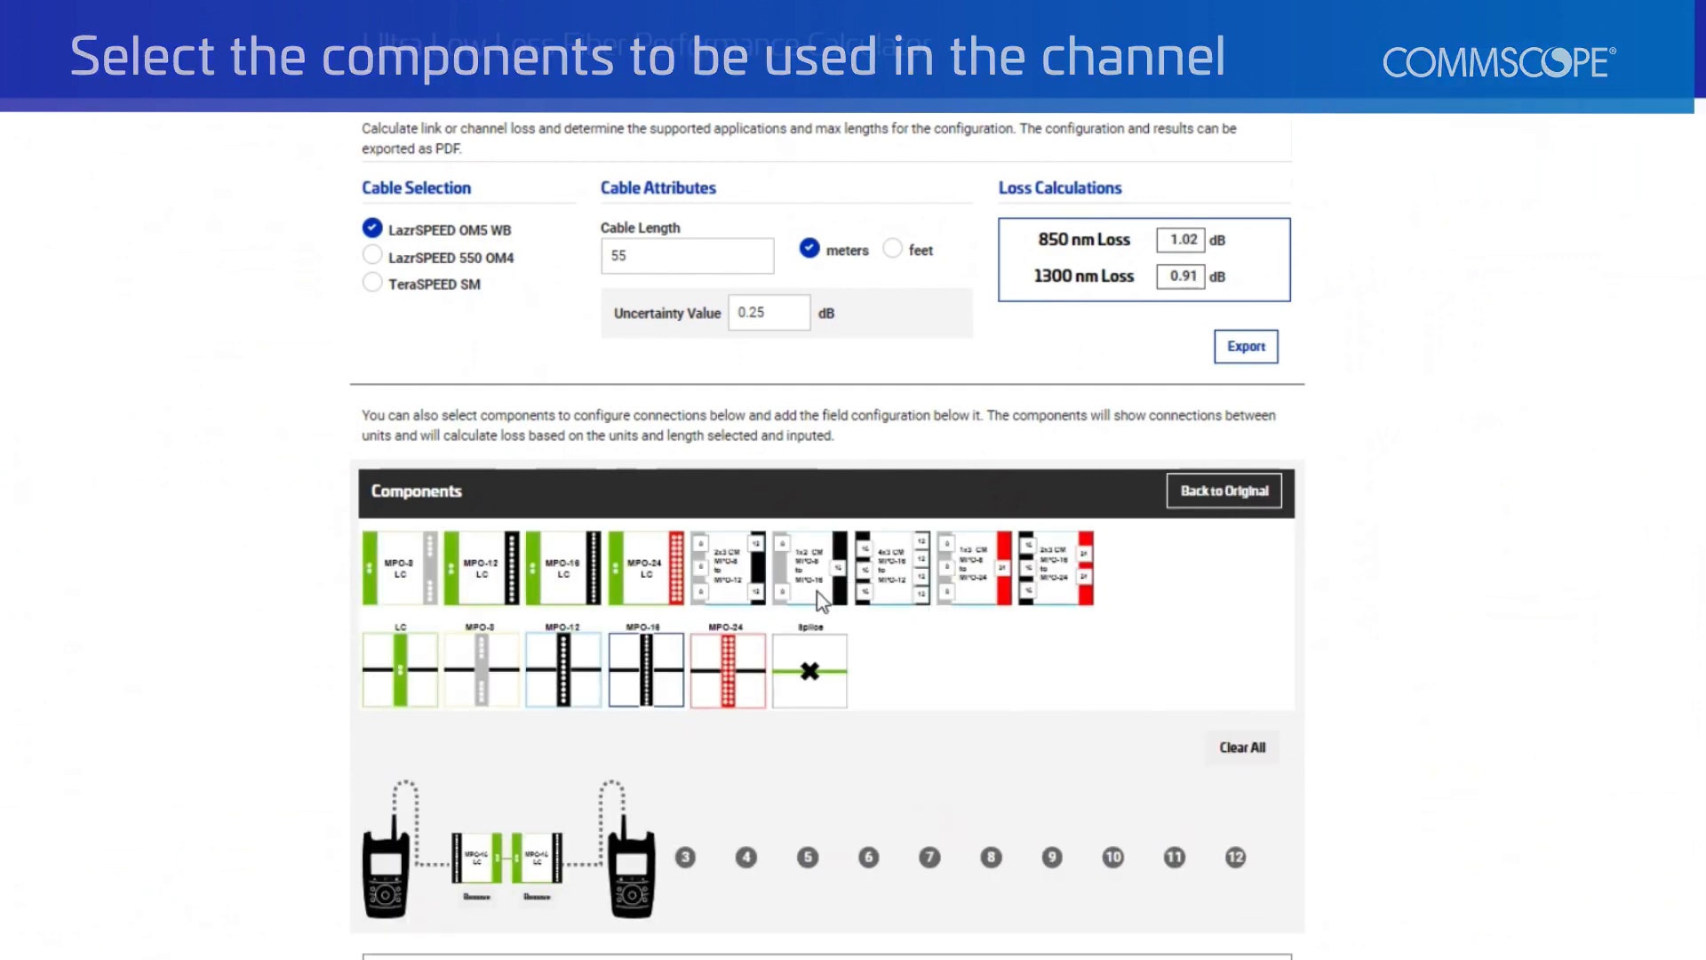
click(1194, 496)
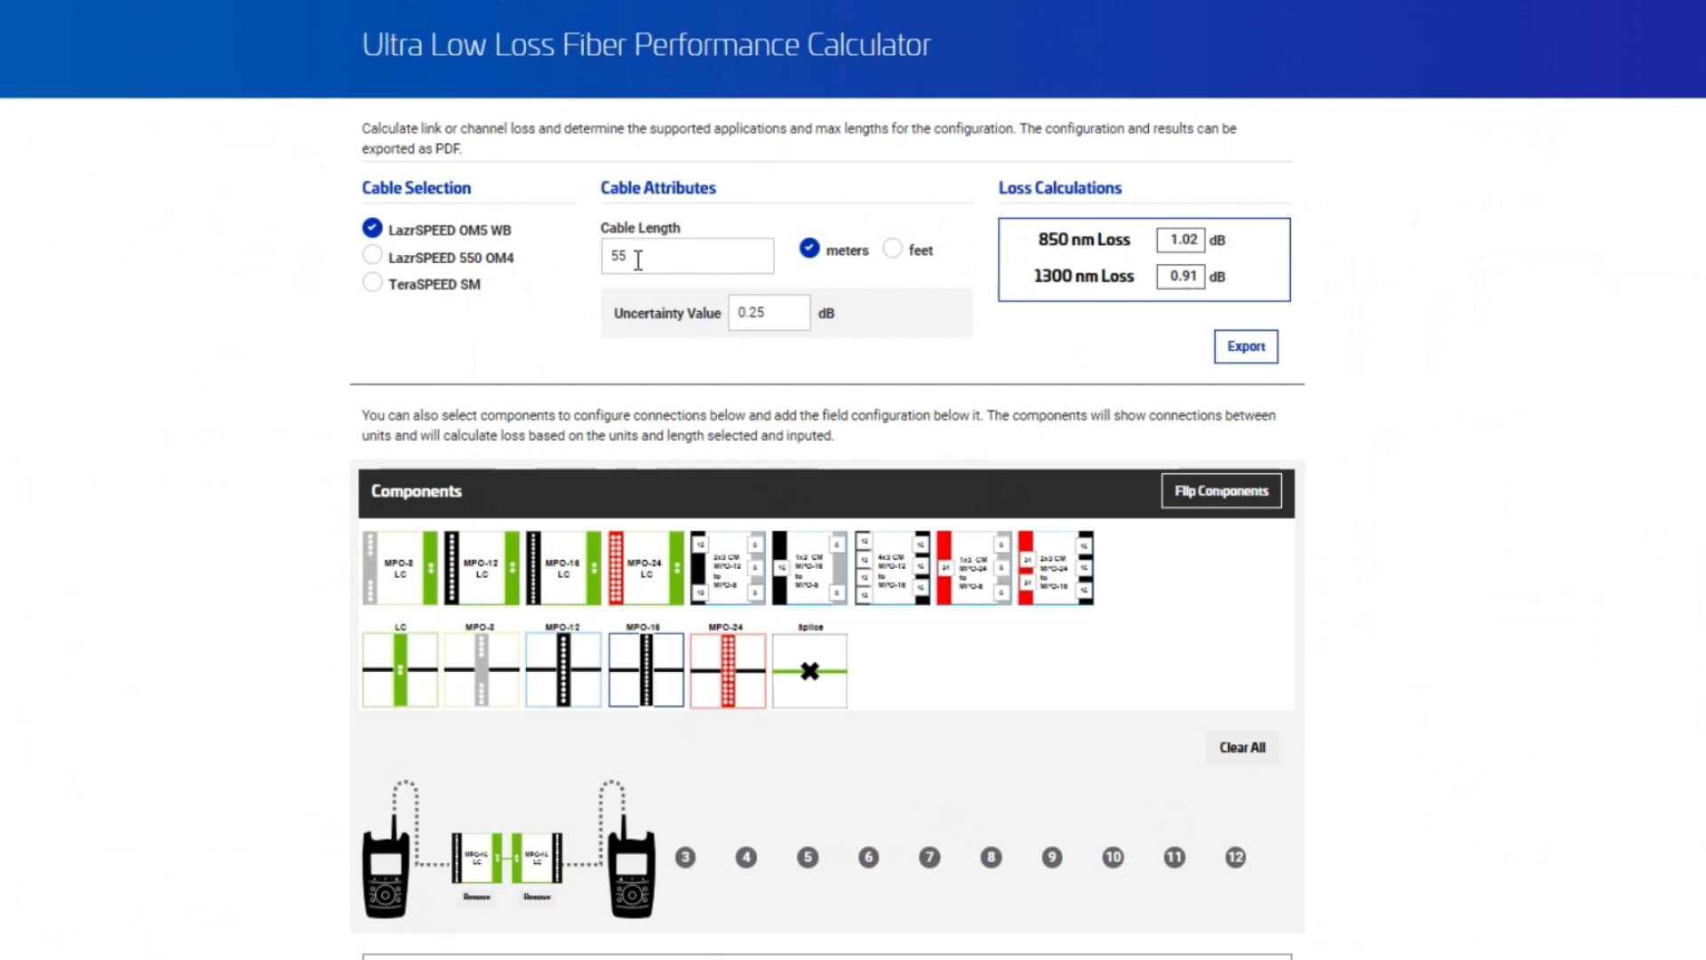
Export the channel data with 8 links, length increment 5, trunk name Leaf Spine, start location Leaf and end location Spine, and review the PDF.
scroll(507, 840, down, 8)
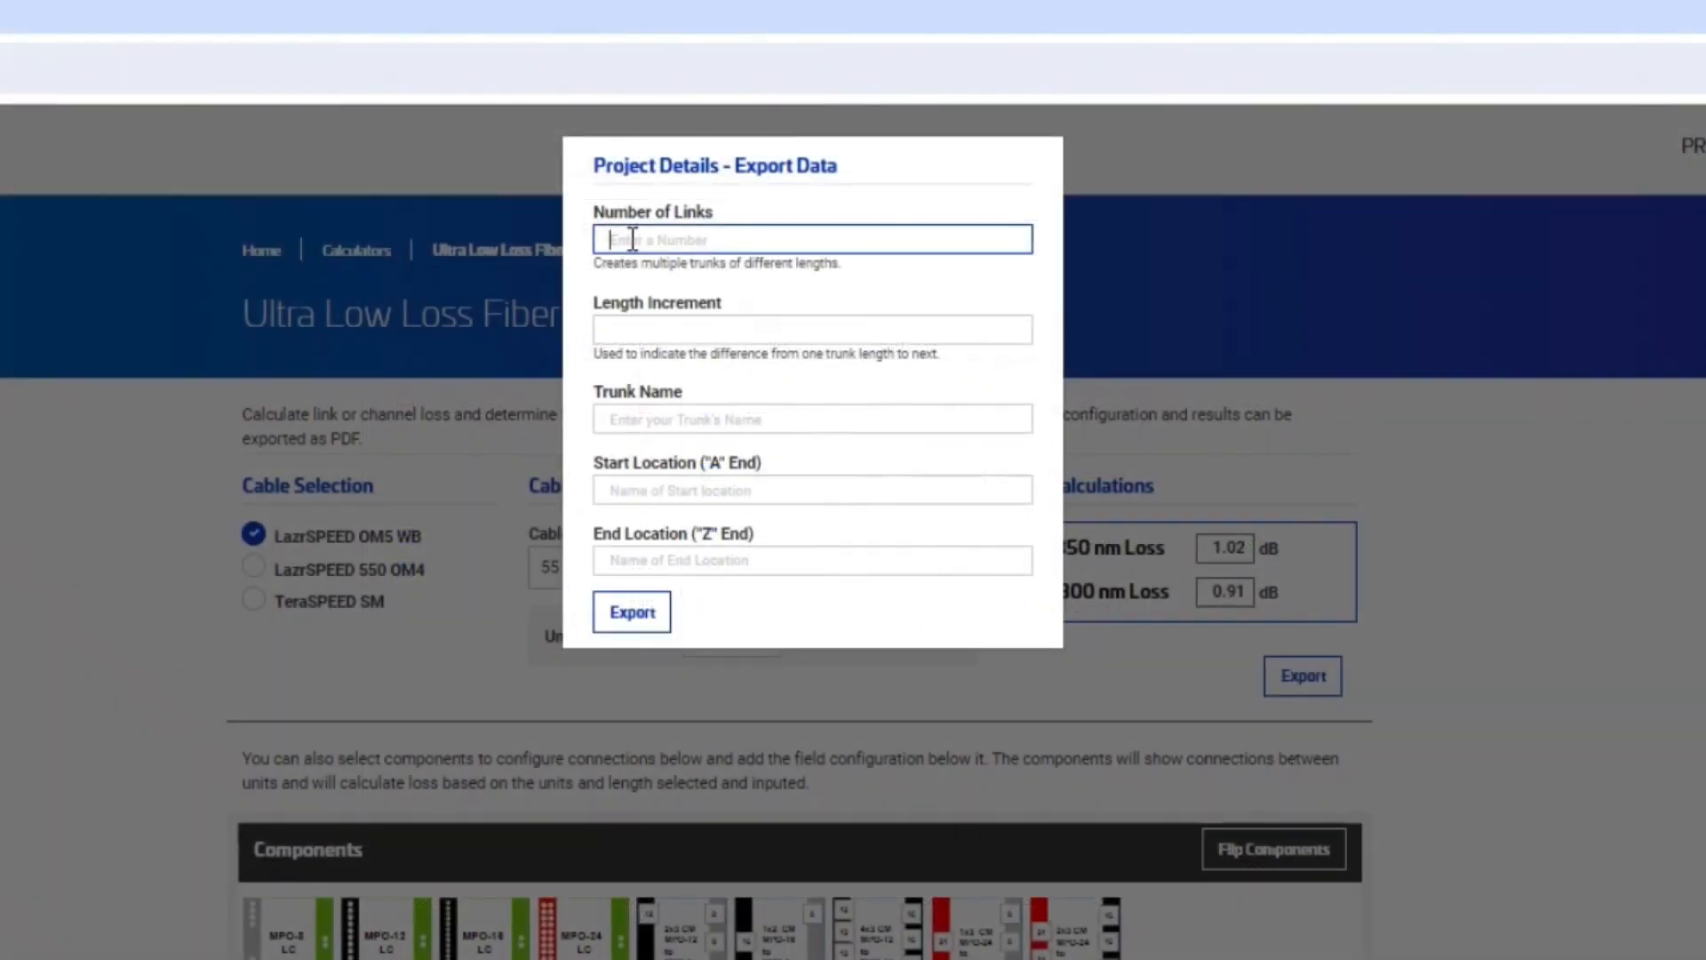
text(8)
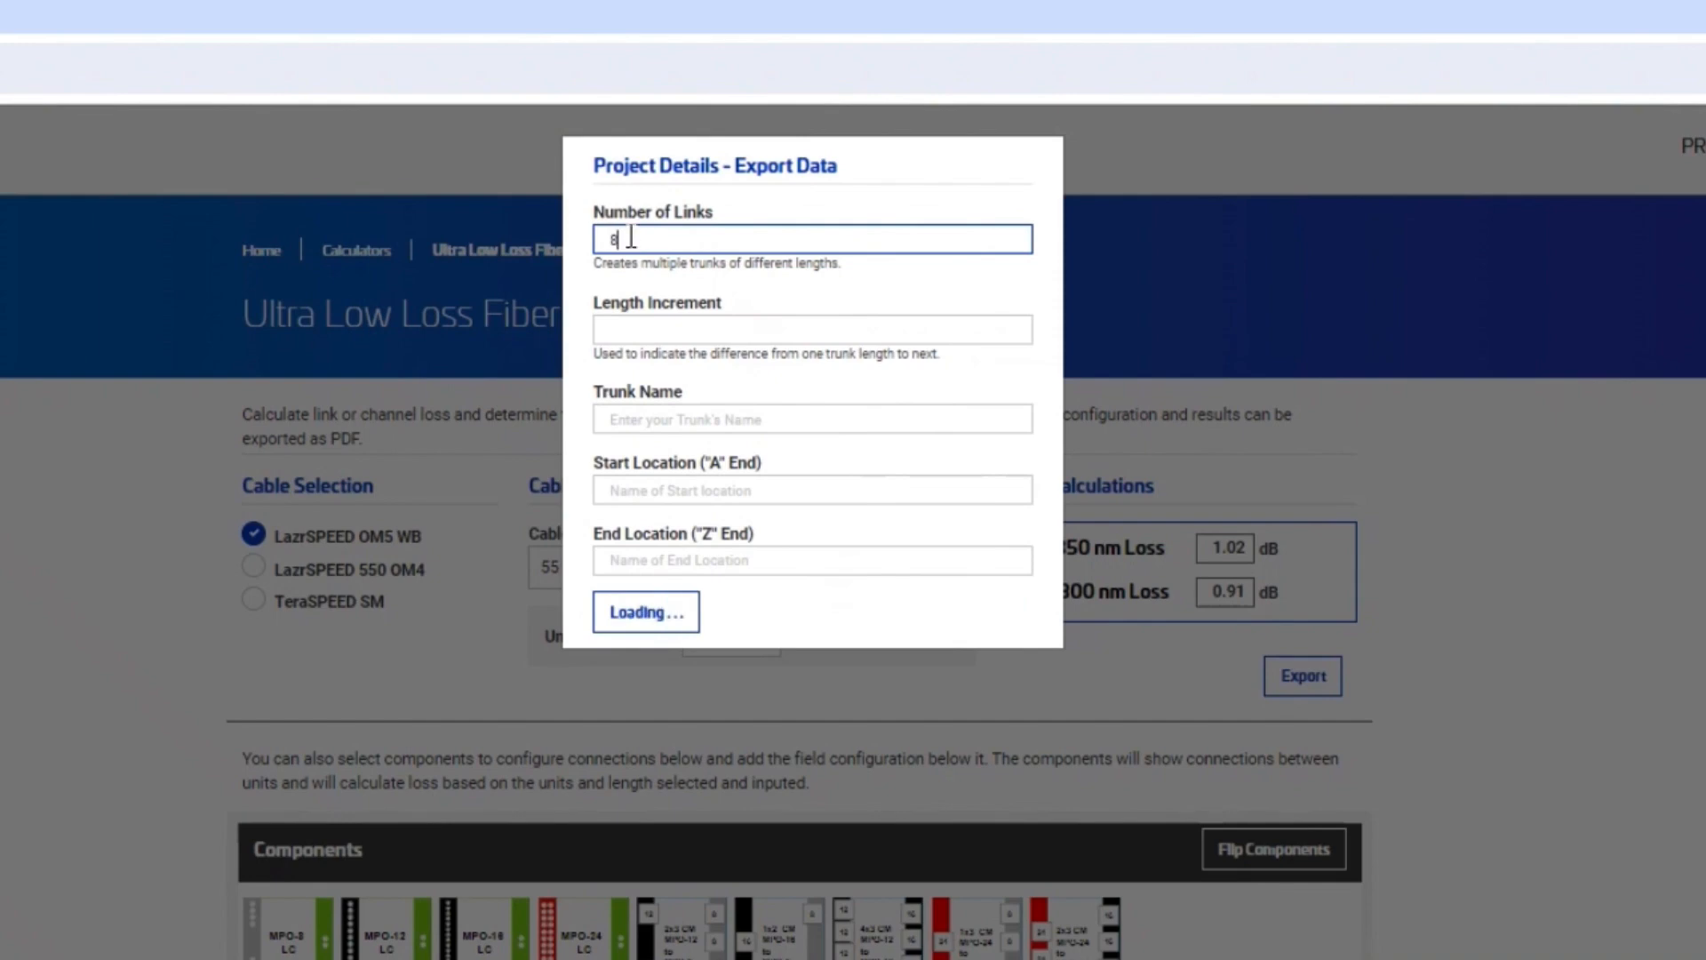
click(690, 329)
text(5)
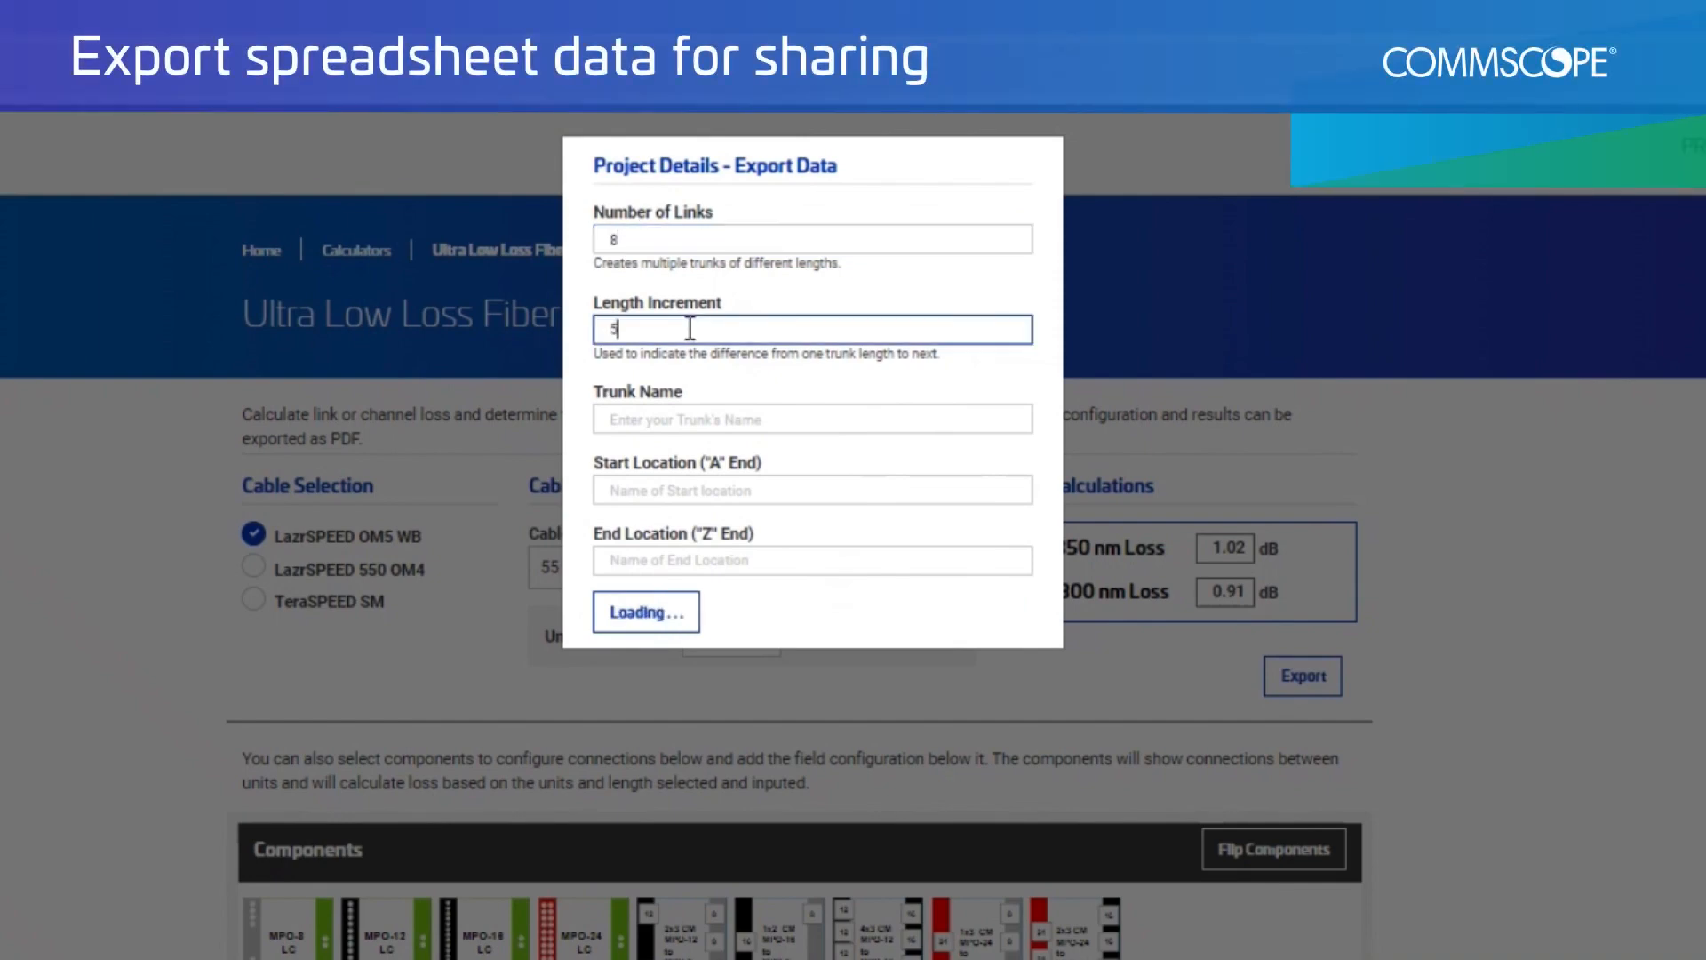
click(700, 422)
text(Leaf Spine)
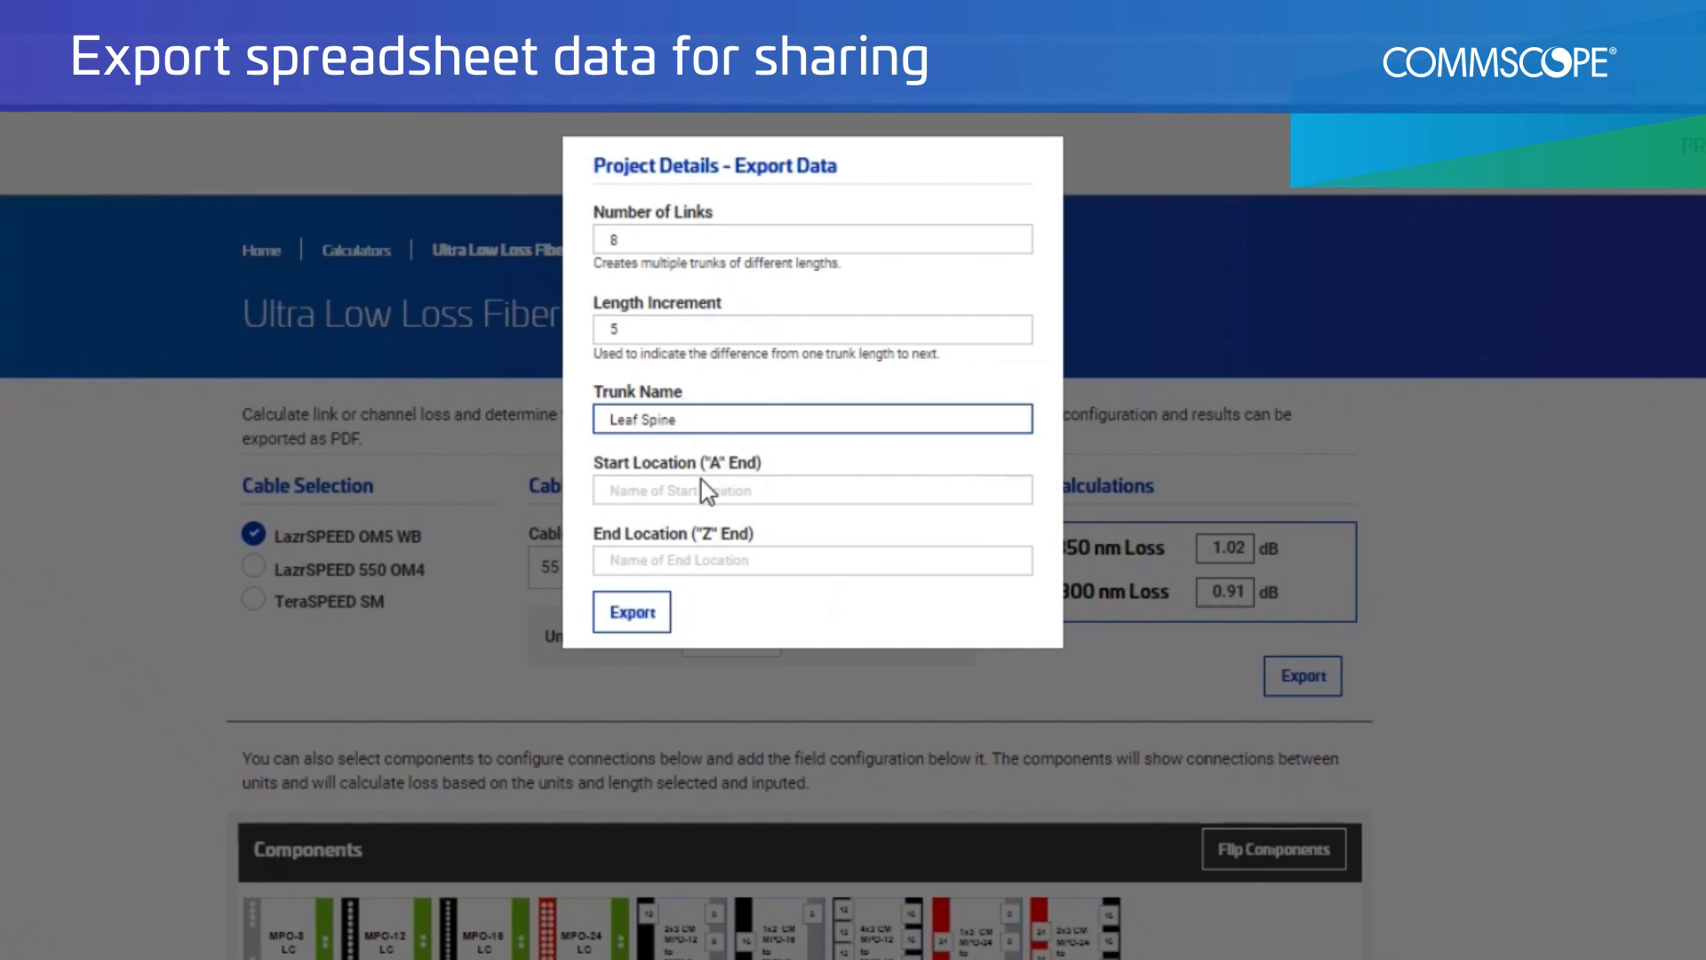
click(702, 489)
text(Leaf)
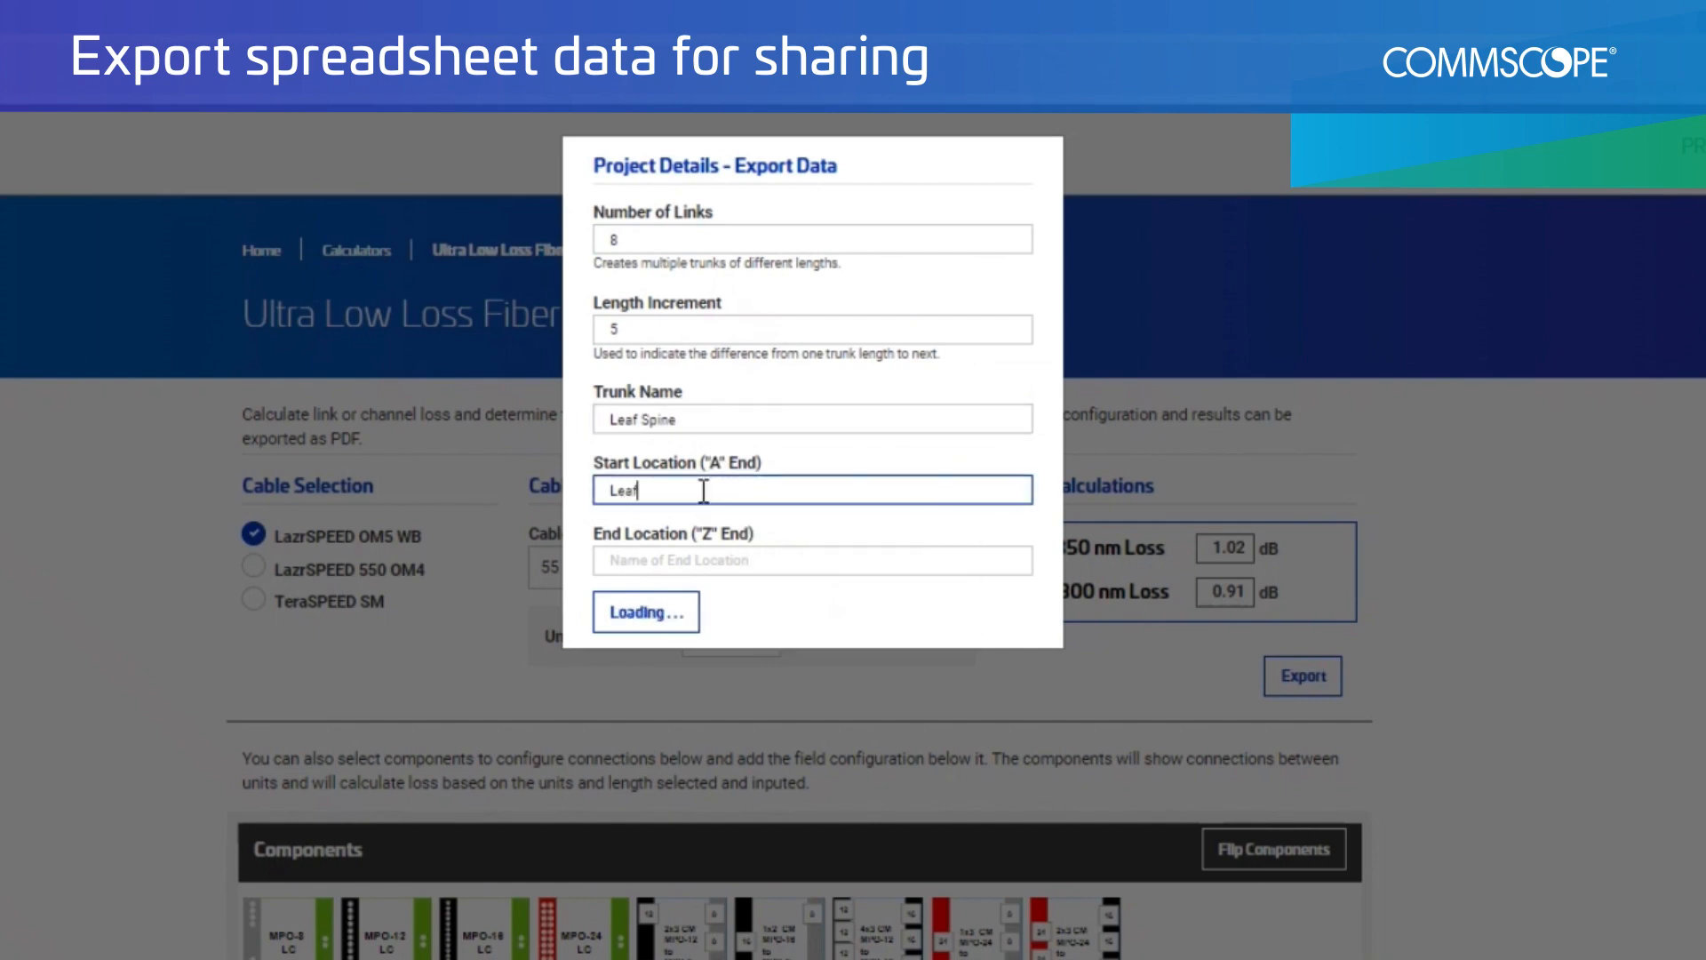
click(705, 560)
text(Spine)
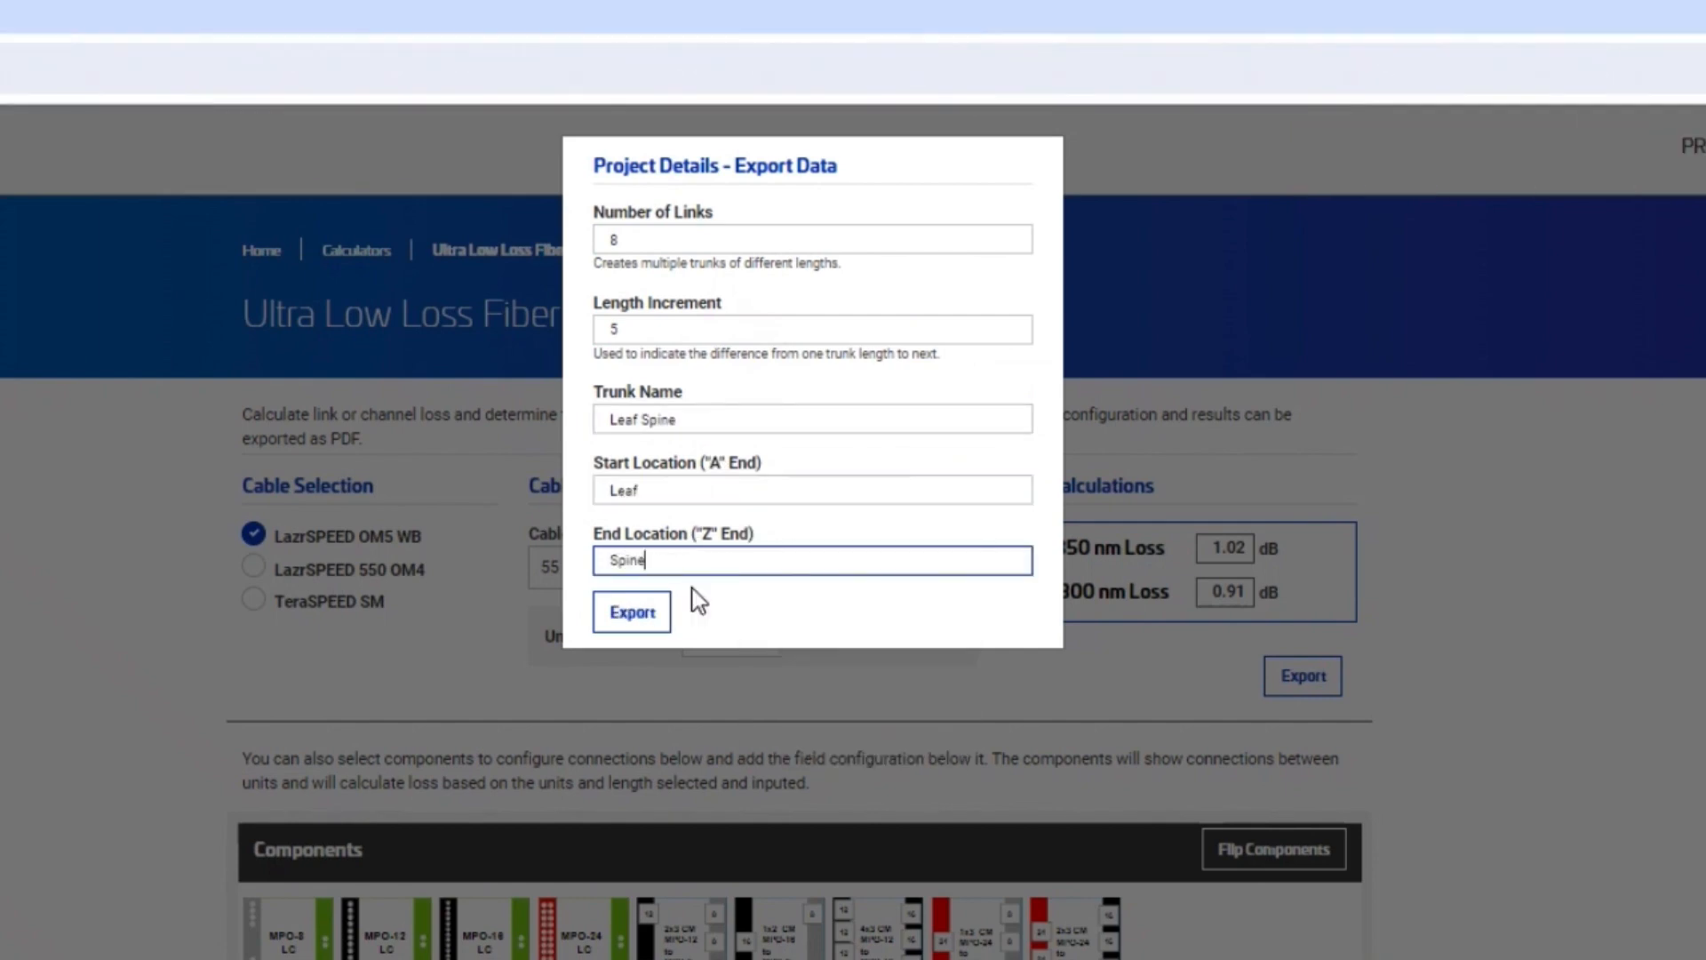
click(649, 616)
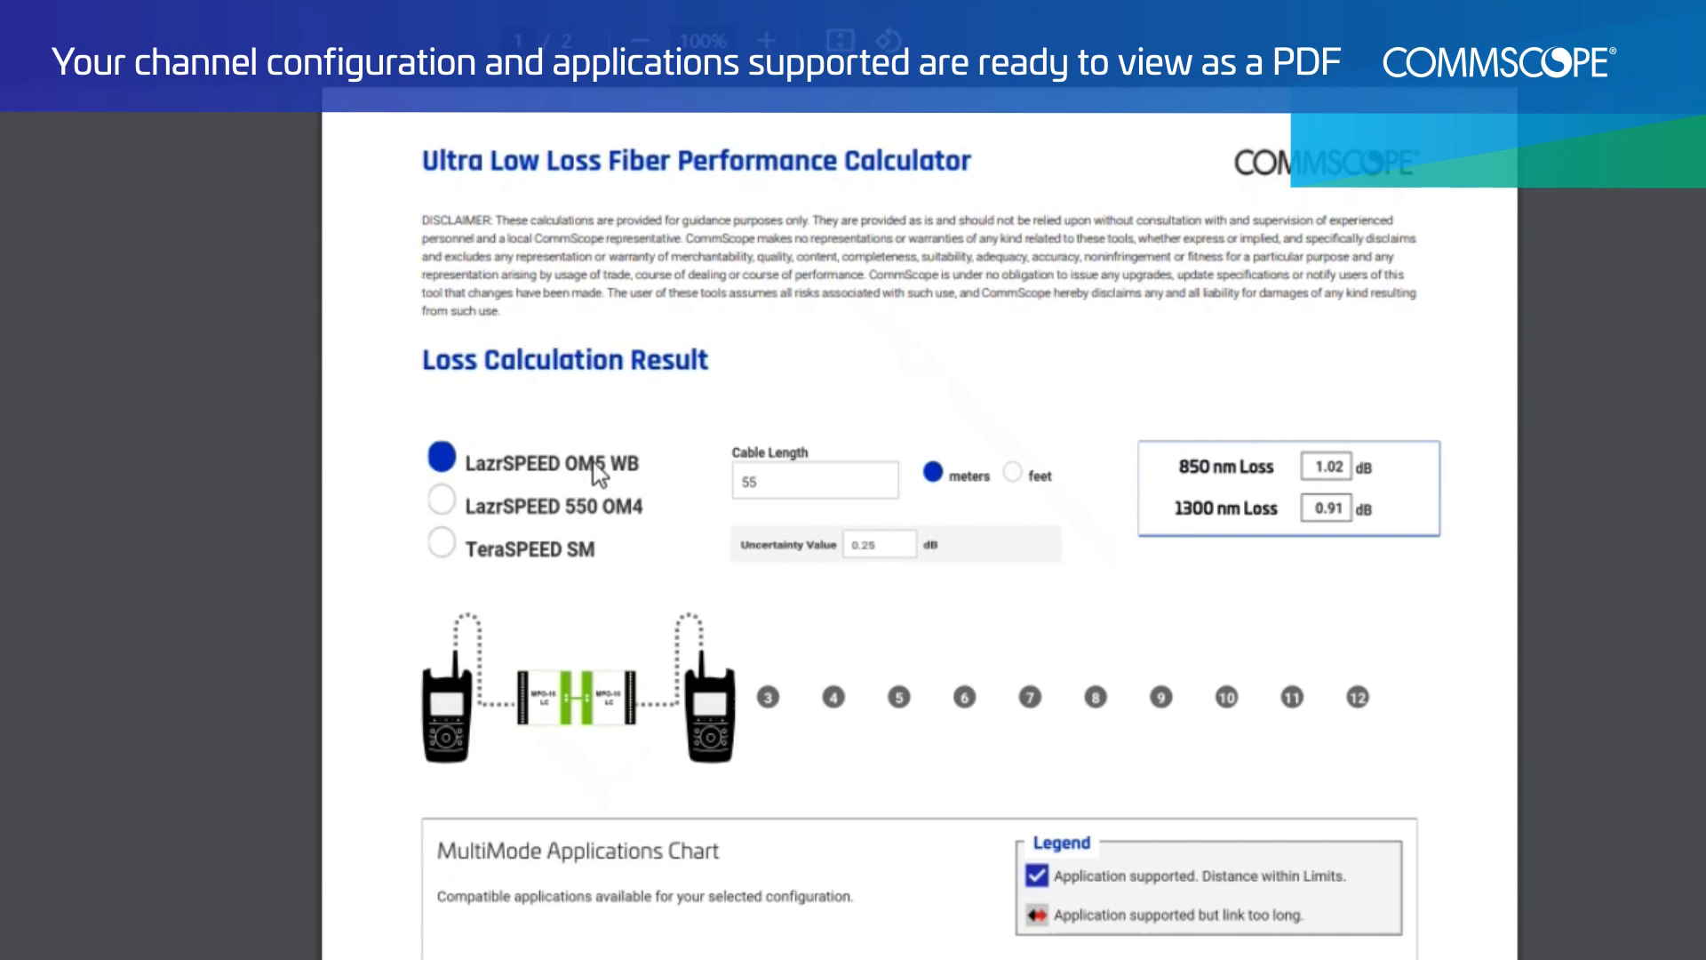
scroll(920, 524, down, 4)
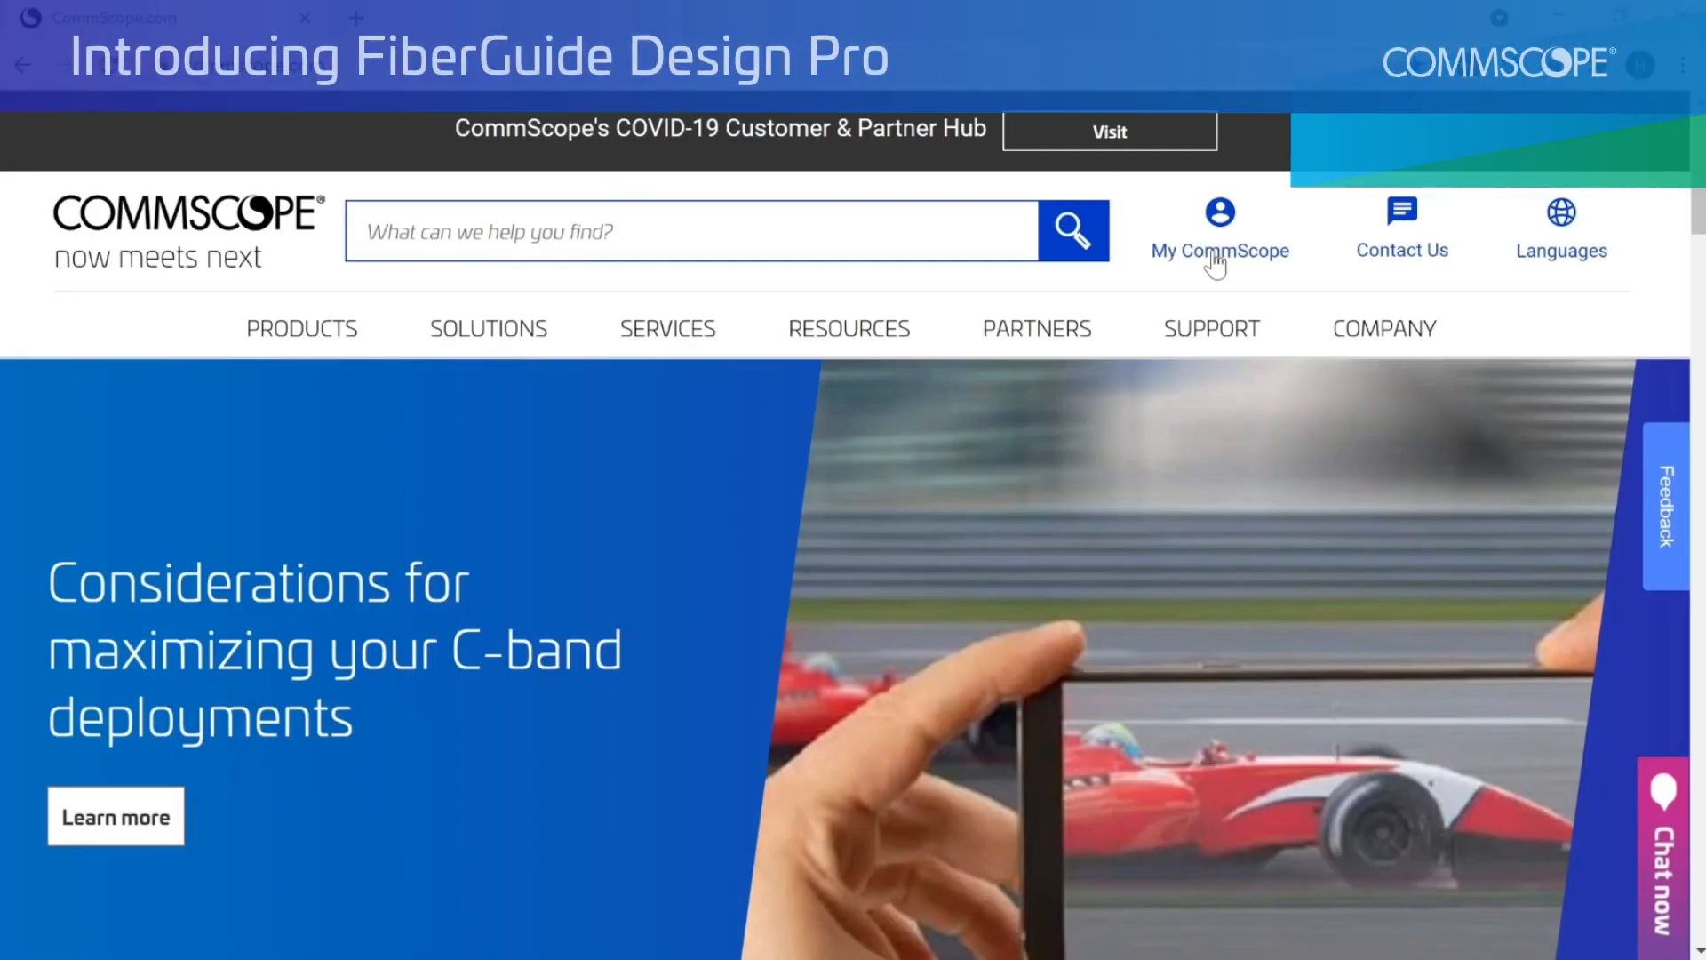
Open FiberGuide Design Pro from the My CommScope applications and start a new FiberGuide configuration.
click(1216, 258)
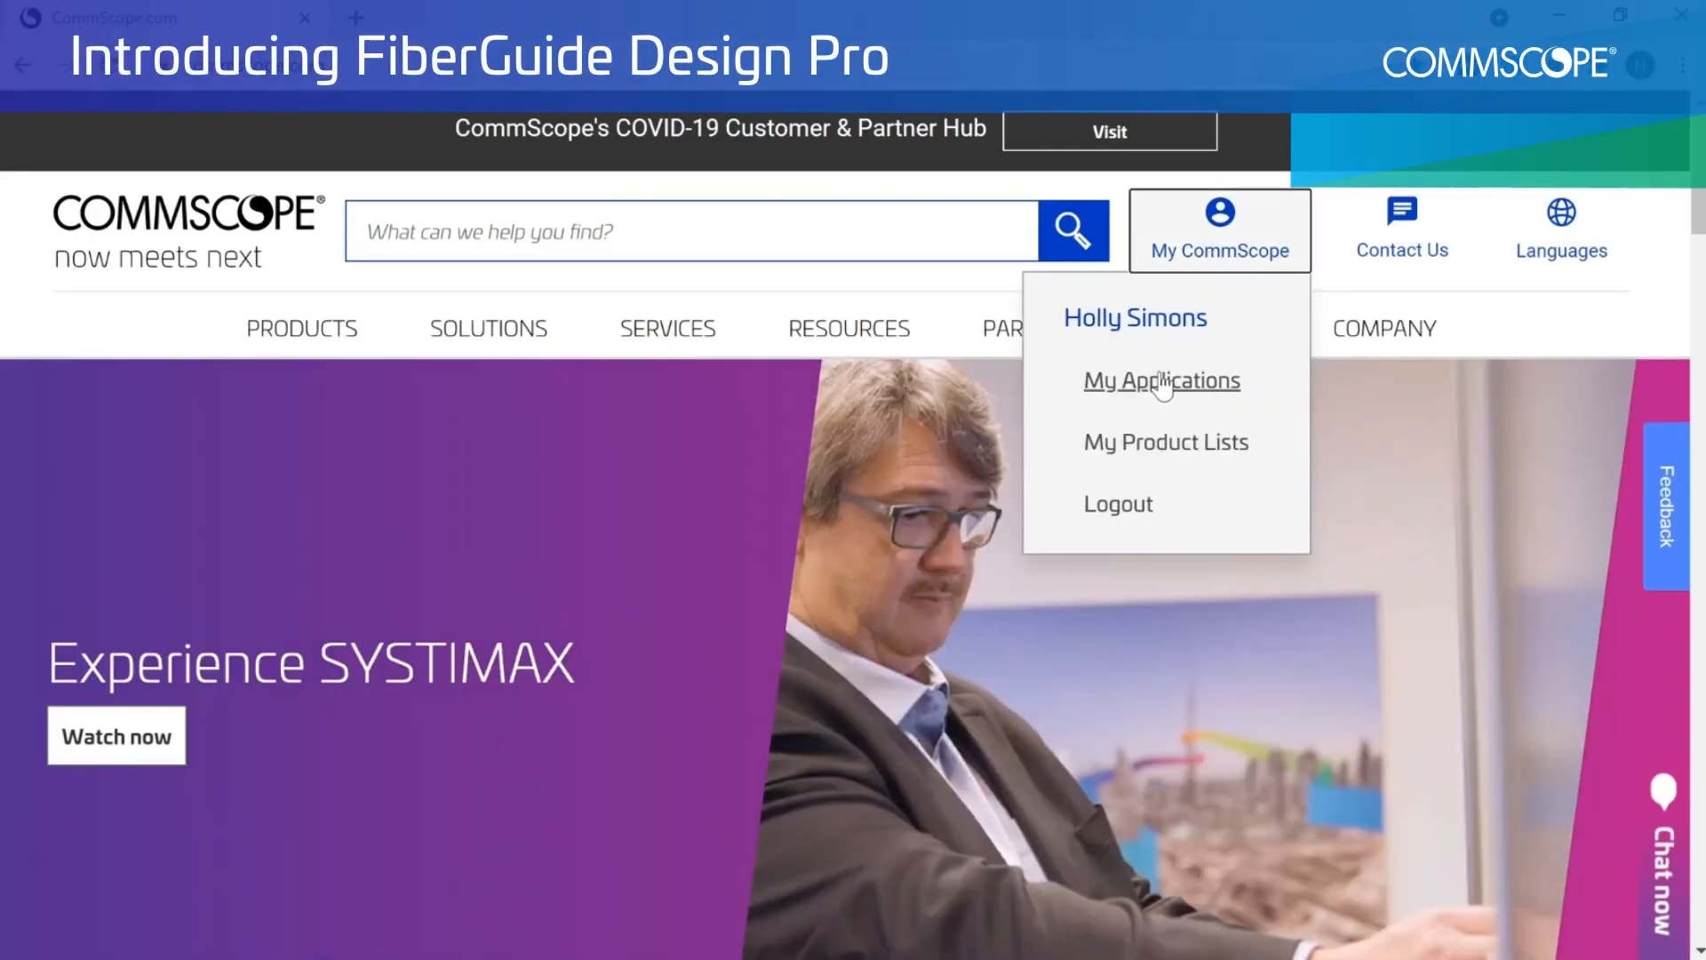
click(1160, 383)
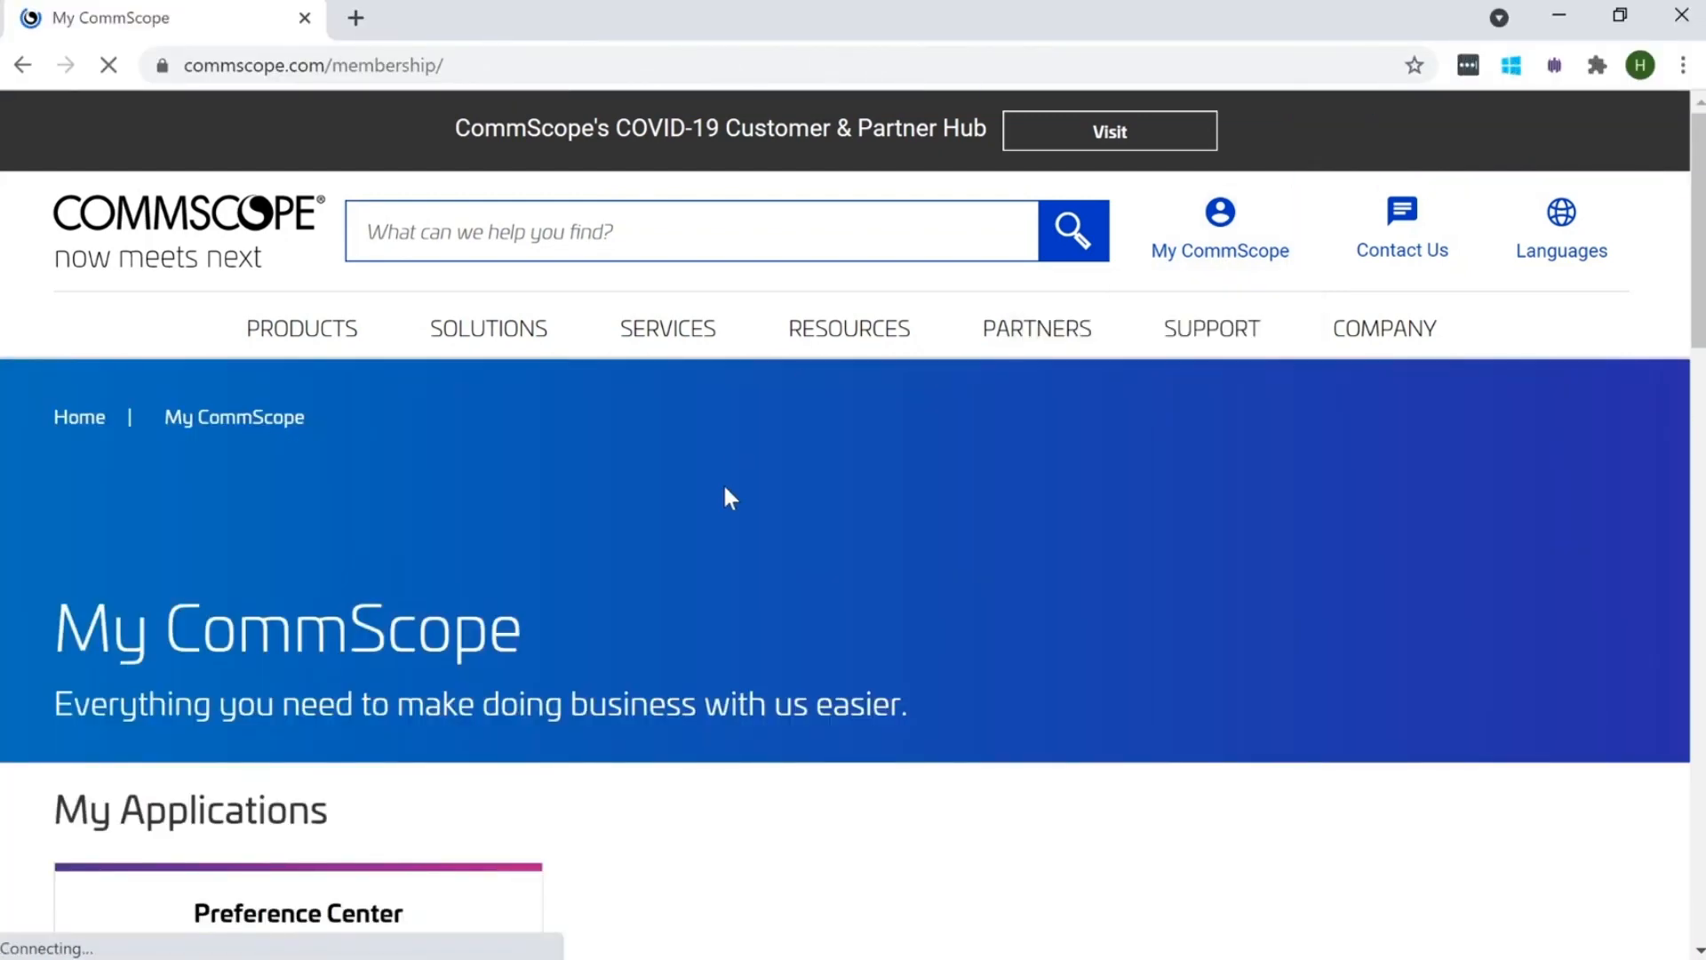
scroll(722, 484, down, 3)
scroll(724, 487, down, 6)
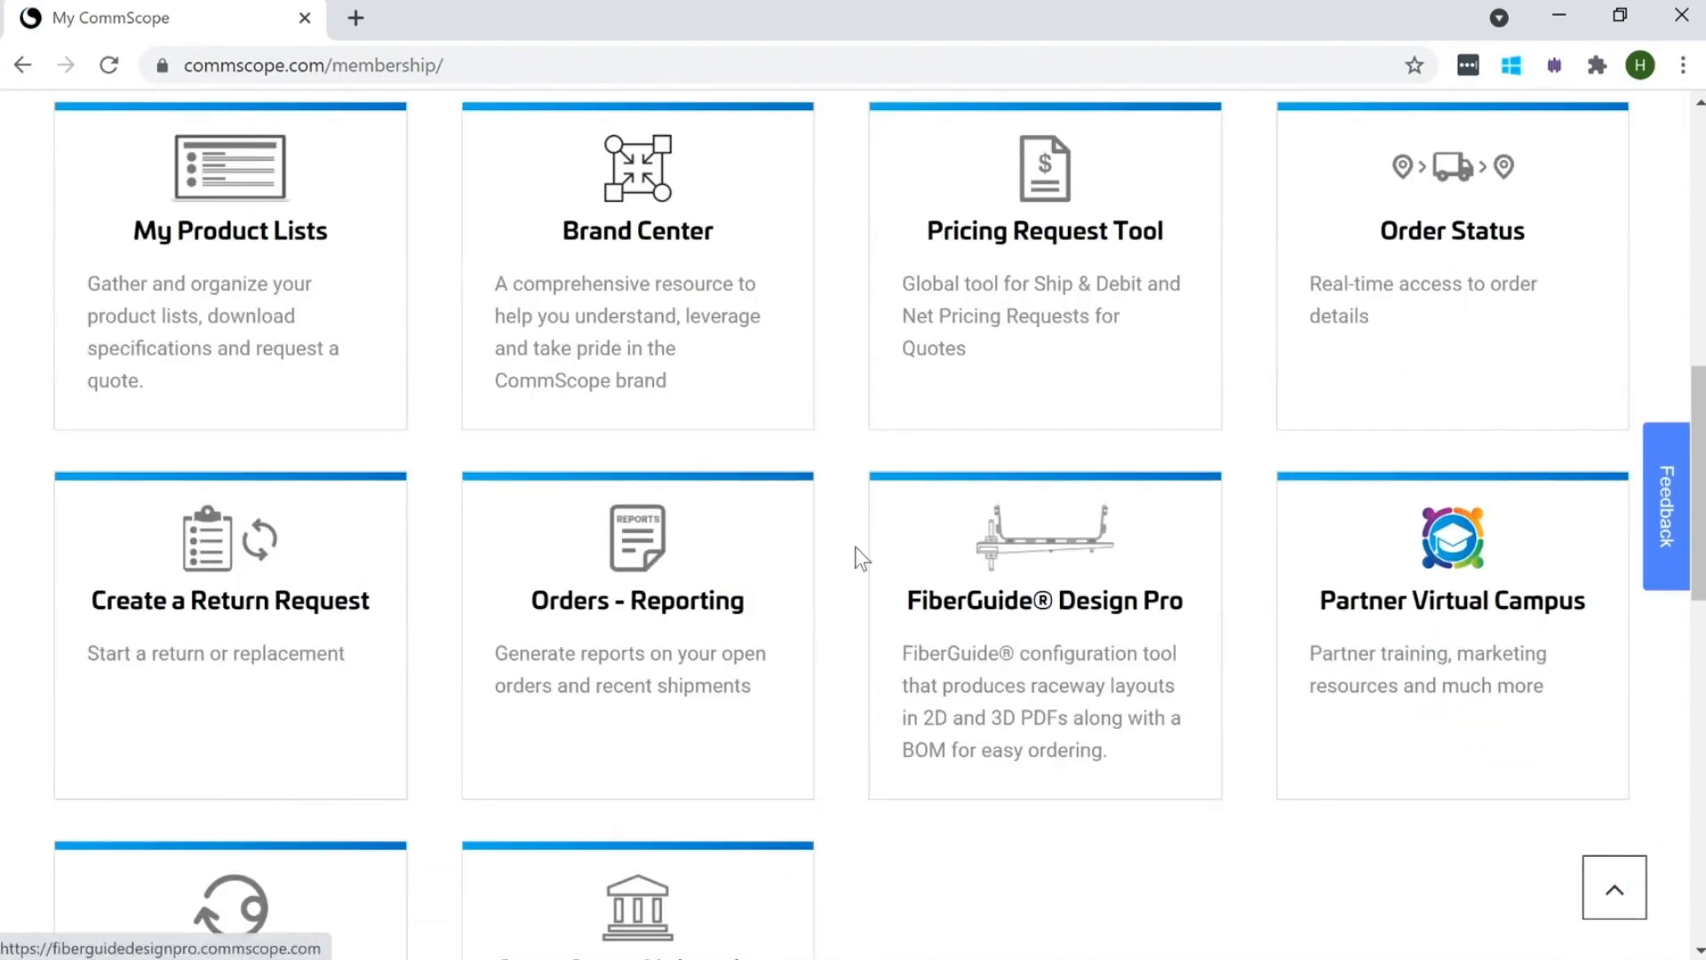
click(997, 615)
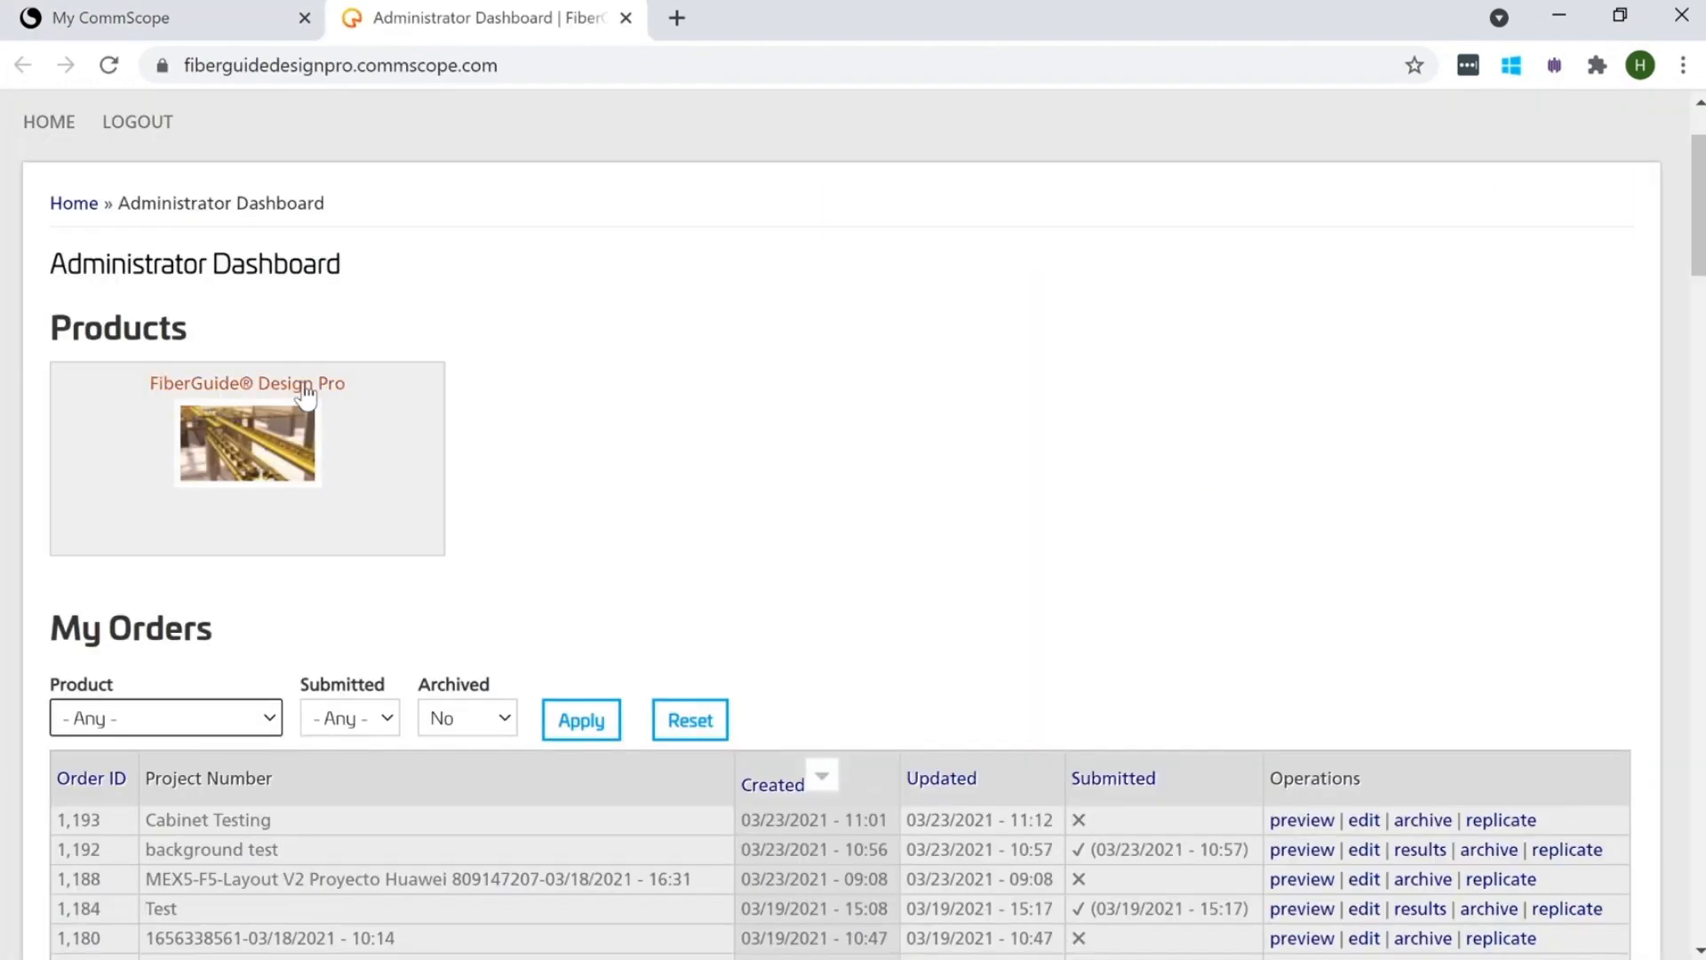
click(305, 391)
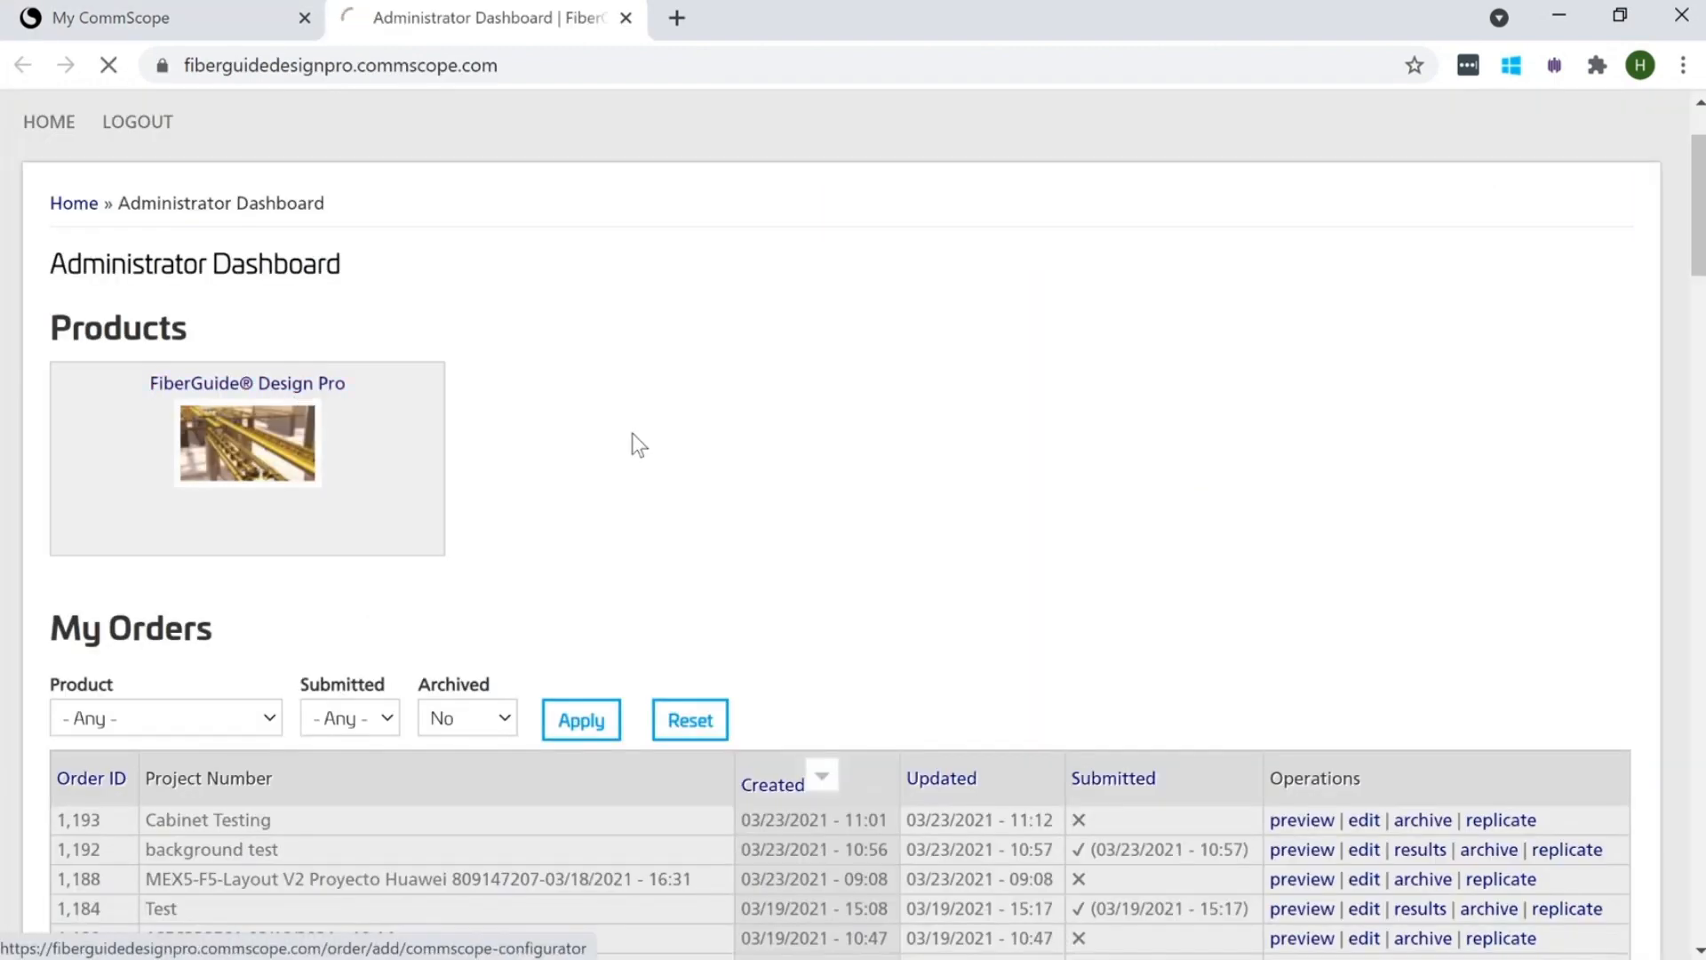
Upload the cpdimage floor plan from the Test Image folder as the configurator's background image.
scroll(634, 435, down, 4)
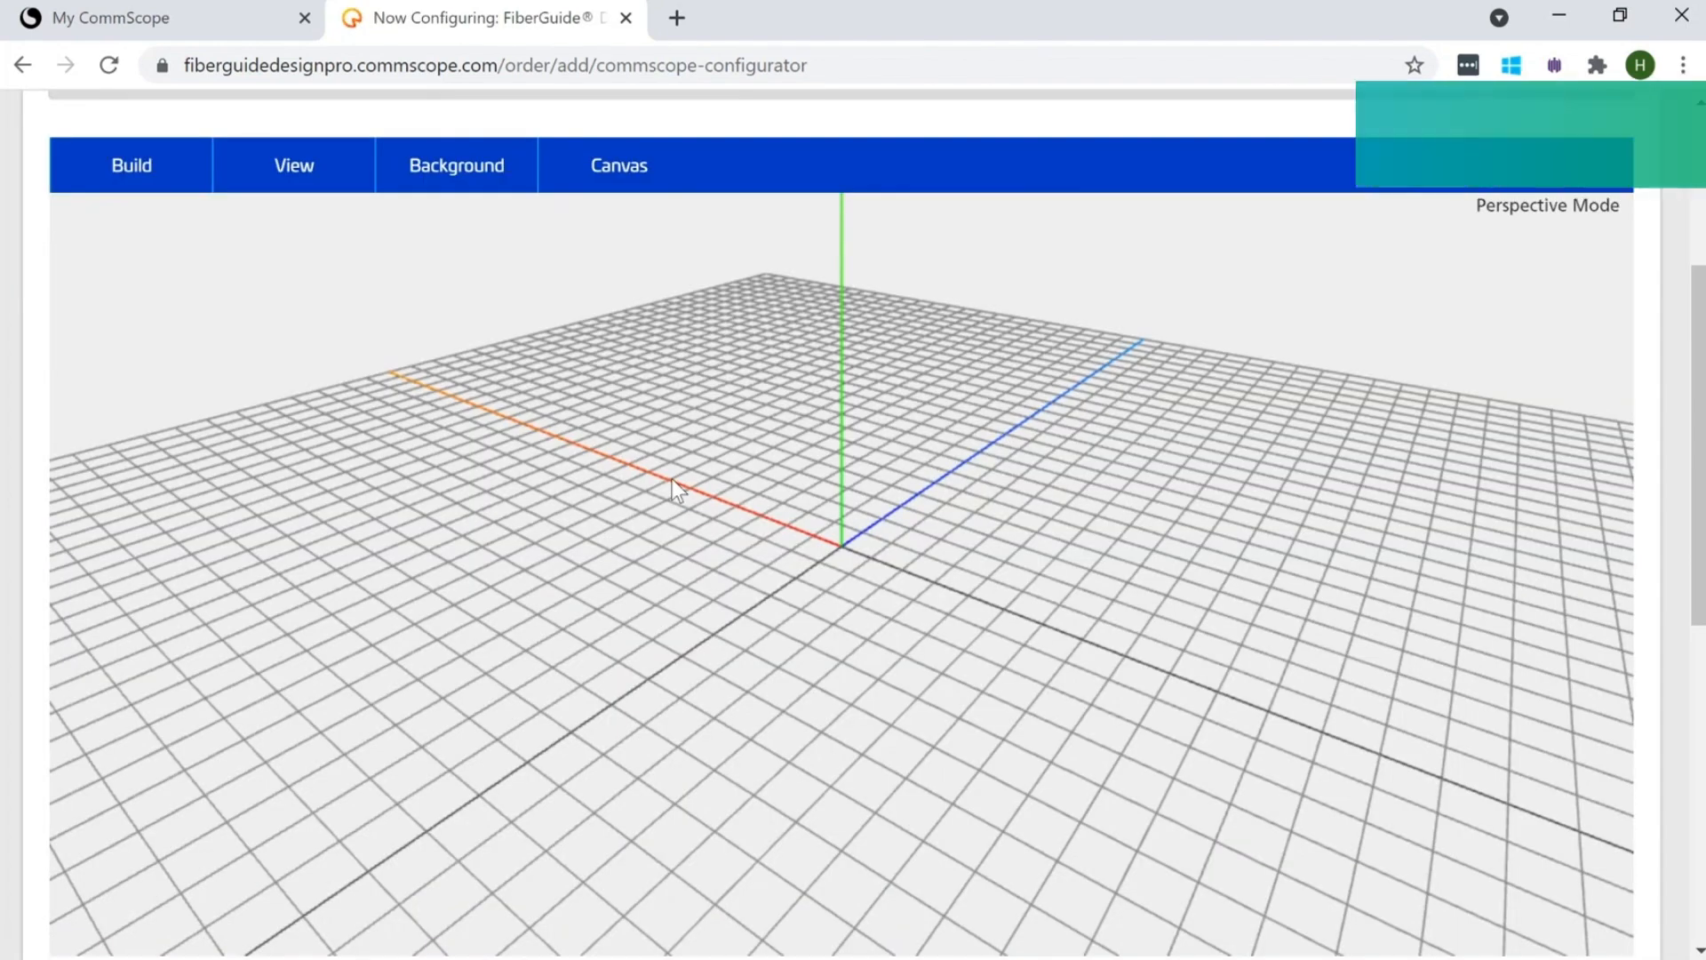
click(495, 182)
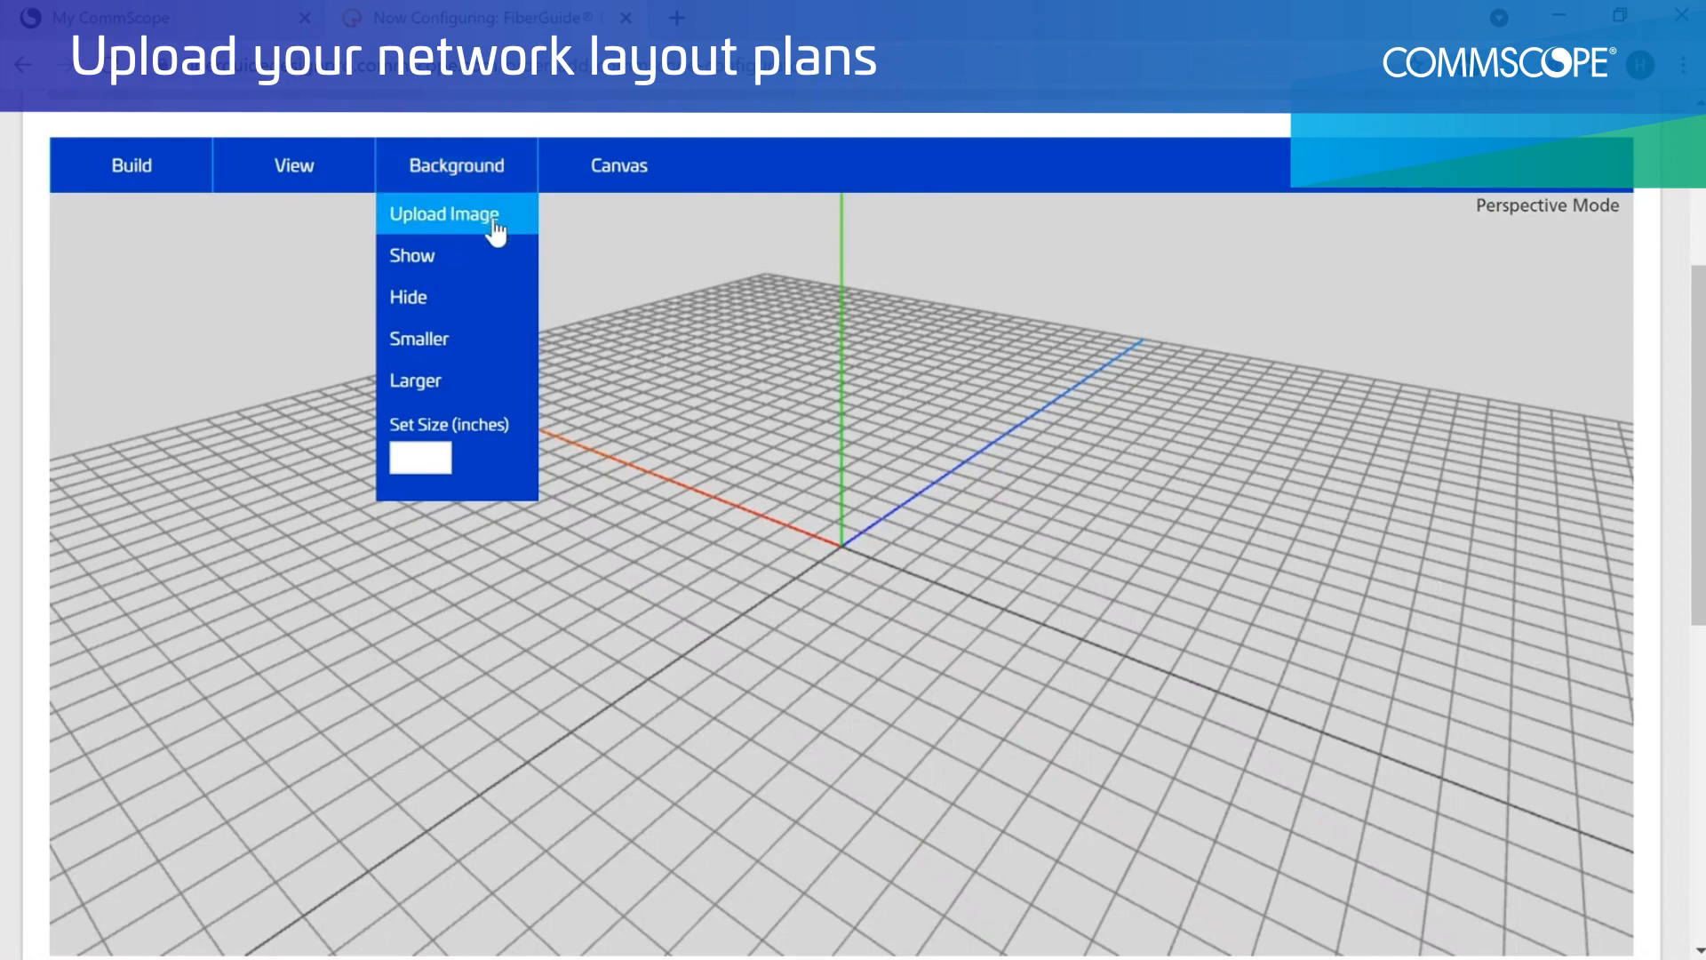
click(496, 230)
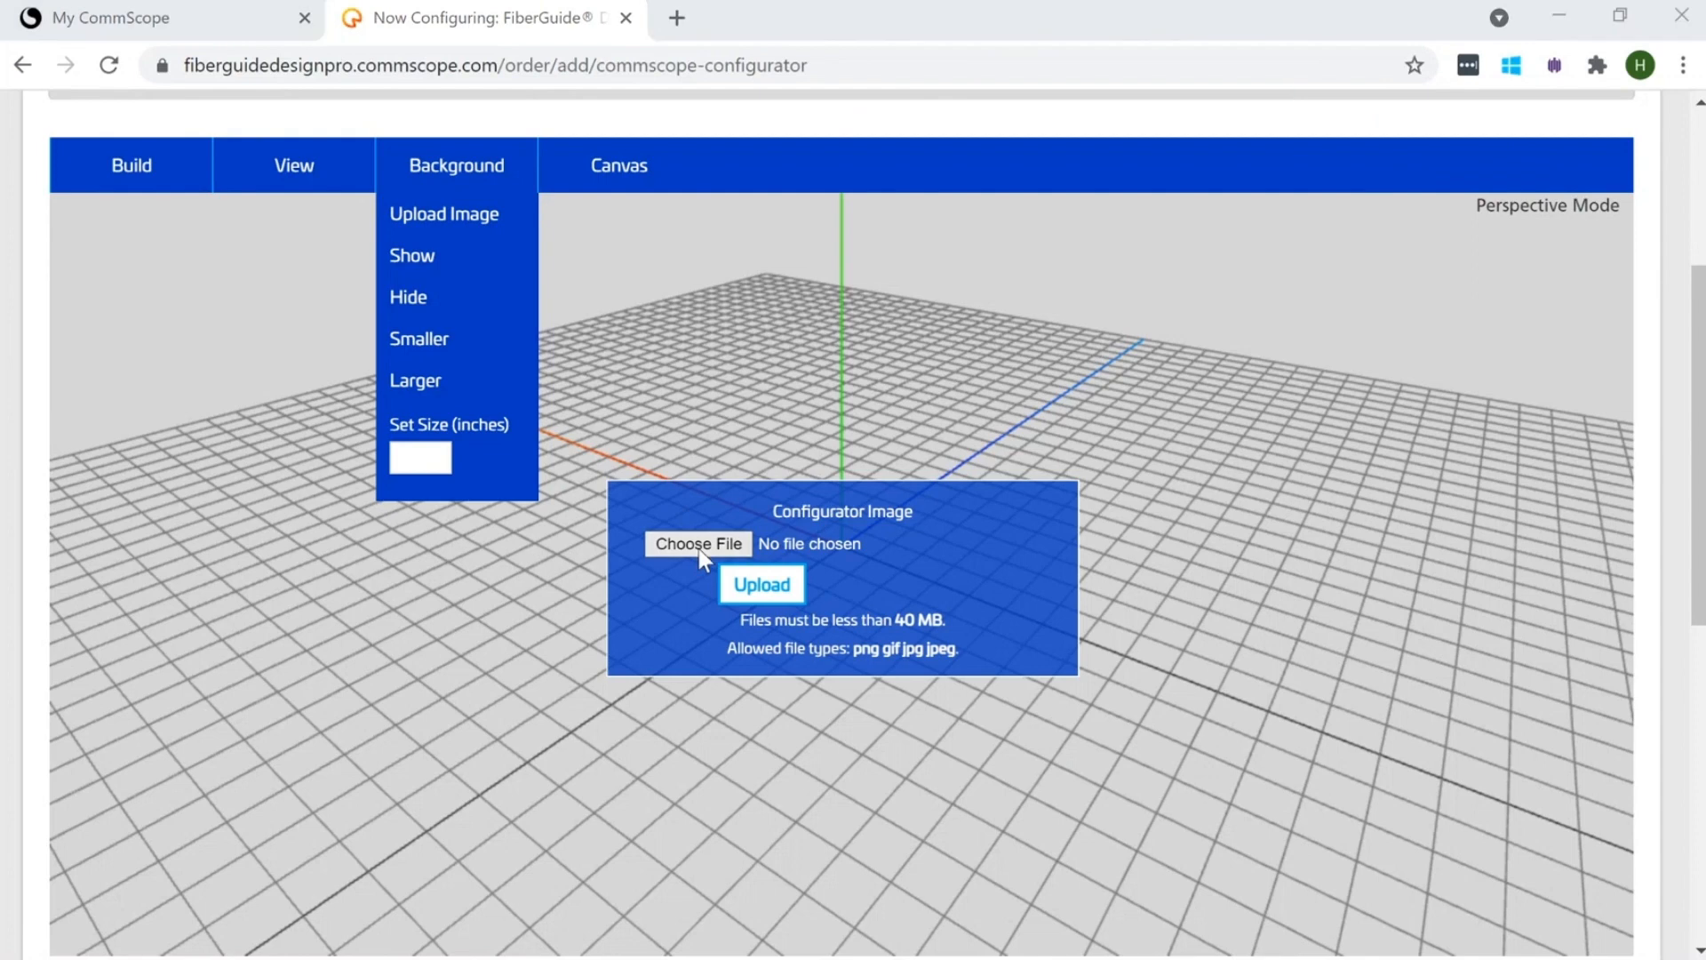
click(699, 544)
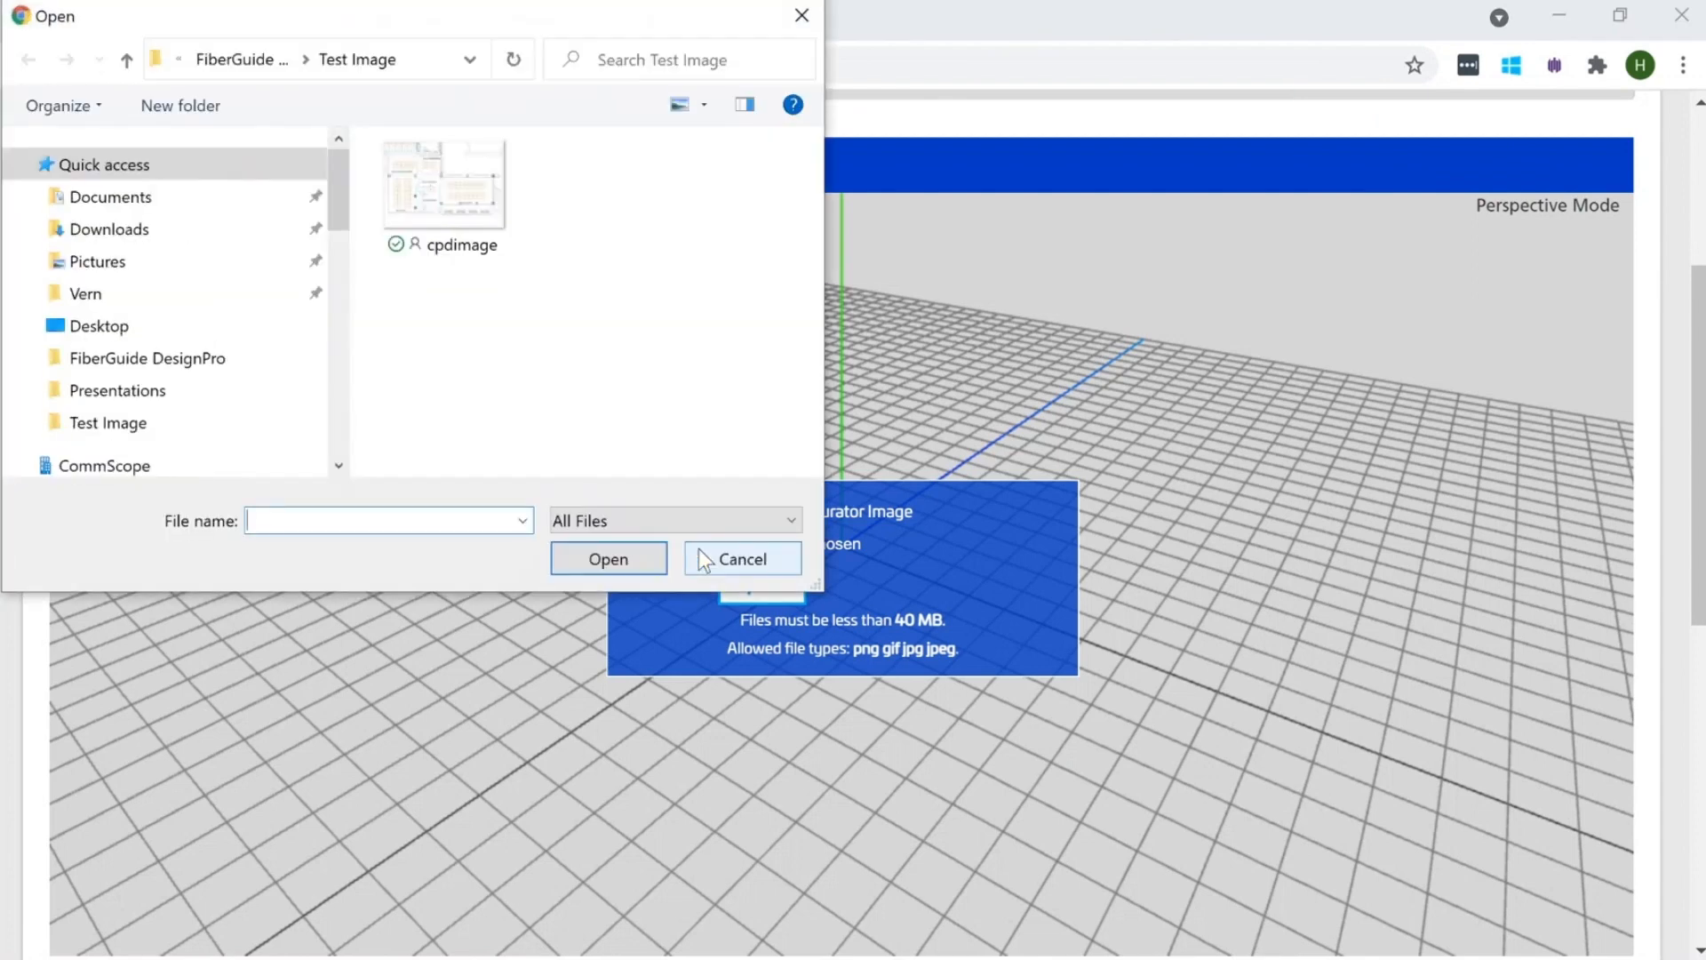
click(462, 215)
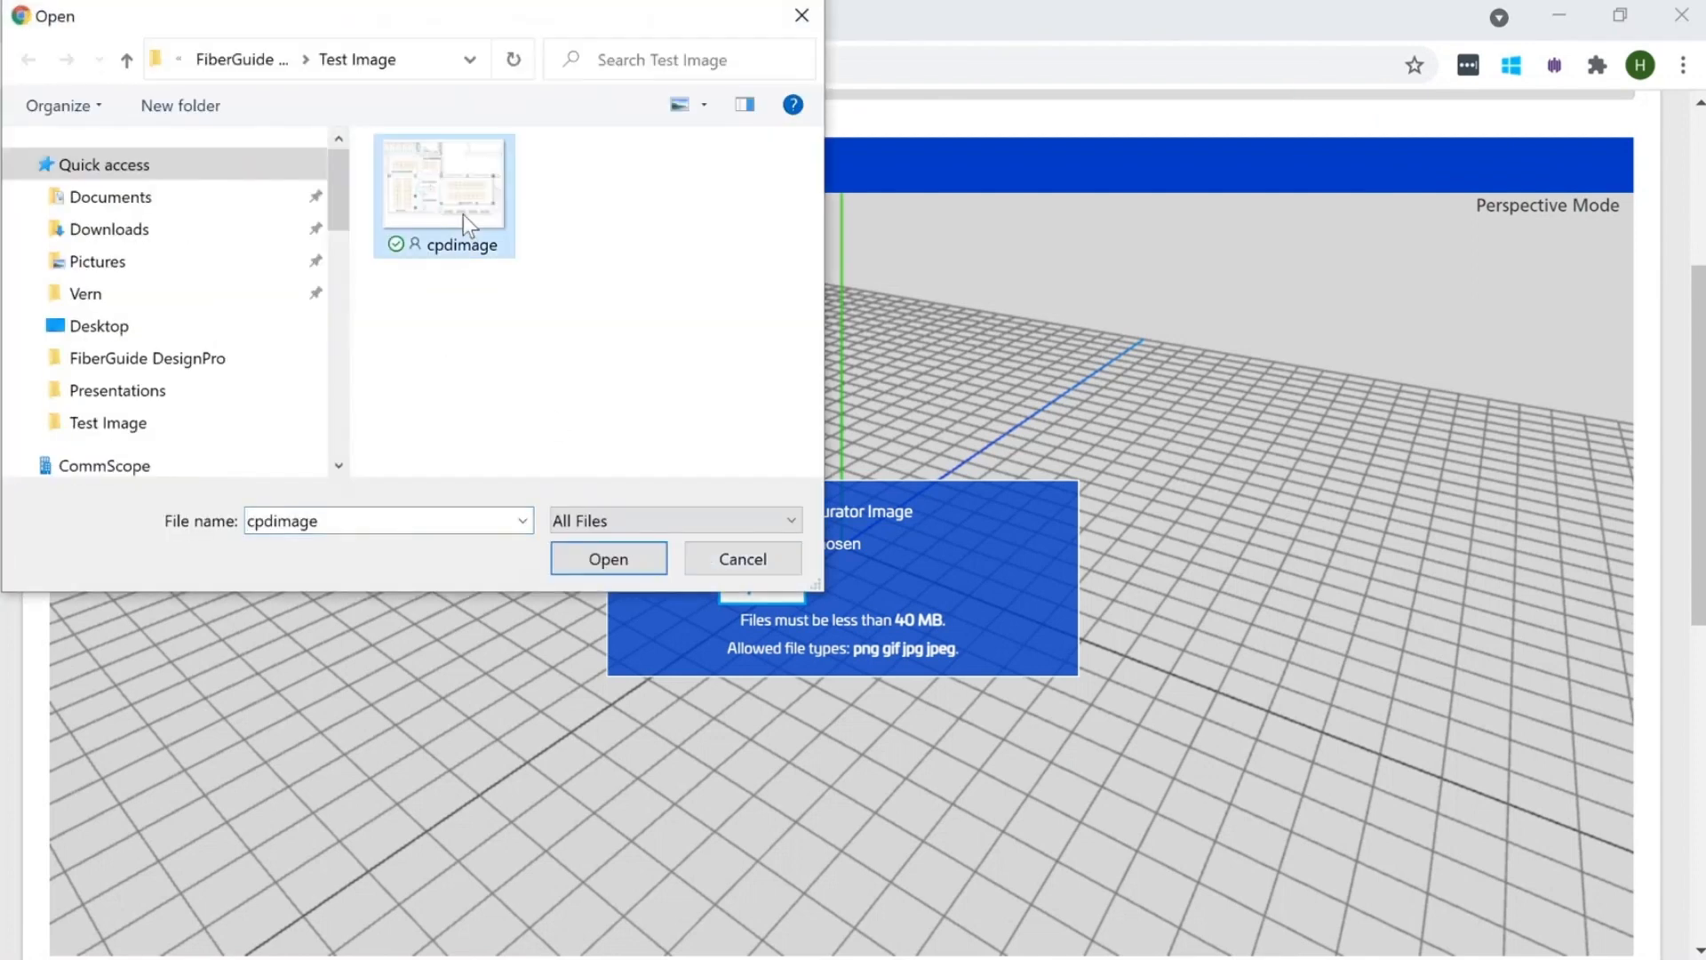
click(581, 547)
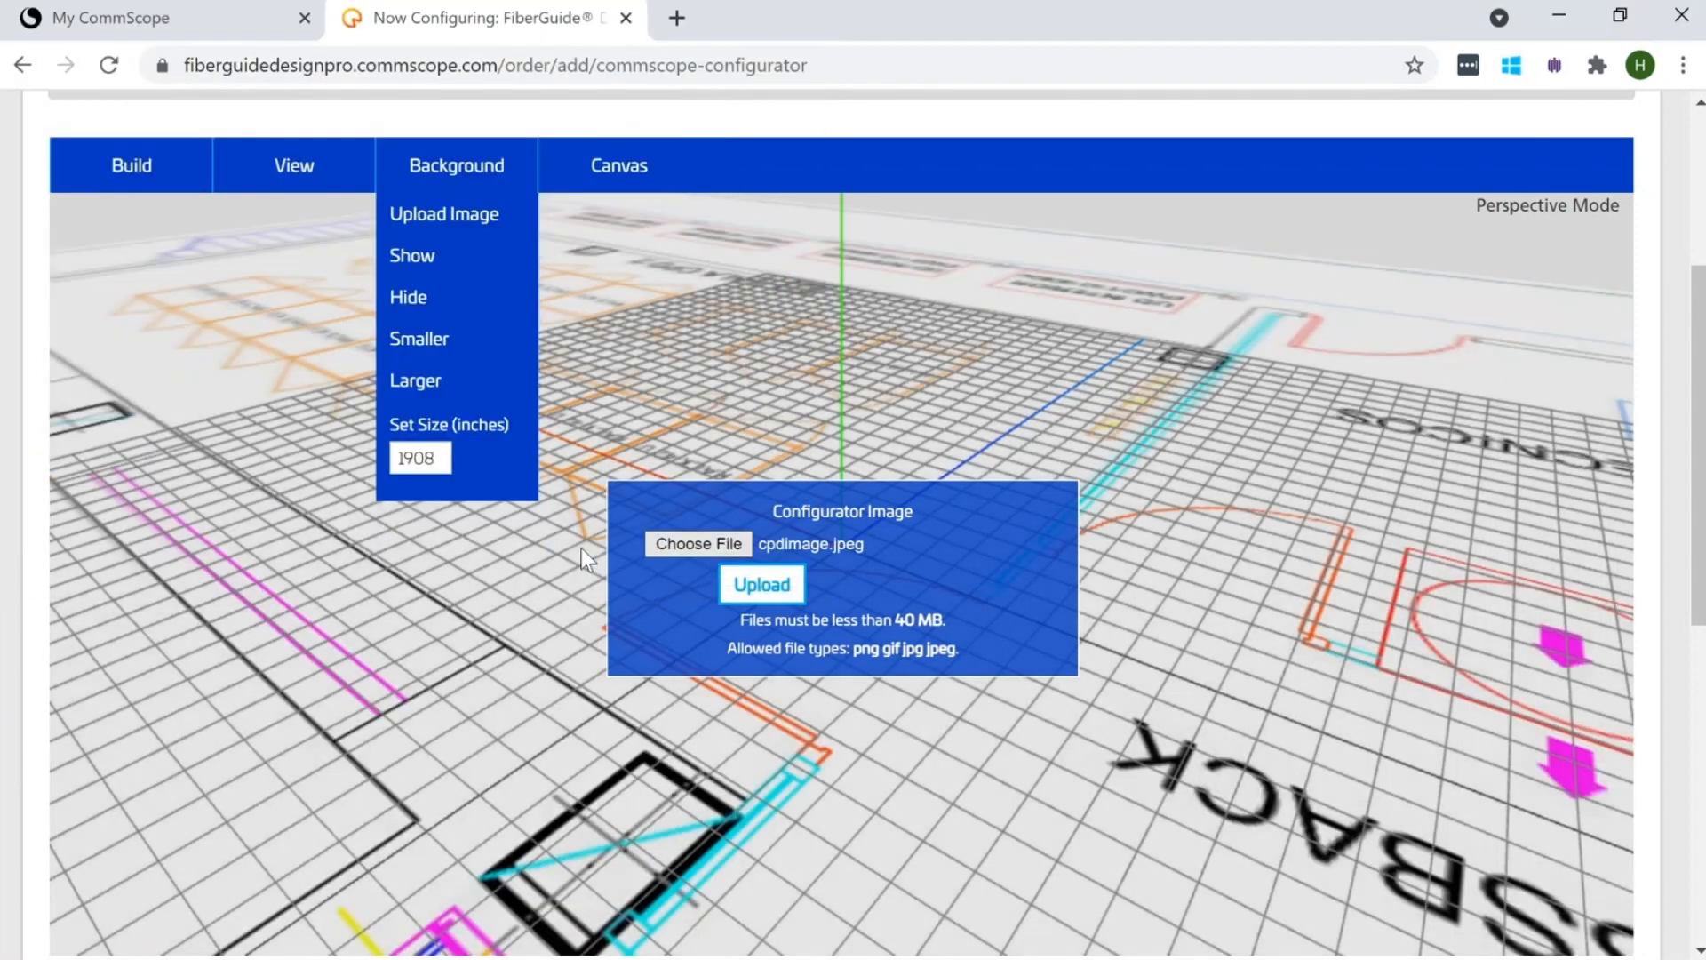
click(787, 596)
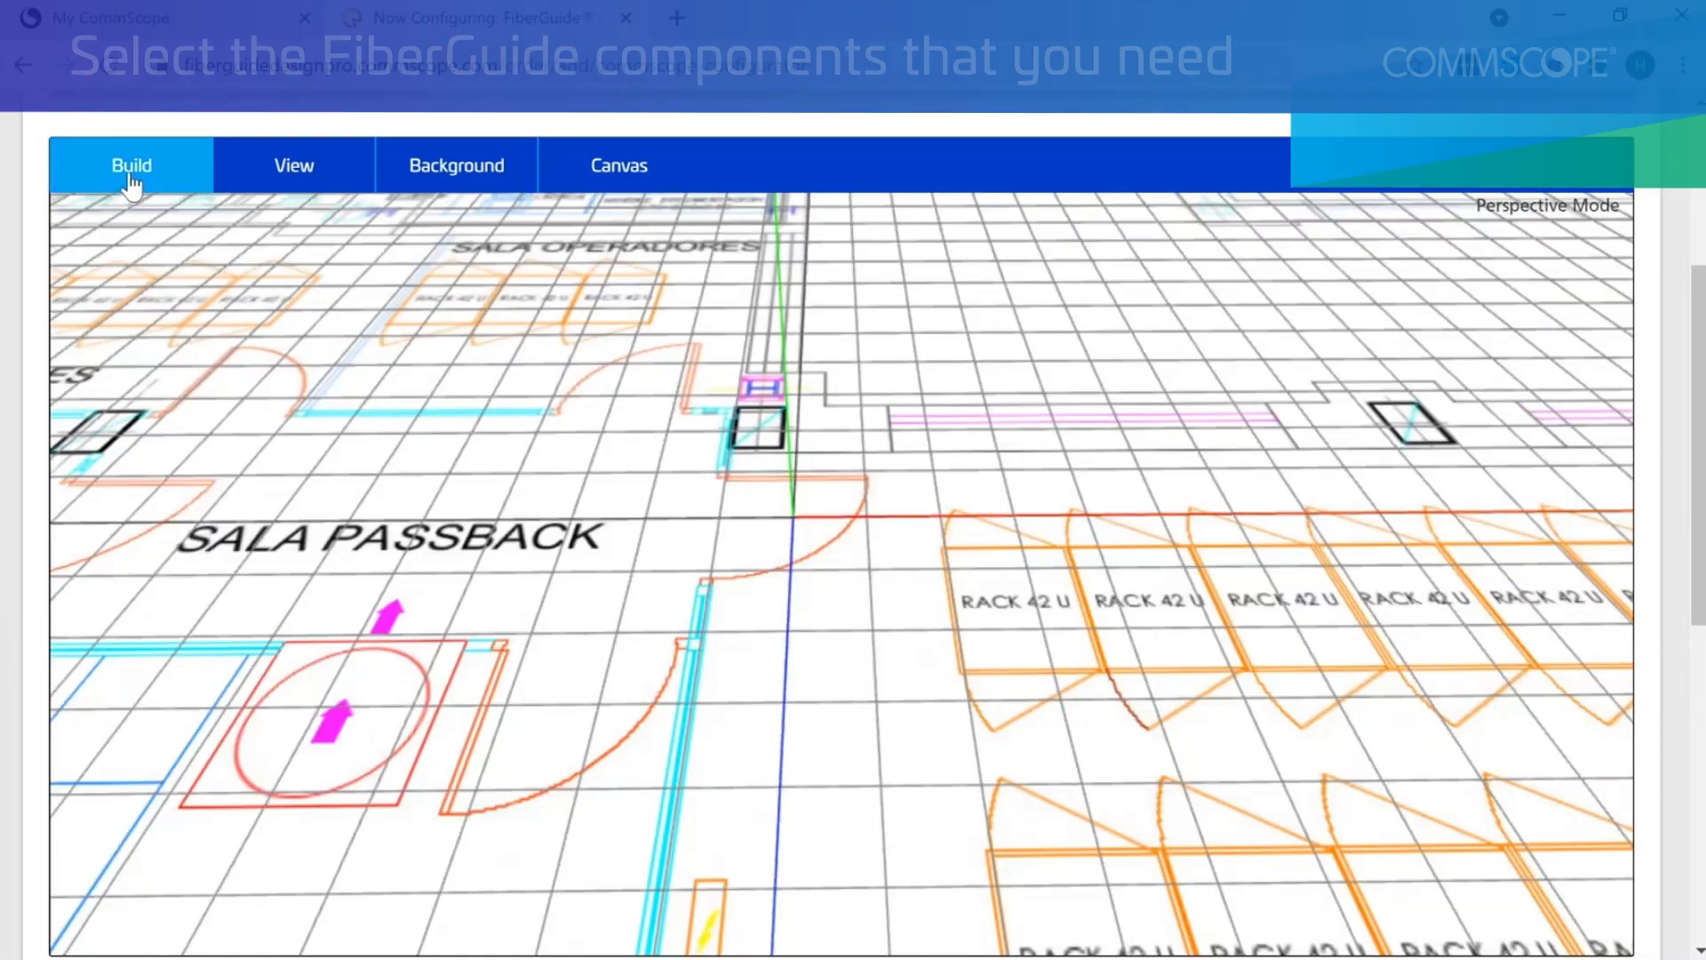
Filter the buildable FiberGuide parts by color Yellow, size 4x4 and category Straight.
click(131, 187)
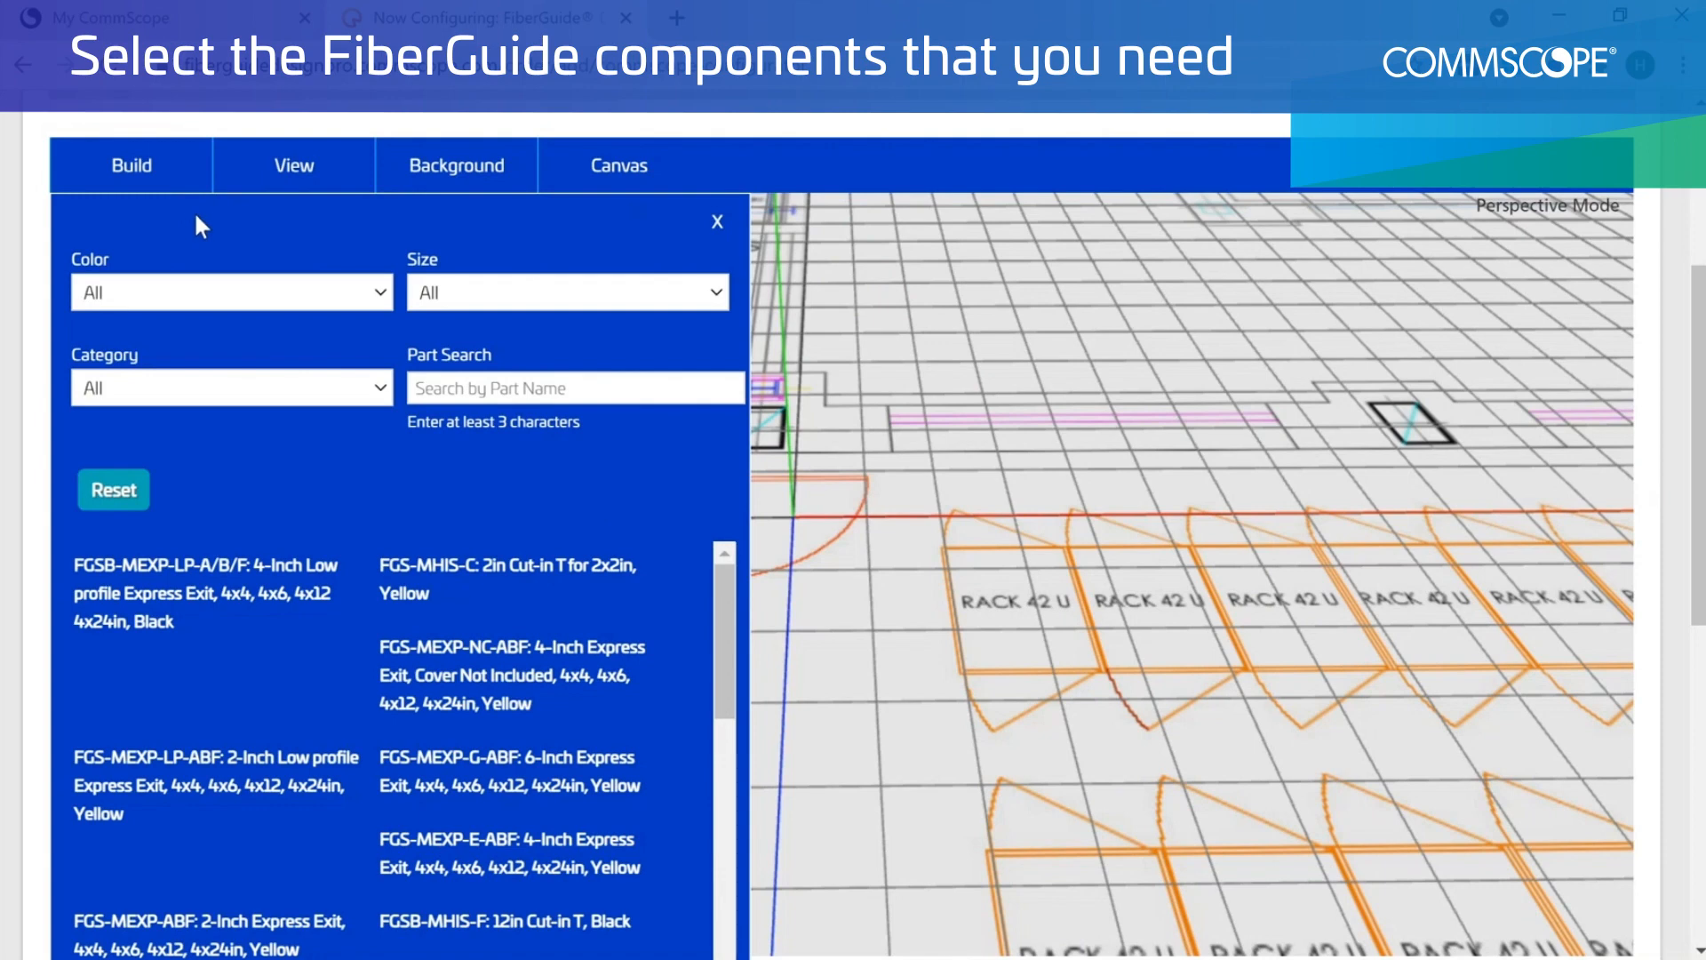
click(171, 284)
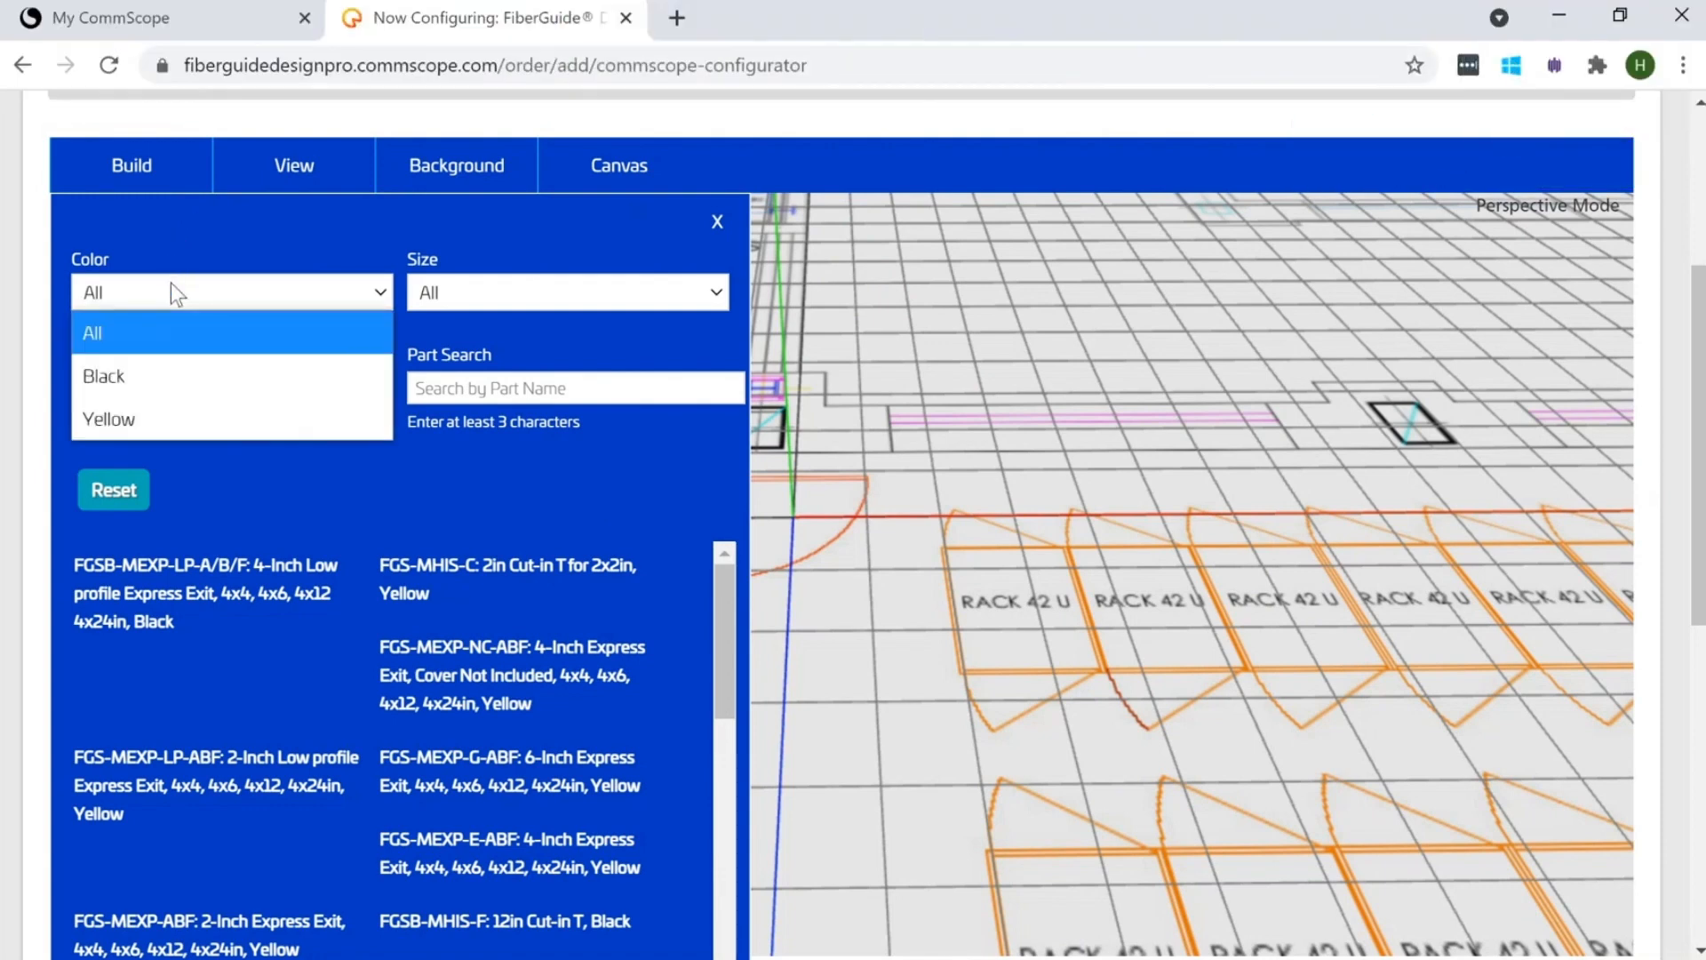
click(149, 423)
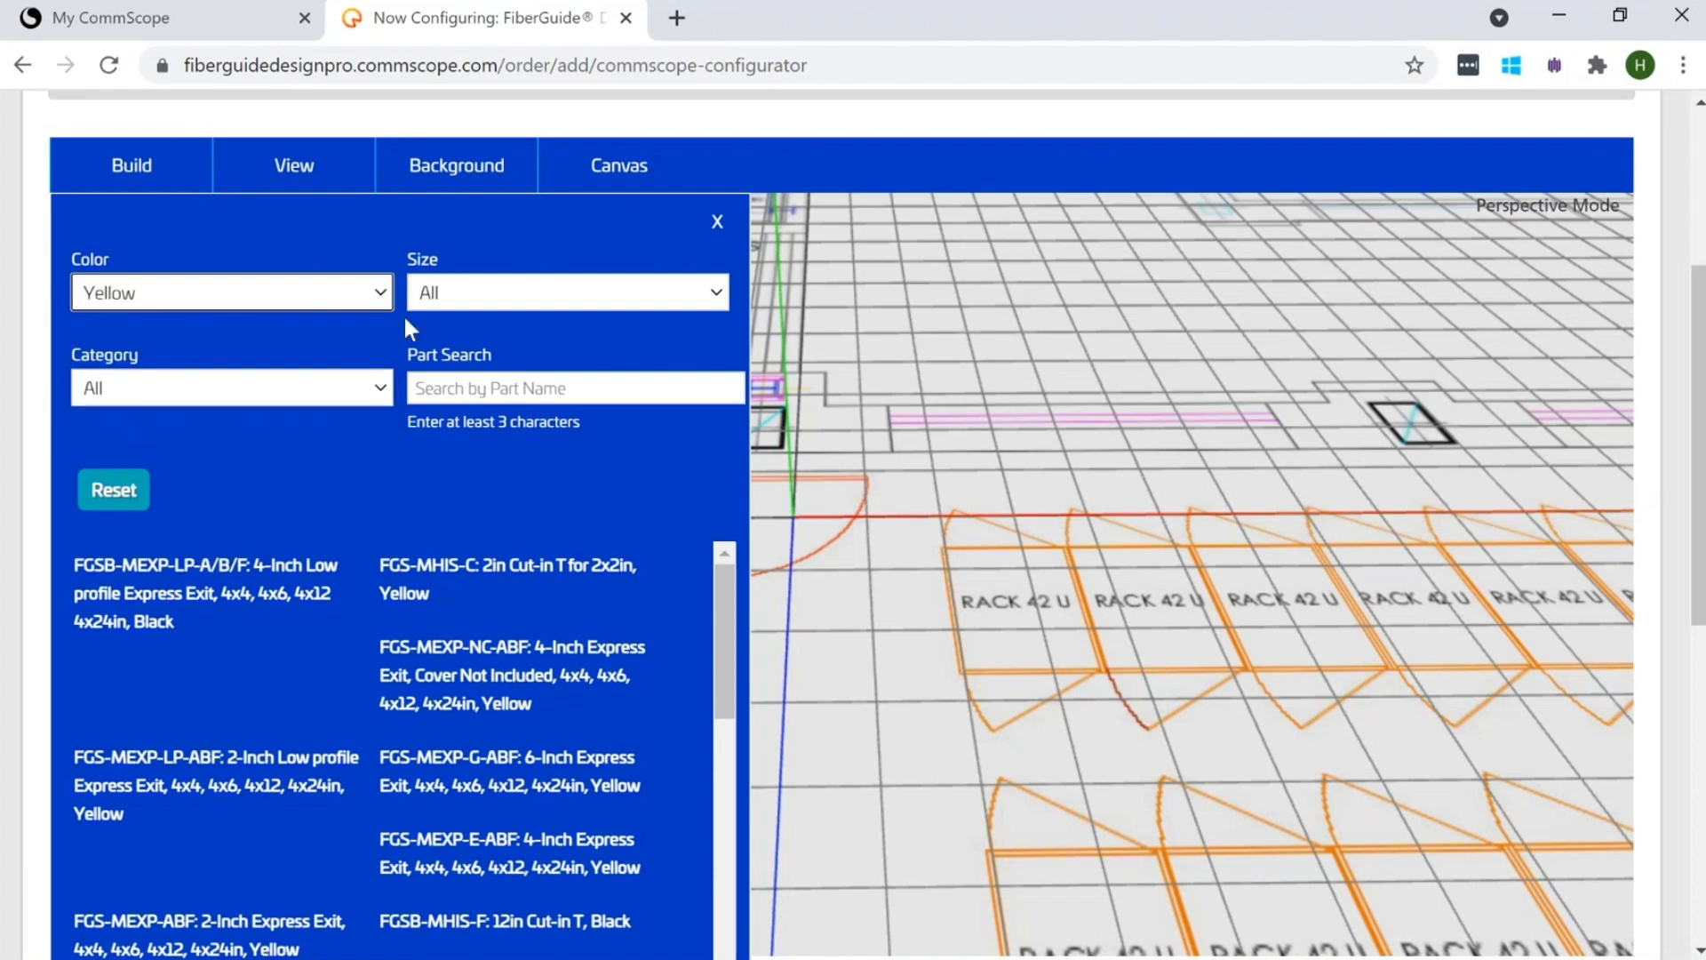
click(472, 285)
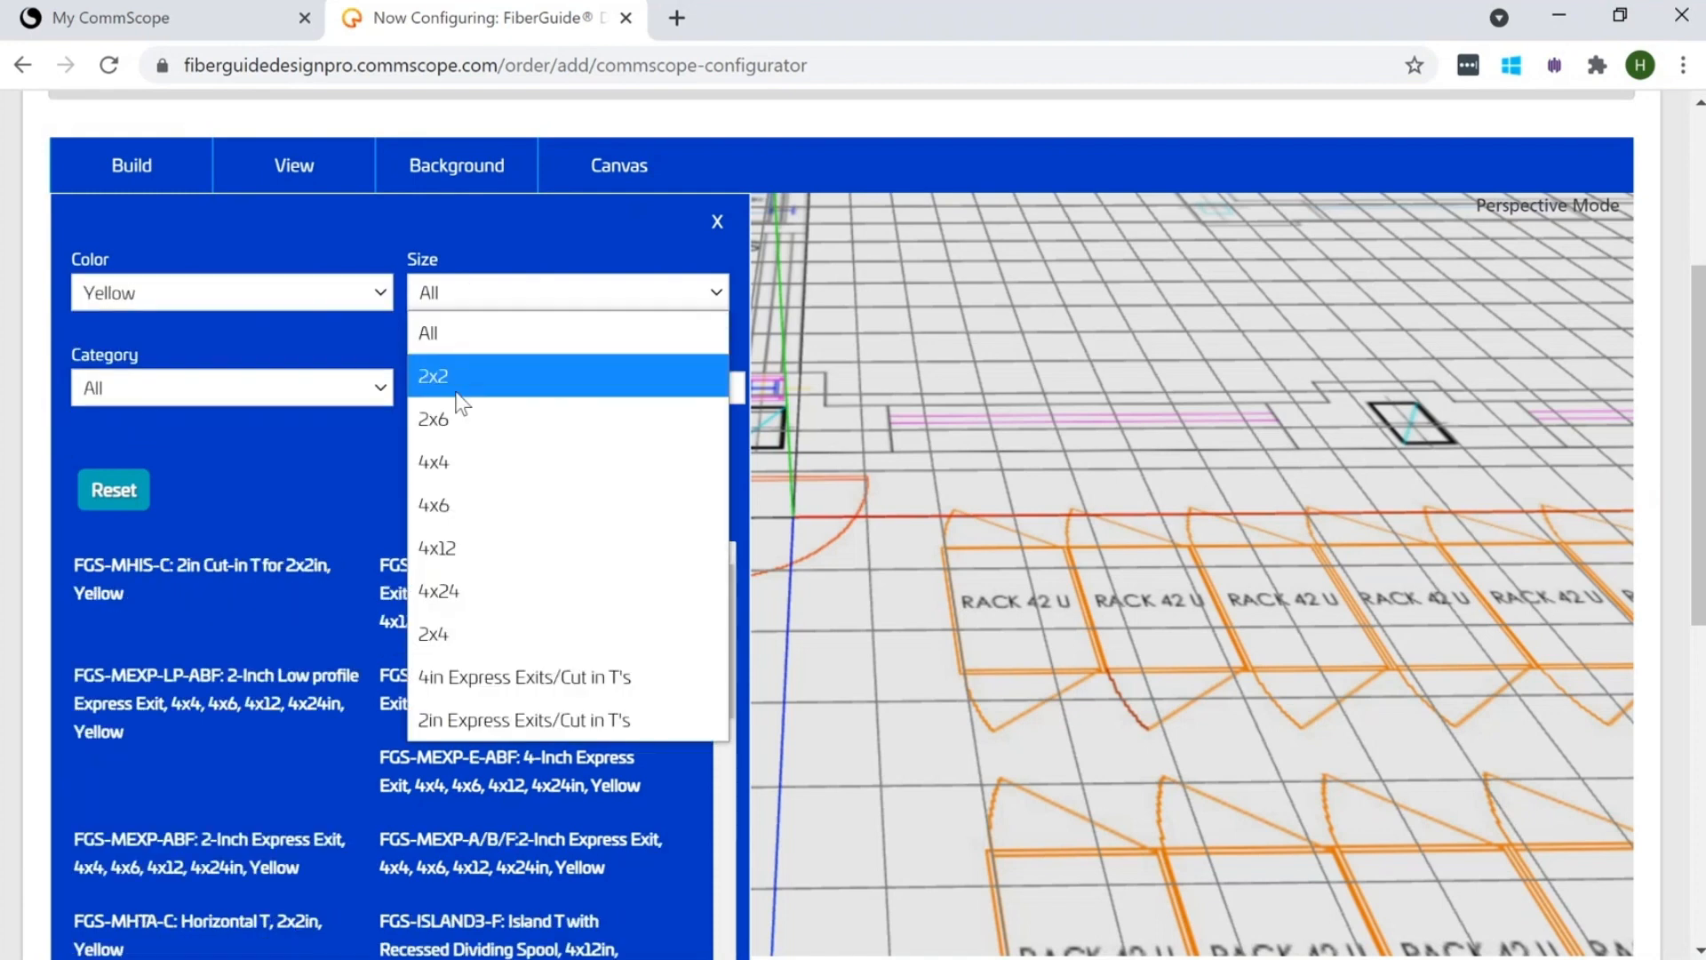
click(455, 458)
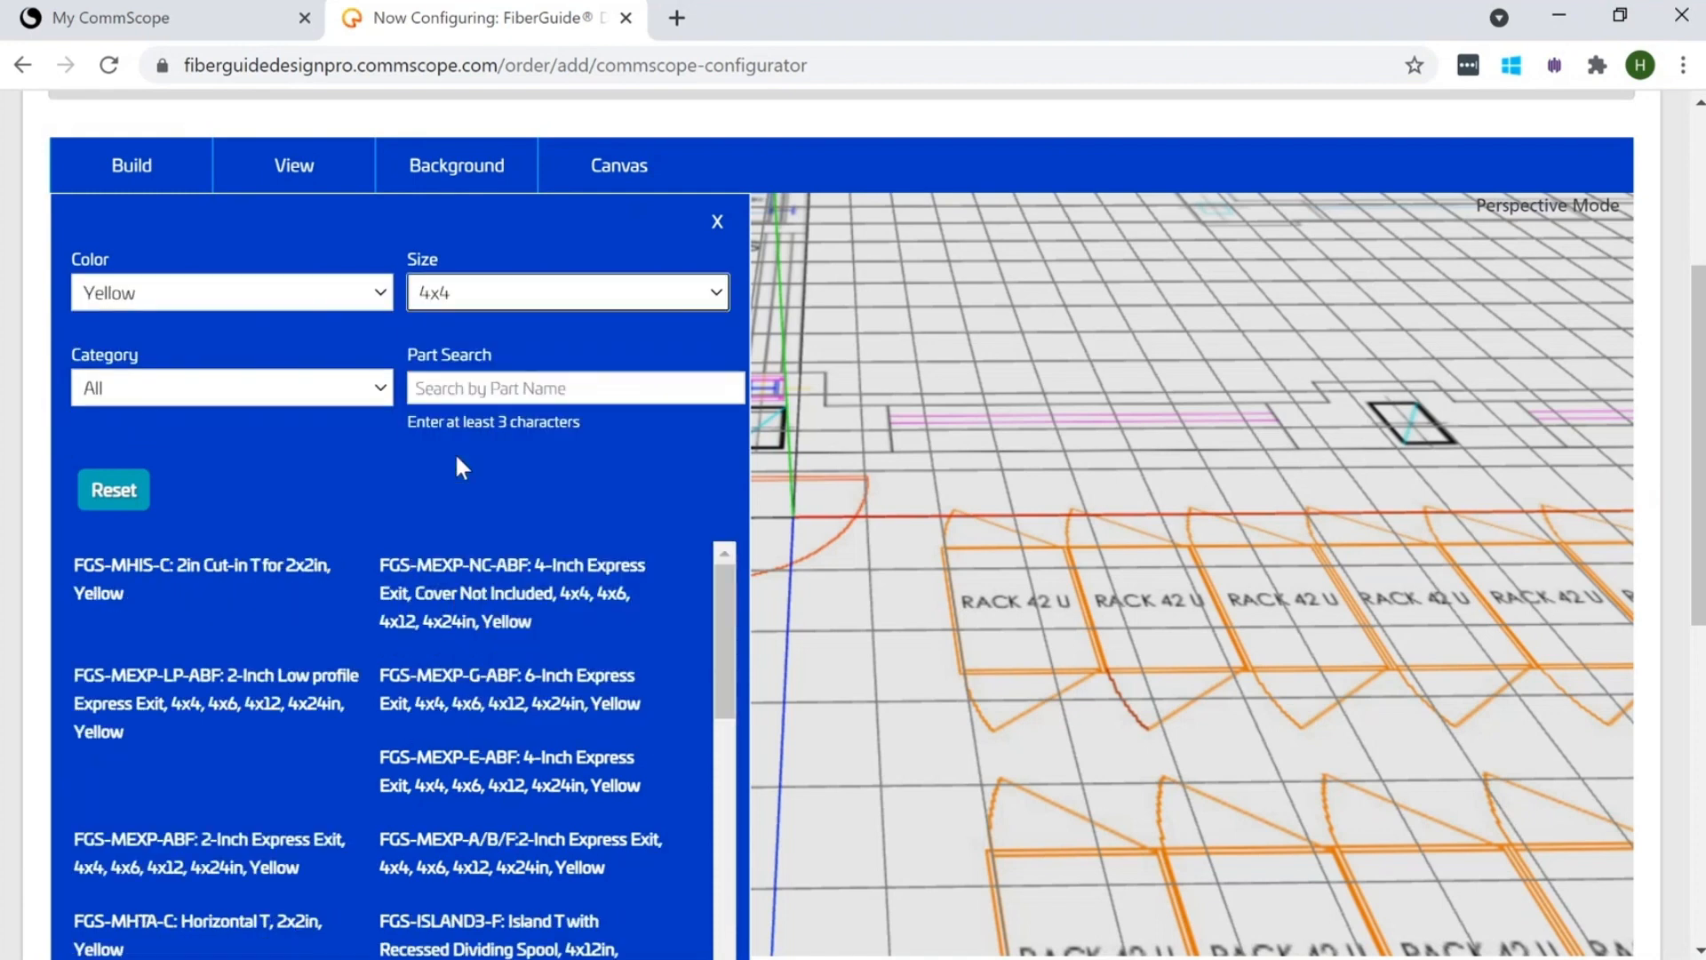
click(349, 399)
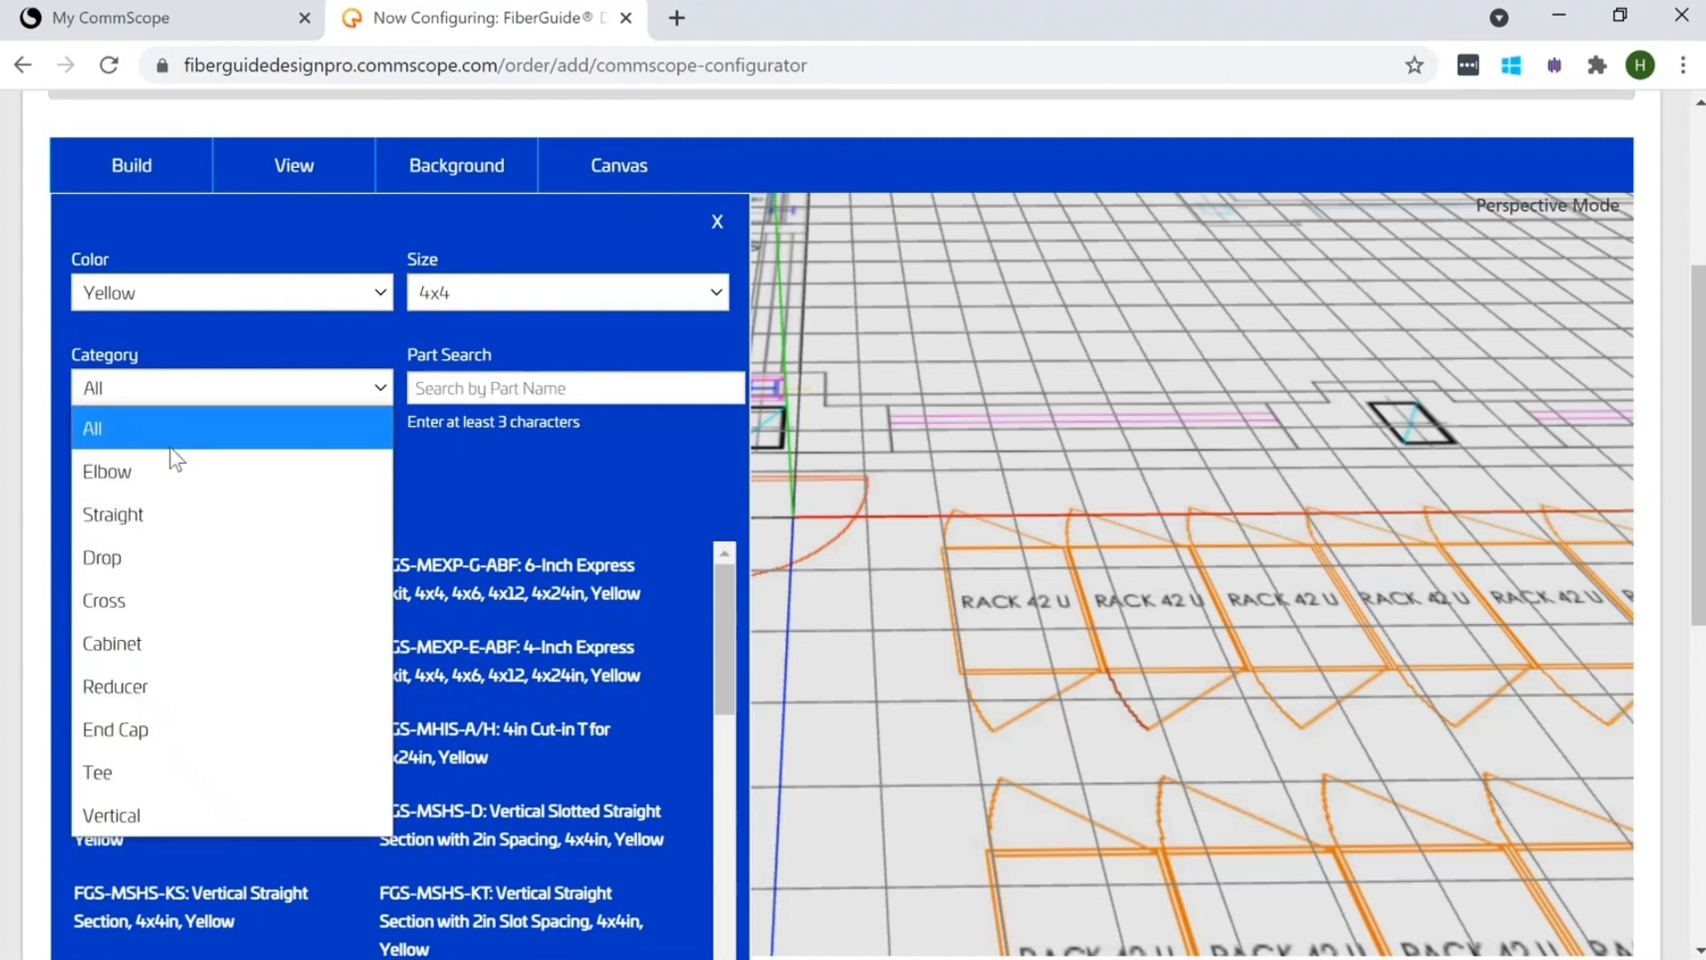
click(174, 522)
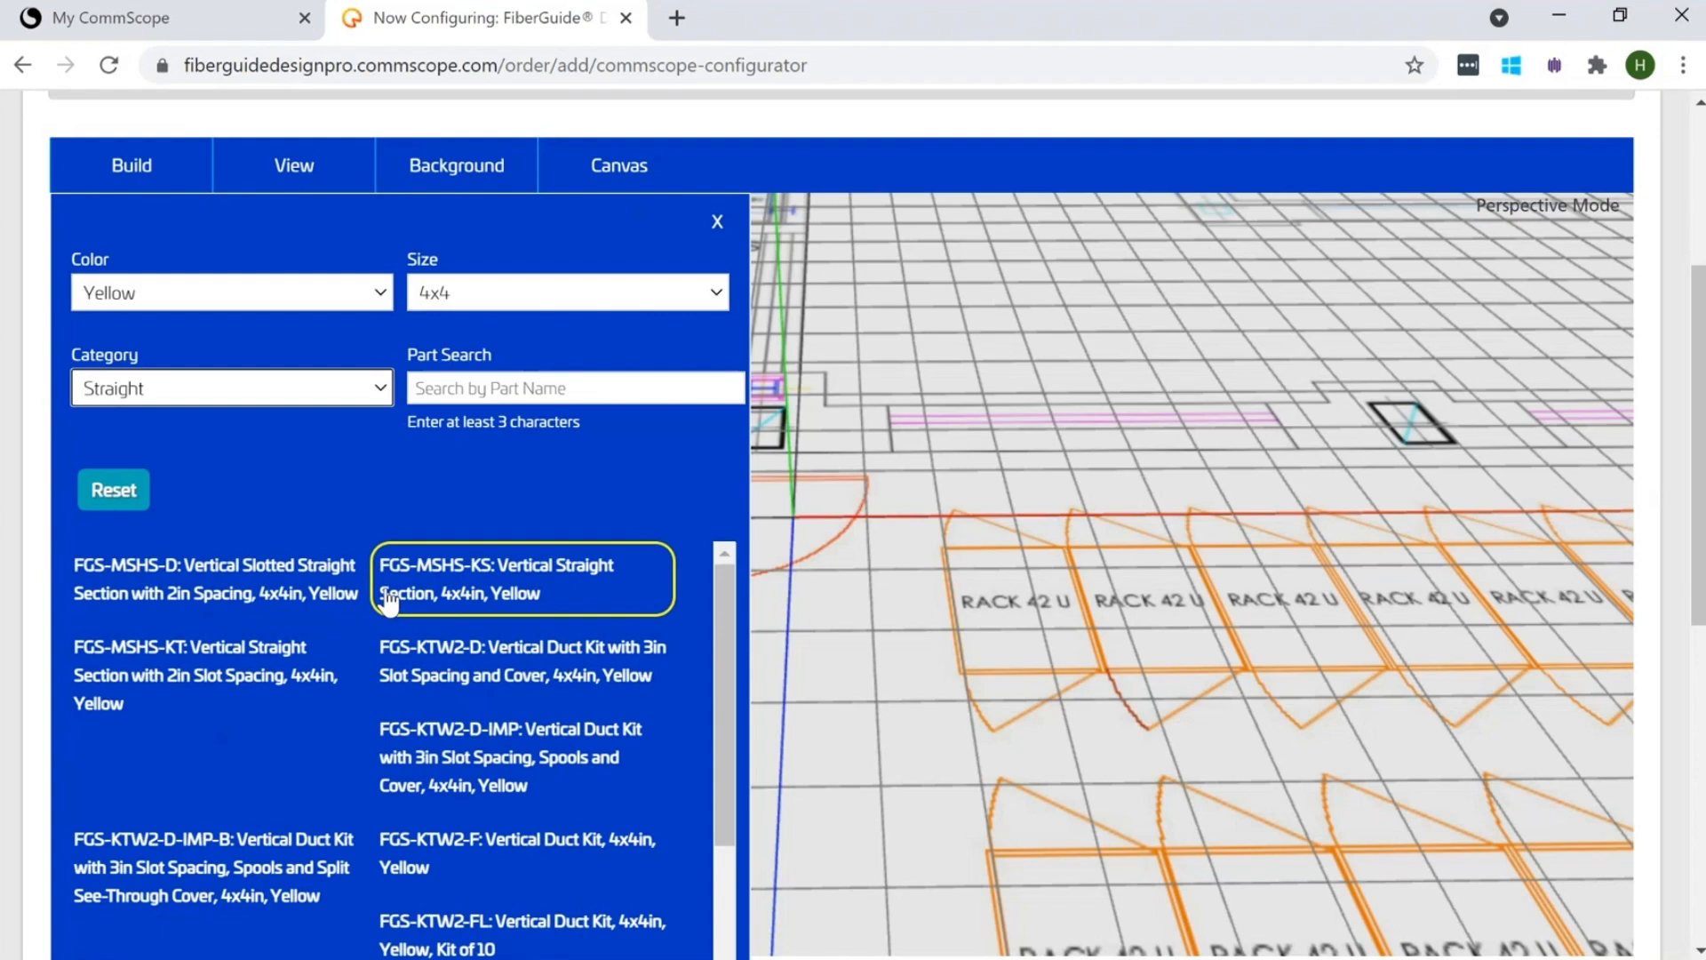
Add the FGS-MSHS-A straight section to the canvas and rotate it 90 degrees in its position settings.
scroll(395, 622, down, 2)
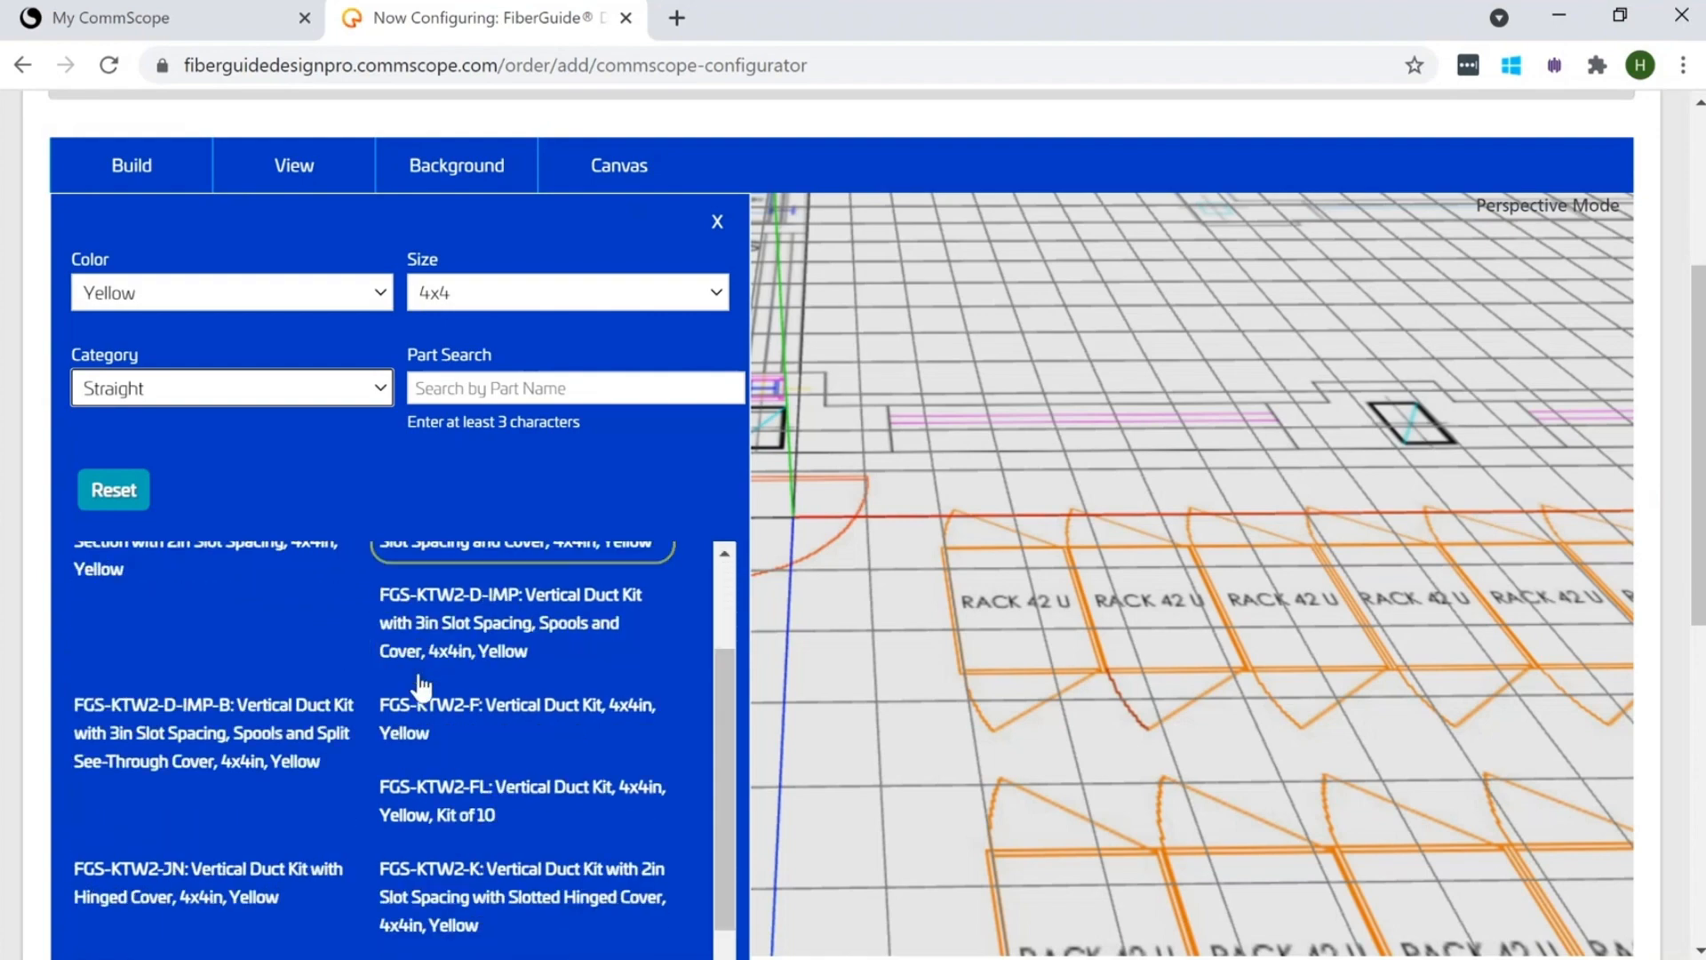
click(454, 751)
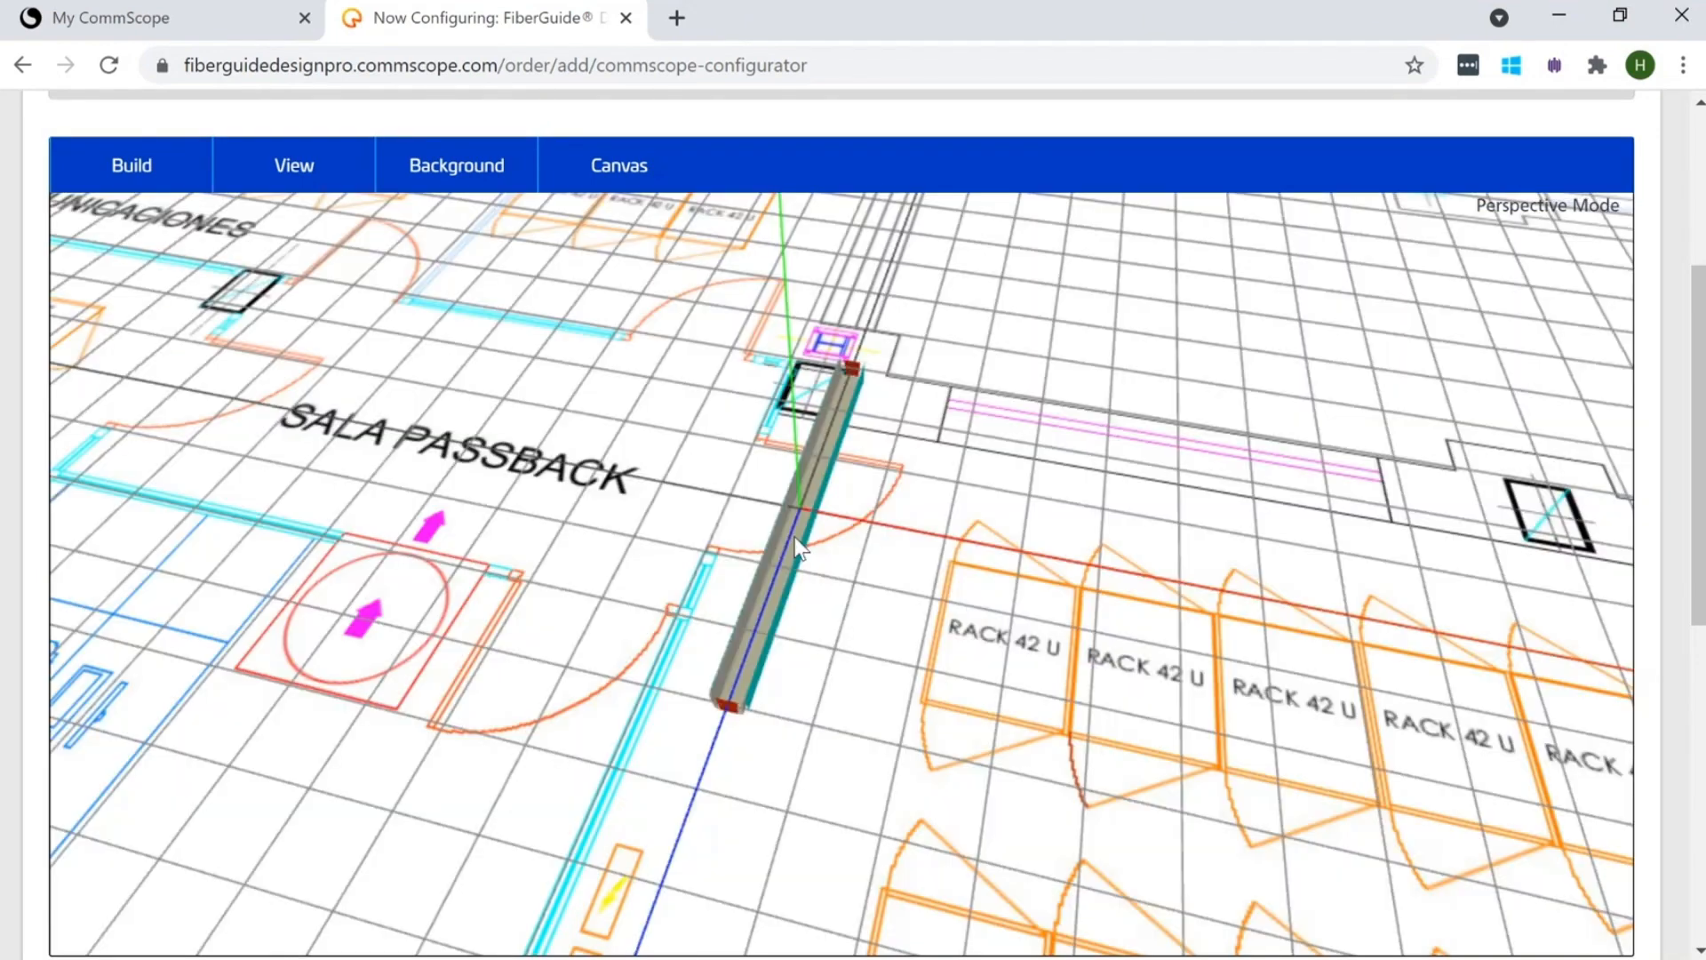
click(794, 533)
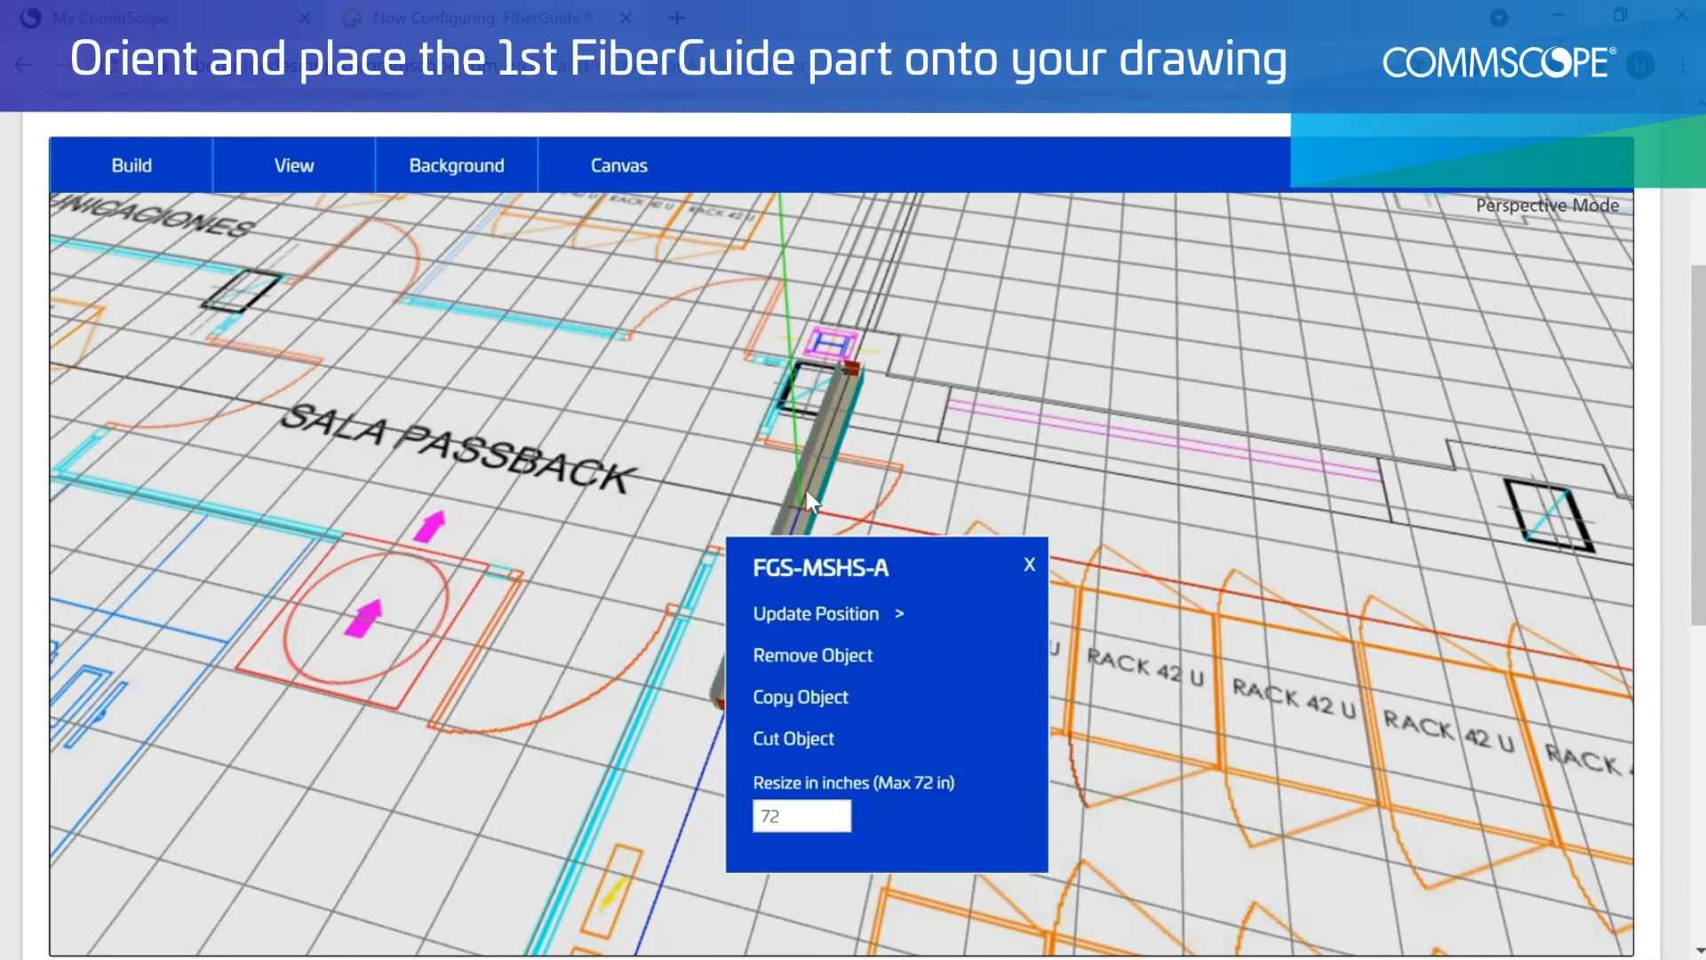
click(900, 619)
drag(807, 763, 733, 763)
text(90)
click(1029, 564)
Move the straight section from the origin onto the upper row of 42 U racks in the floor plan.
click(830, 513)
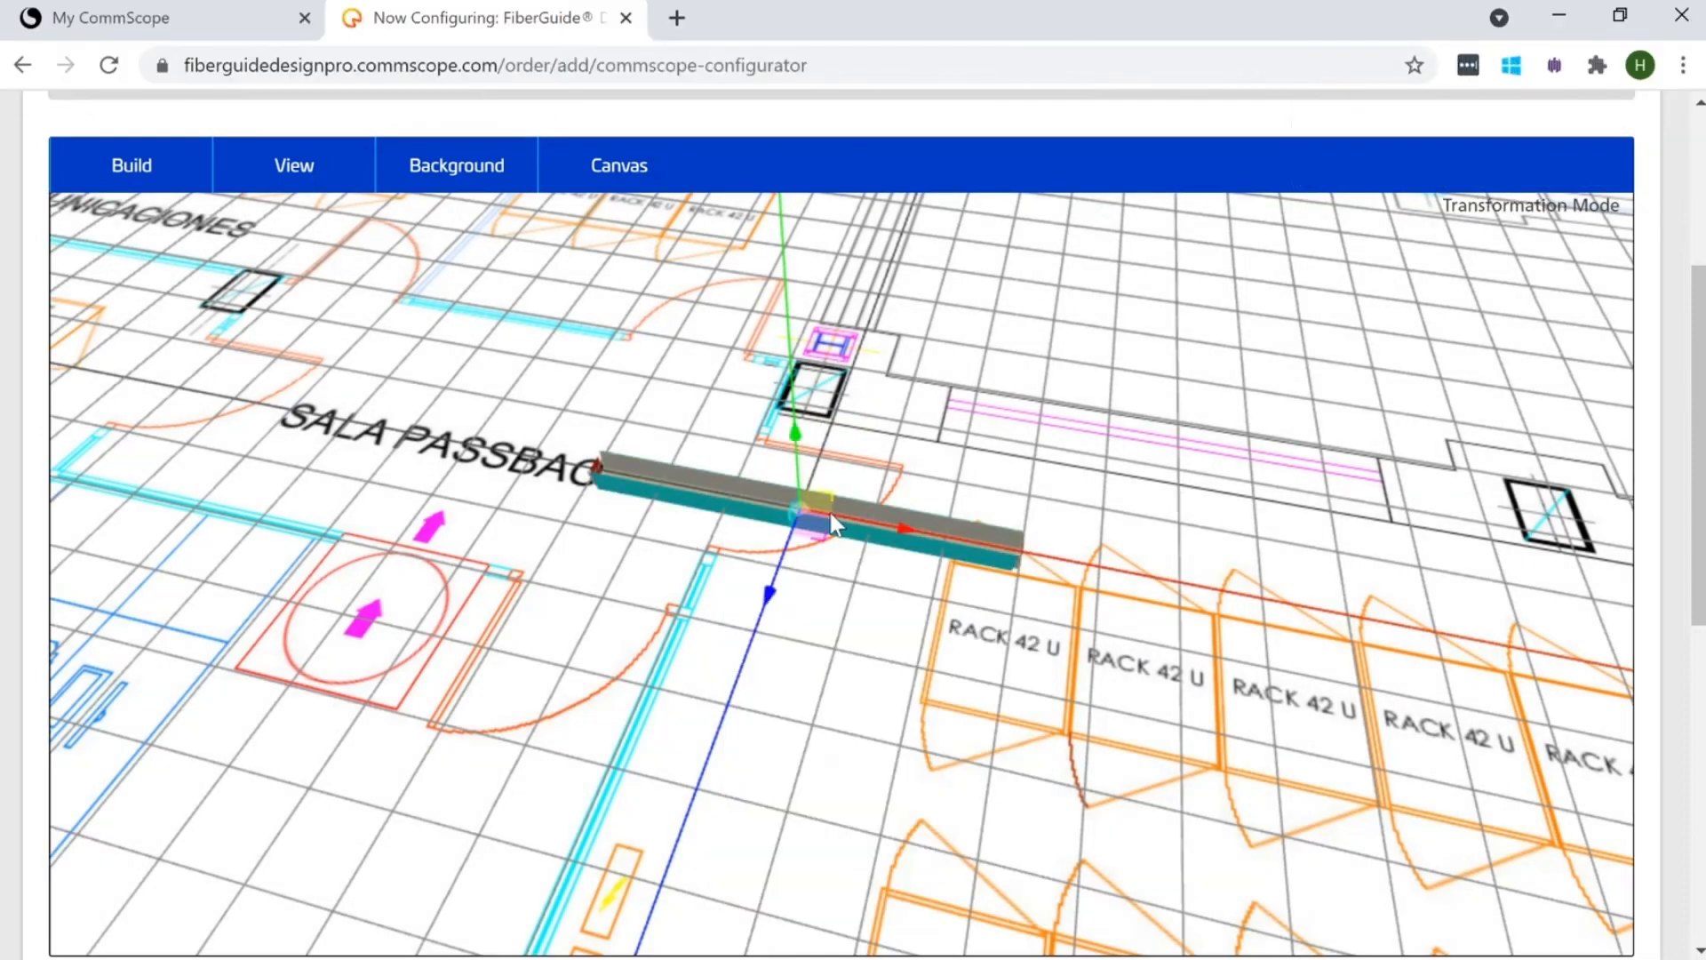
drag(812, 495, 1226, 702)
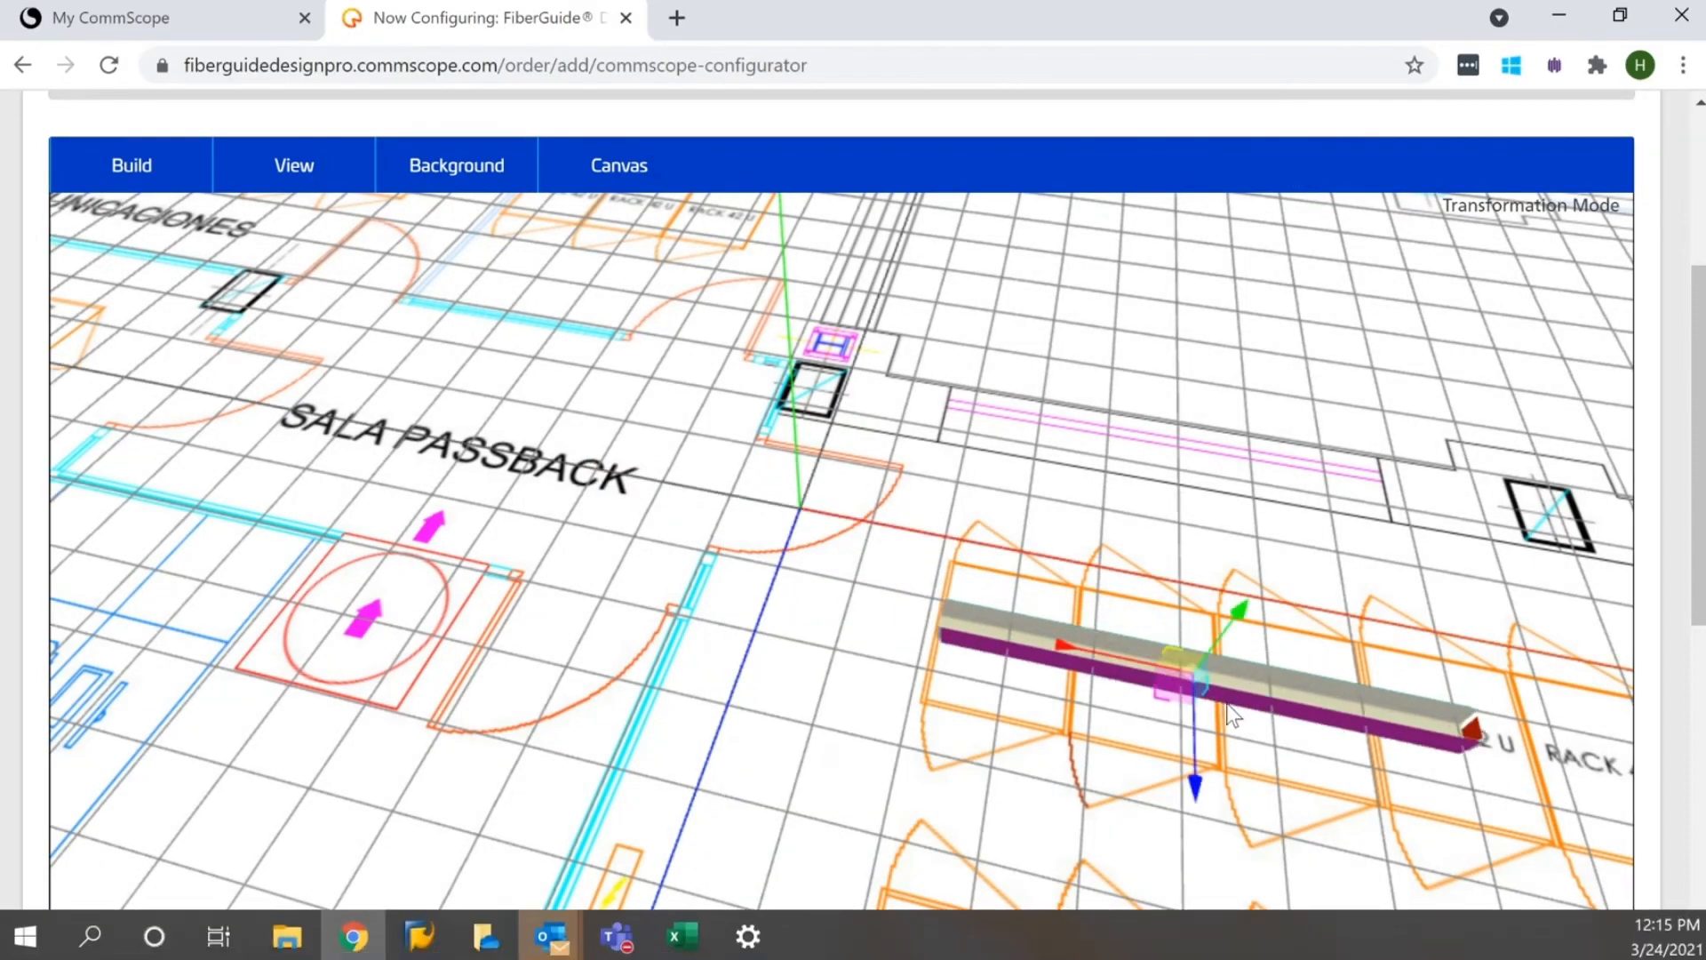
click(1059, 762)
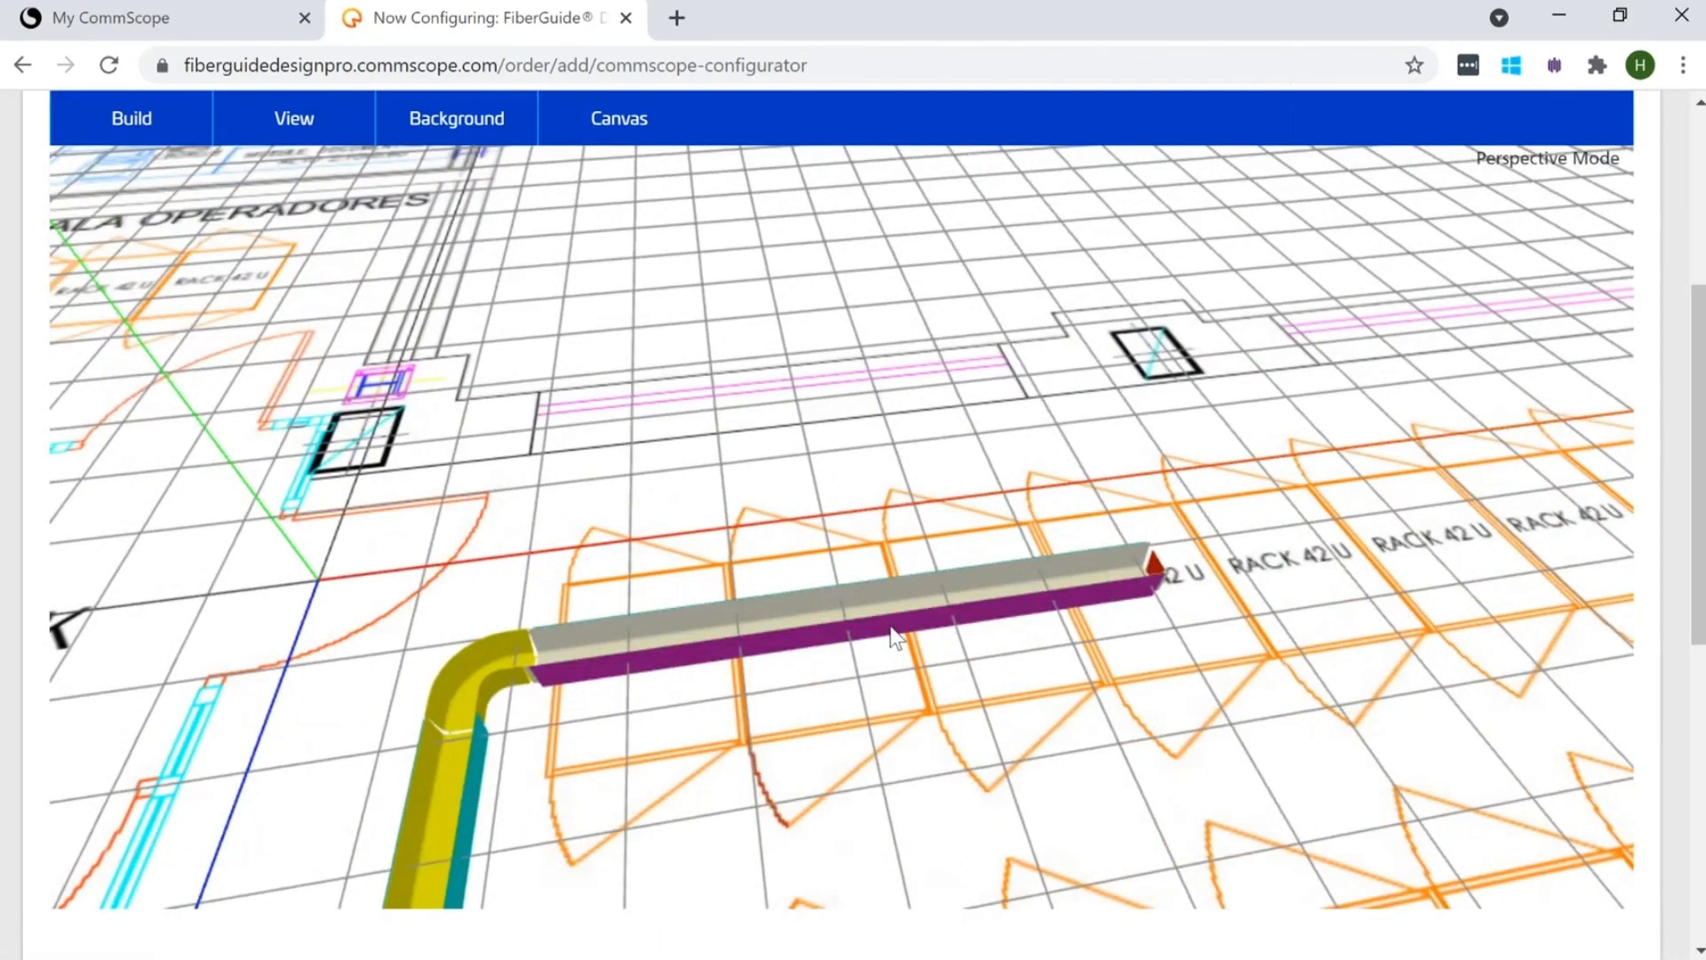
Add a drop fitting to the side of the straight section above the racks.
click(934, 619)
drag(727, 647, 727, 601)
click(625, 543)
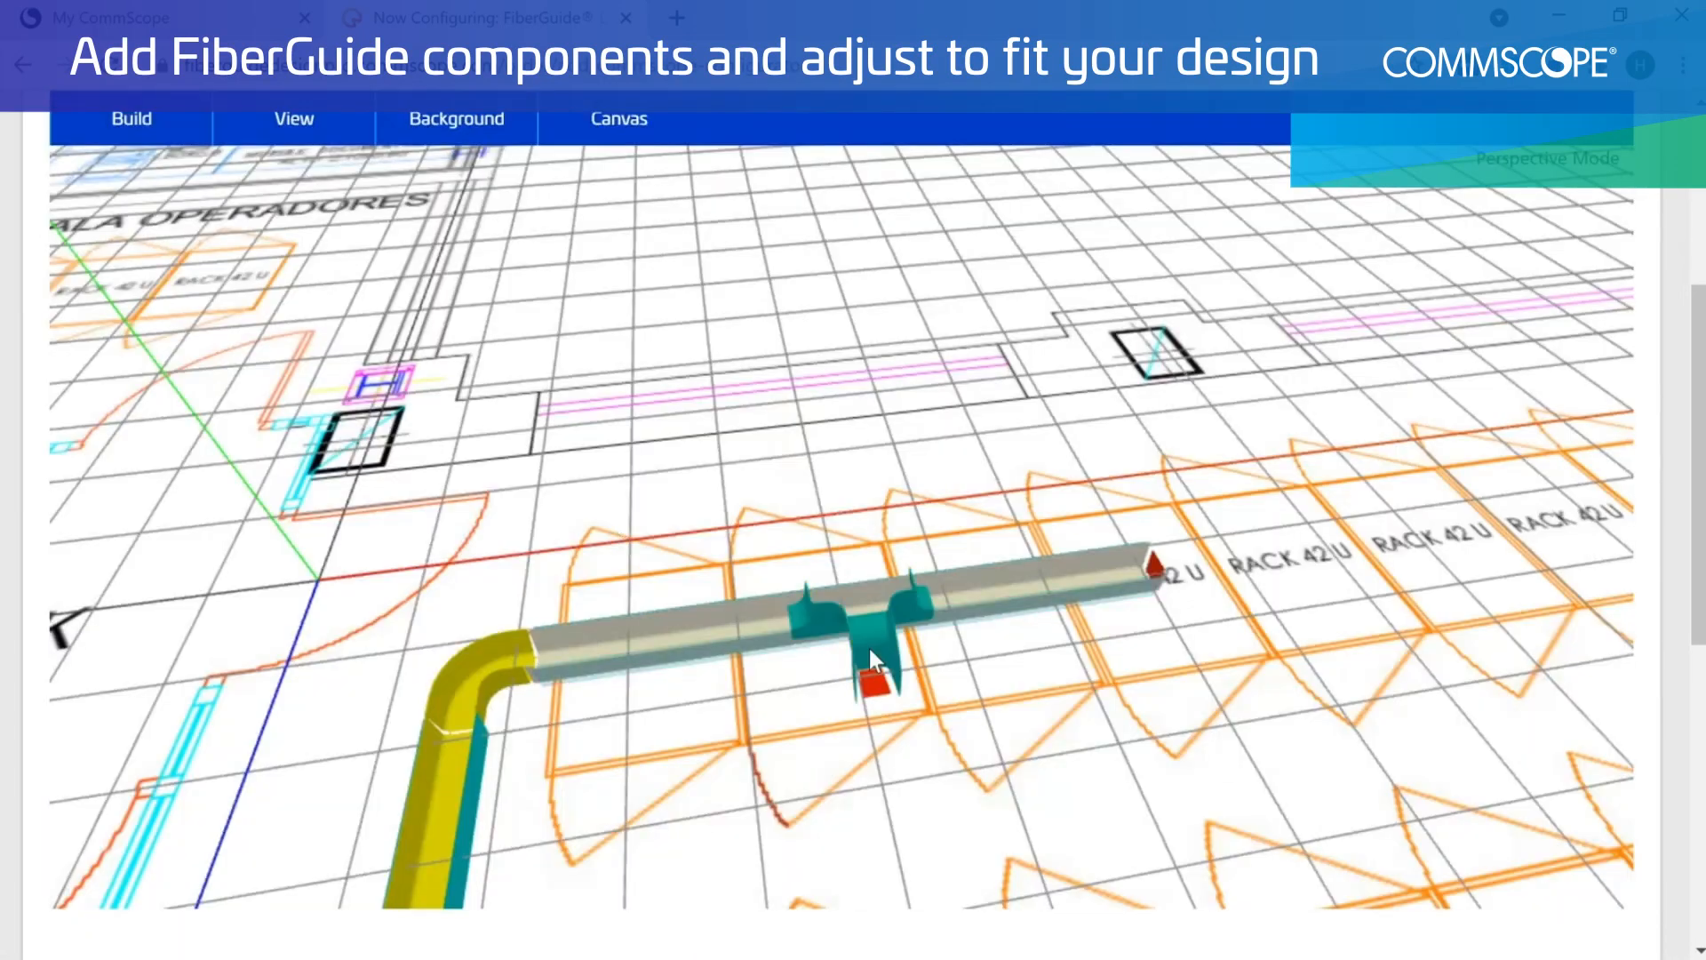
Slide the drop fitting along the straight section toward the elbow, and place a second one near the section's open end.
click(872, 636)
drag(871, 636, 770, 686)
click(815, 640)
click(568, 544)
click(852, 626)
scroll(880, 701, down, 5)
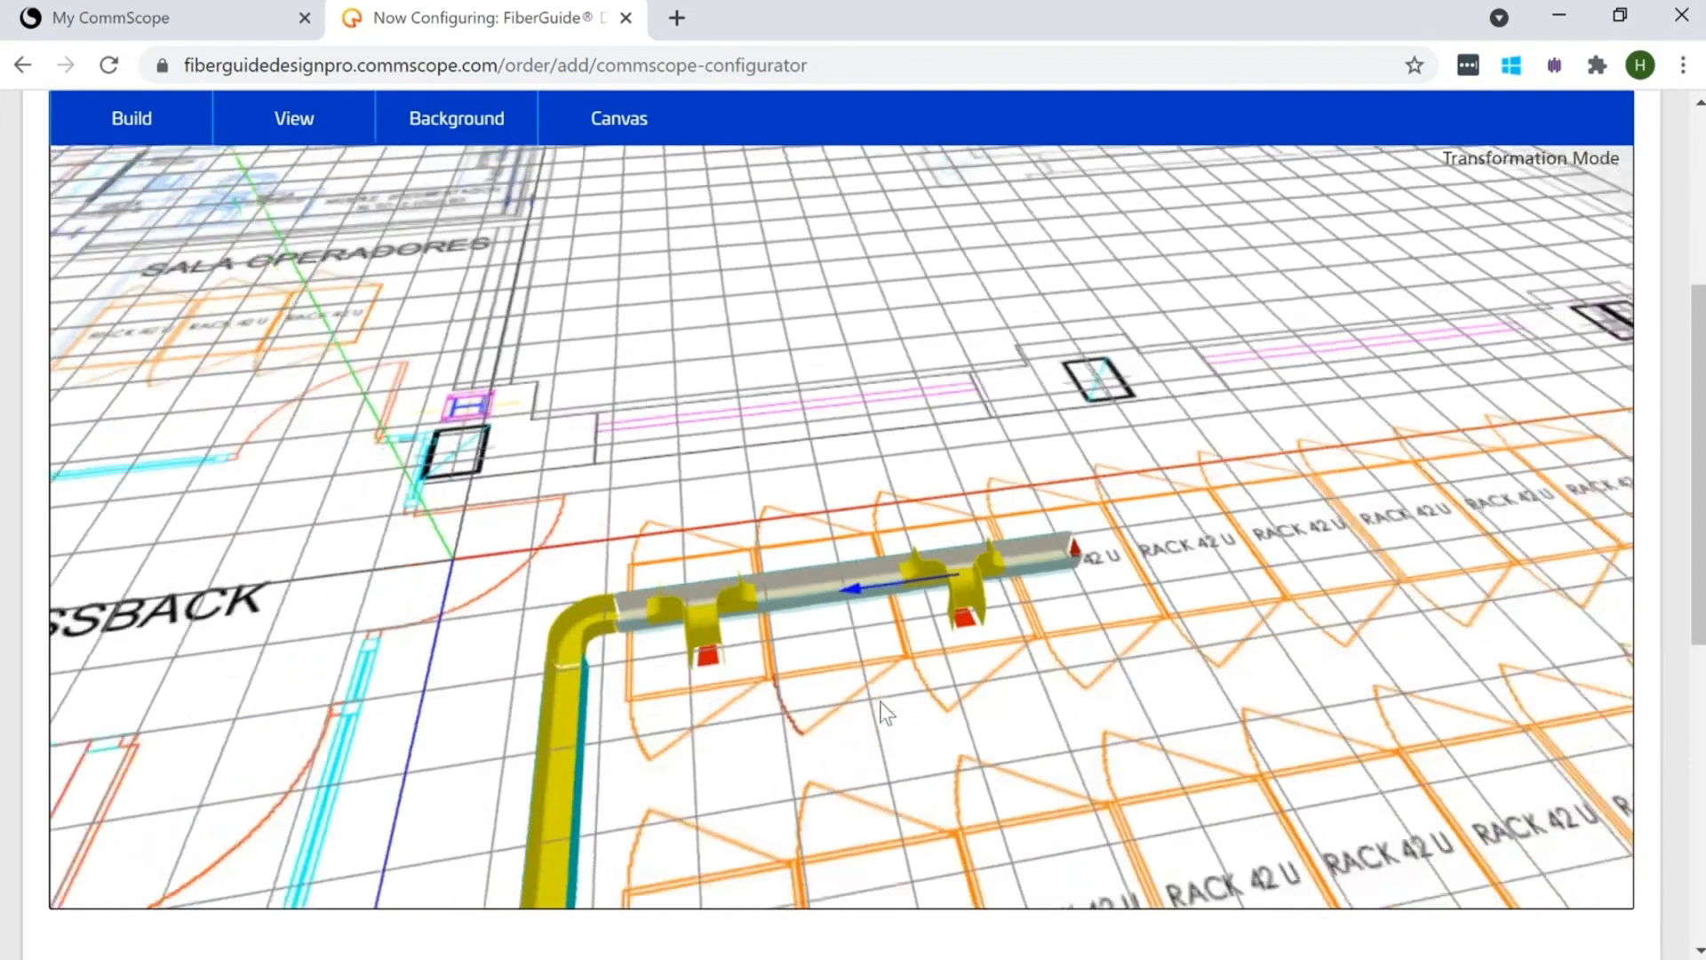
Fill in the project info with project name Example, site Shakopee, MN and end customer CommScope.
scroll(1701, 576, down, 2)
drag(1701, 576, 1667, 808)
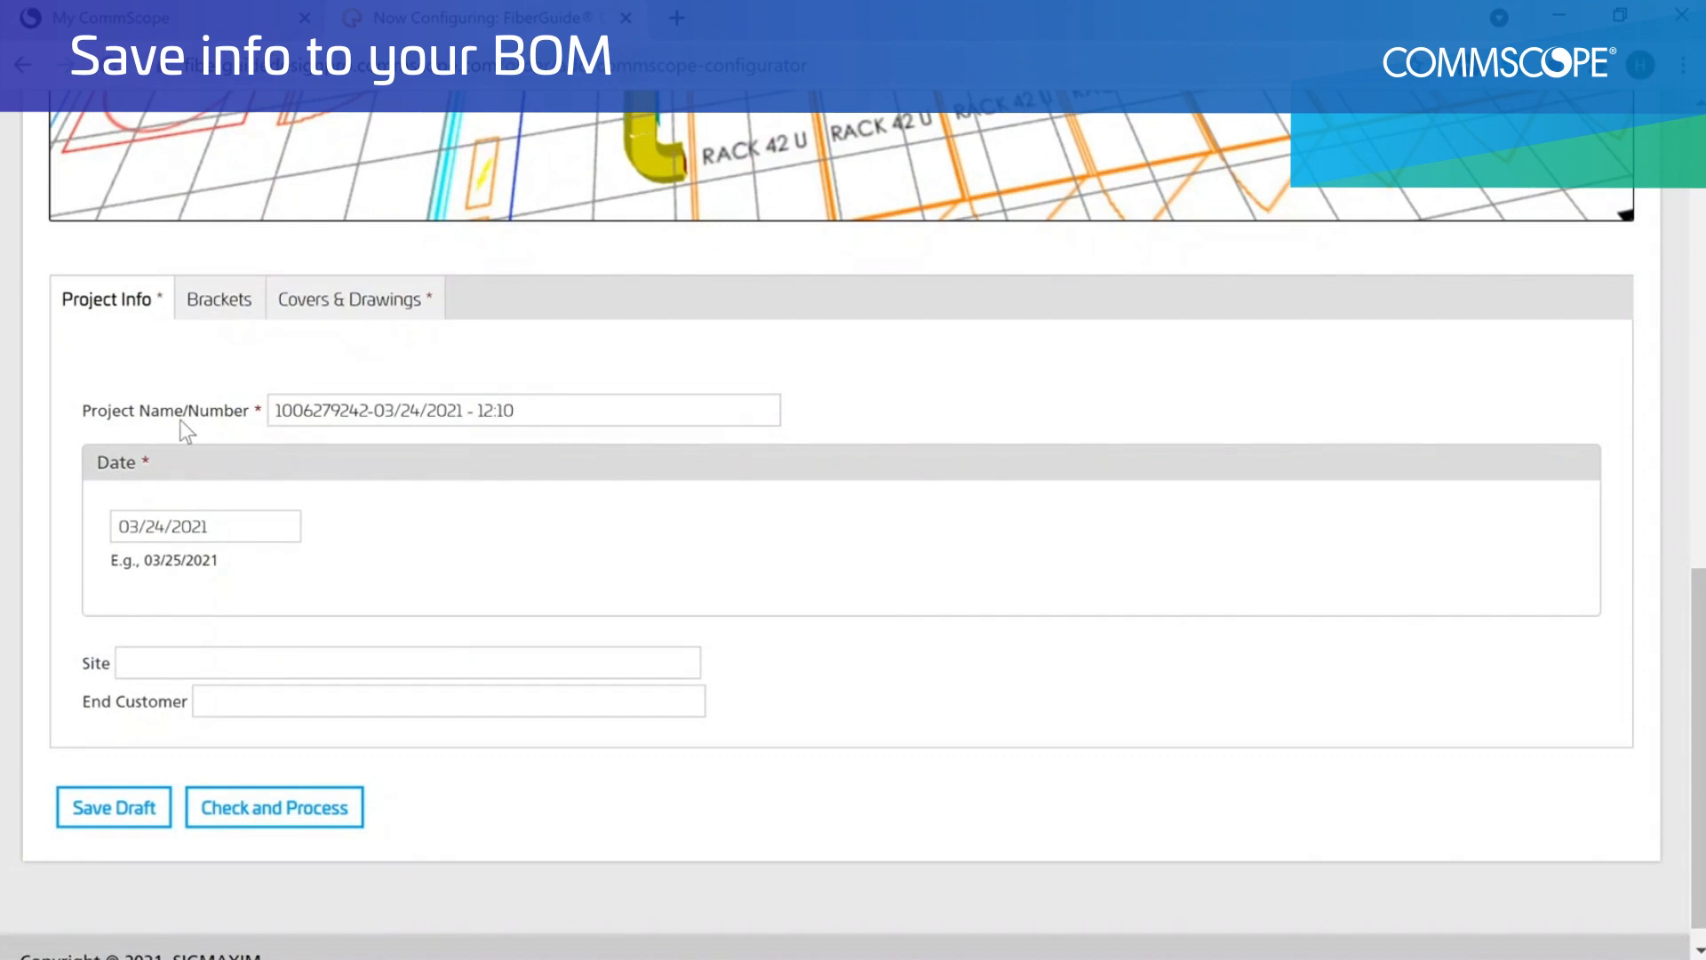
click(552, 412)
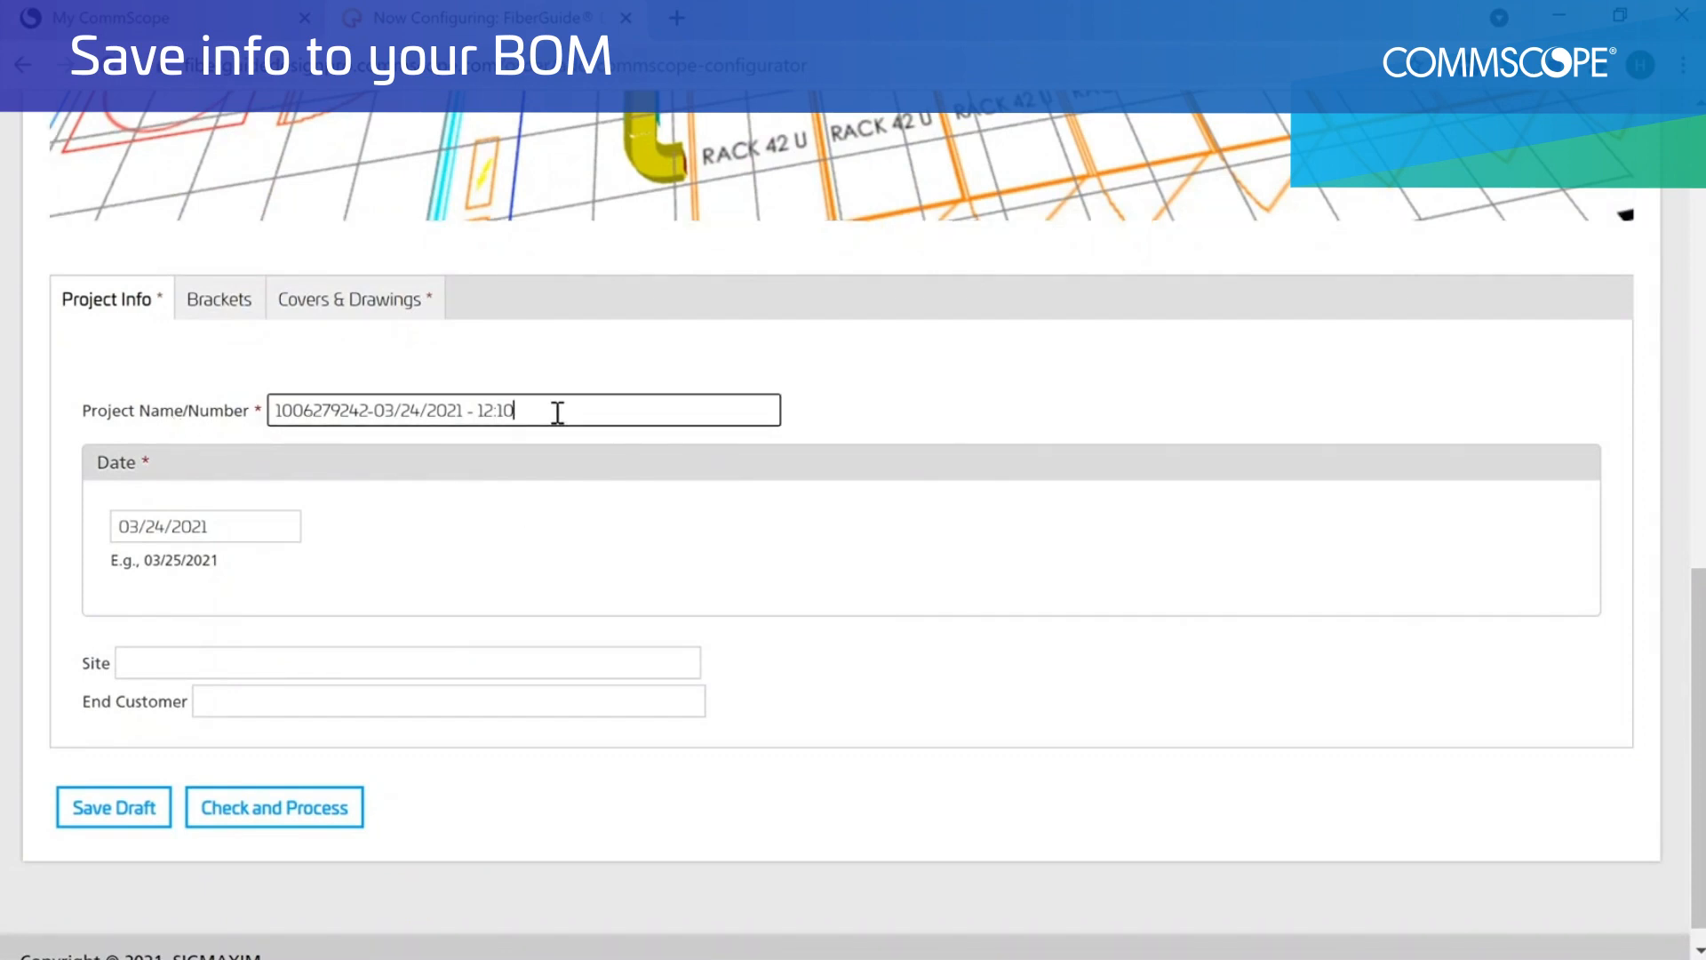
drag(557, 412, 240, 412)
text(Example)
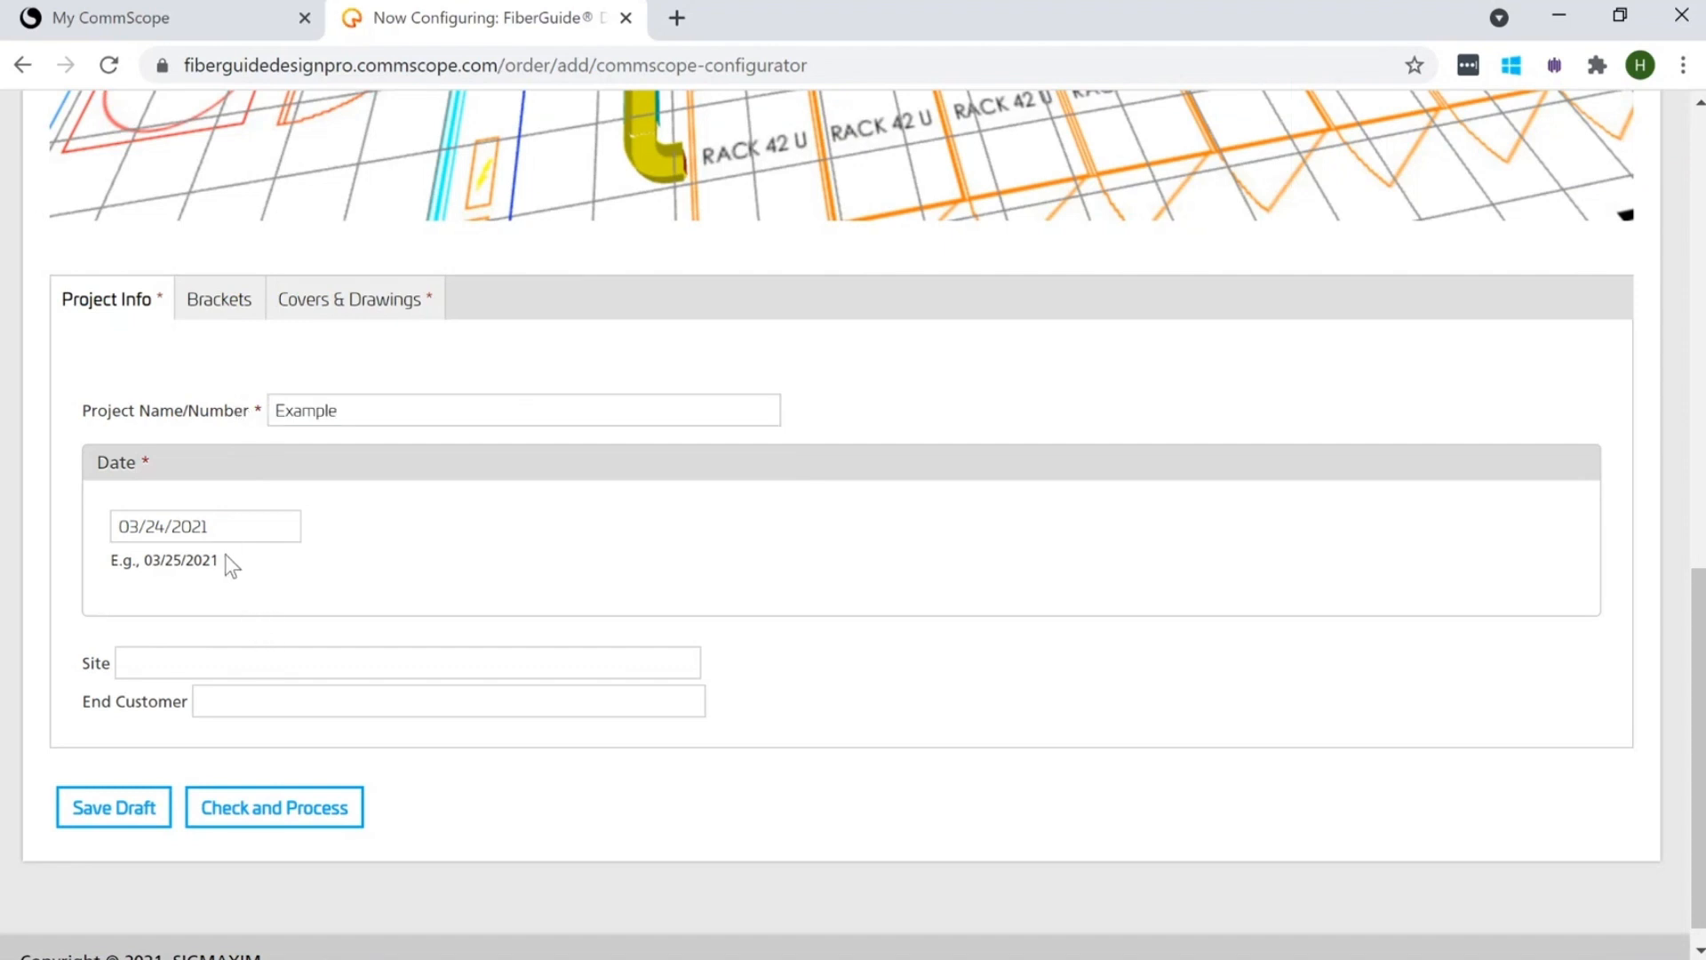
click(193, 659)
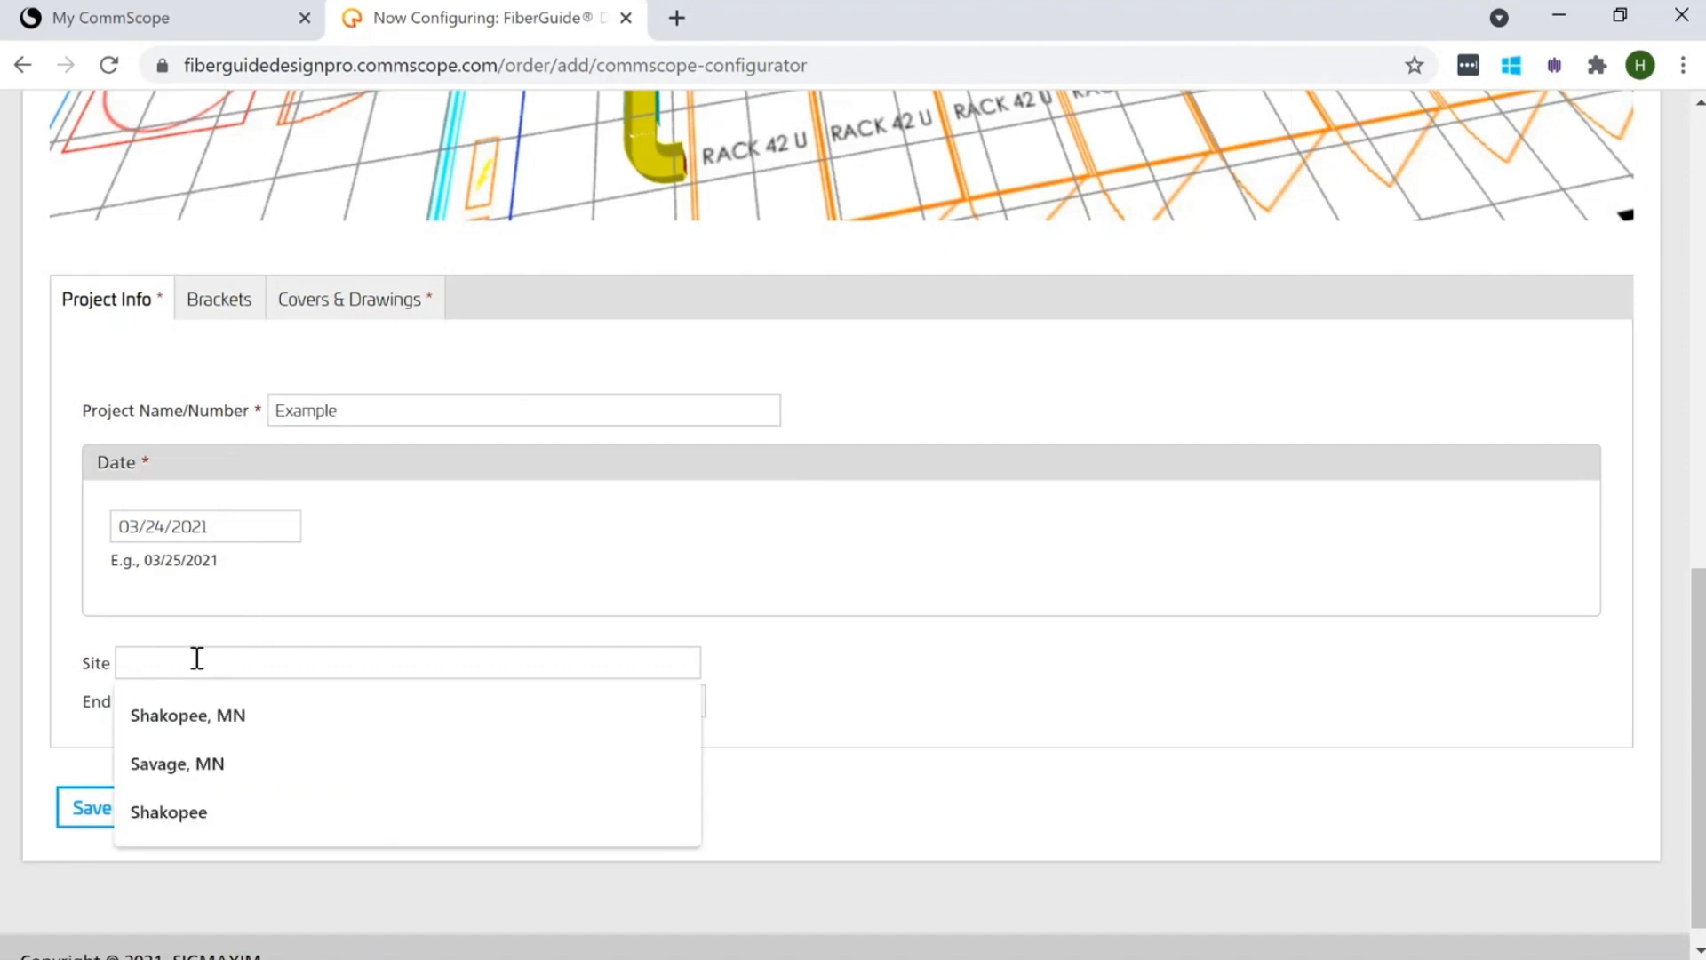
click(203, 711)
click(225, 693)
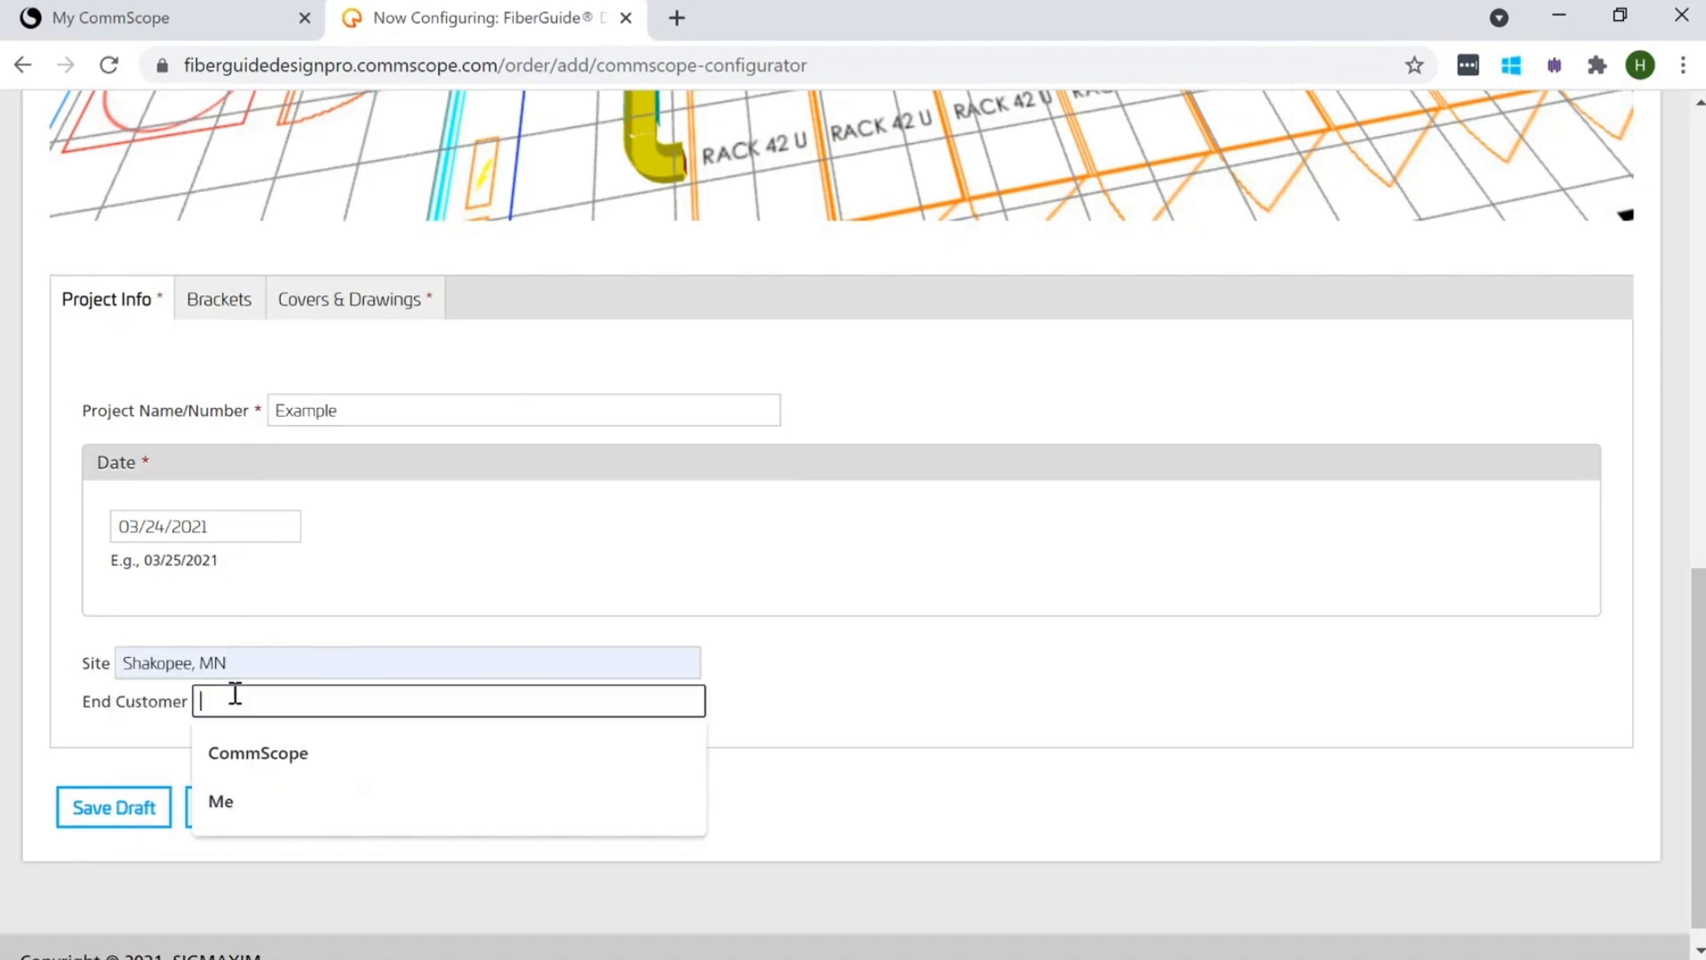
click(255, 749)
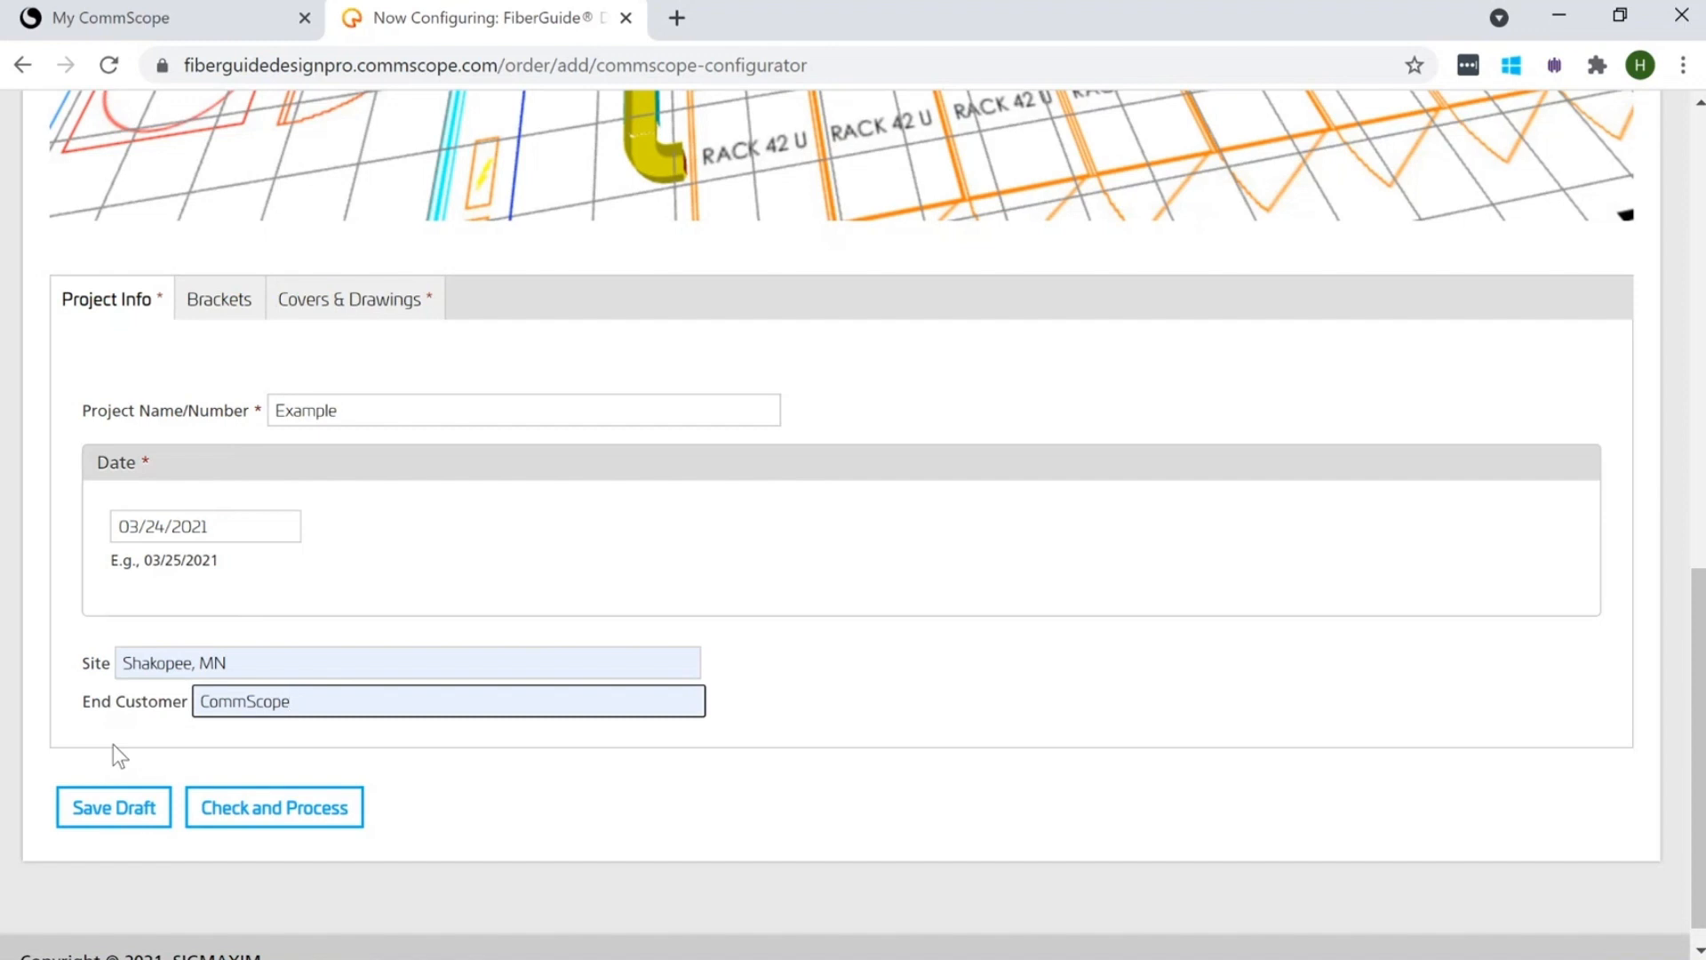
Set the 4x4 bracket mounting to Cantilever with Existing installation, attached to Threaded Rod with a 5/8in rod size.
click(236, 310)
scroll(462, 681, down, 2)
click(160, 497)
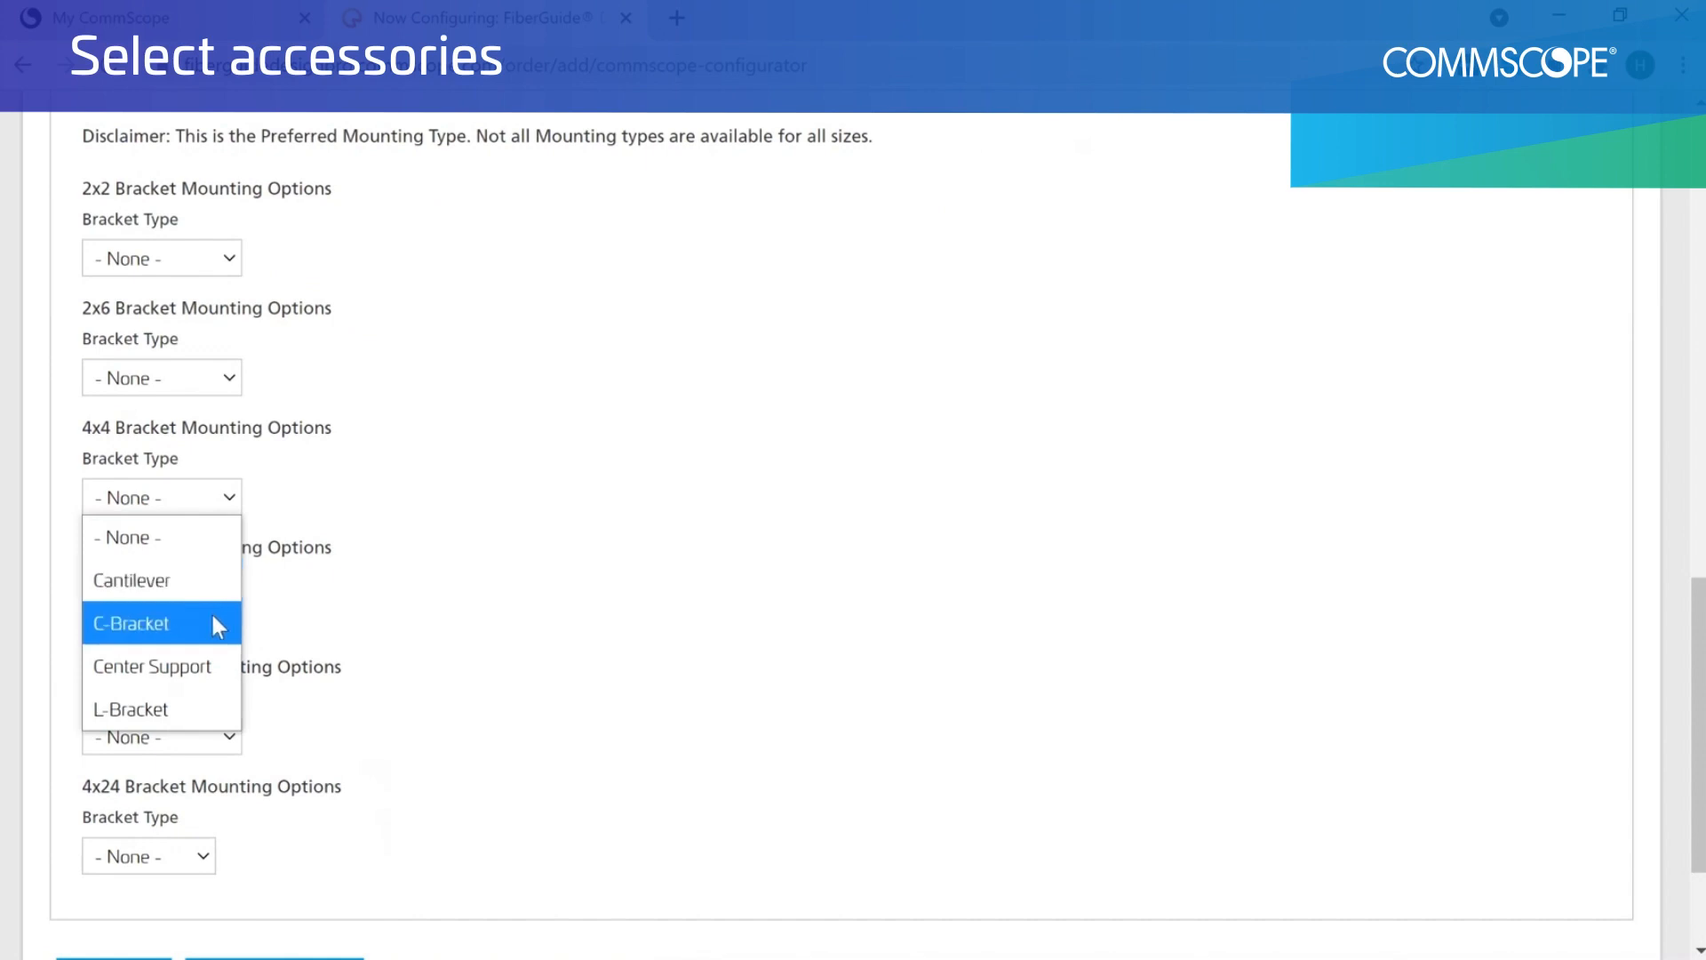
click(213, 580)
click(380, 500)
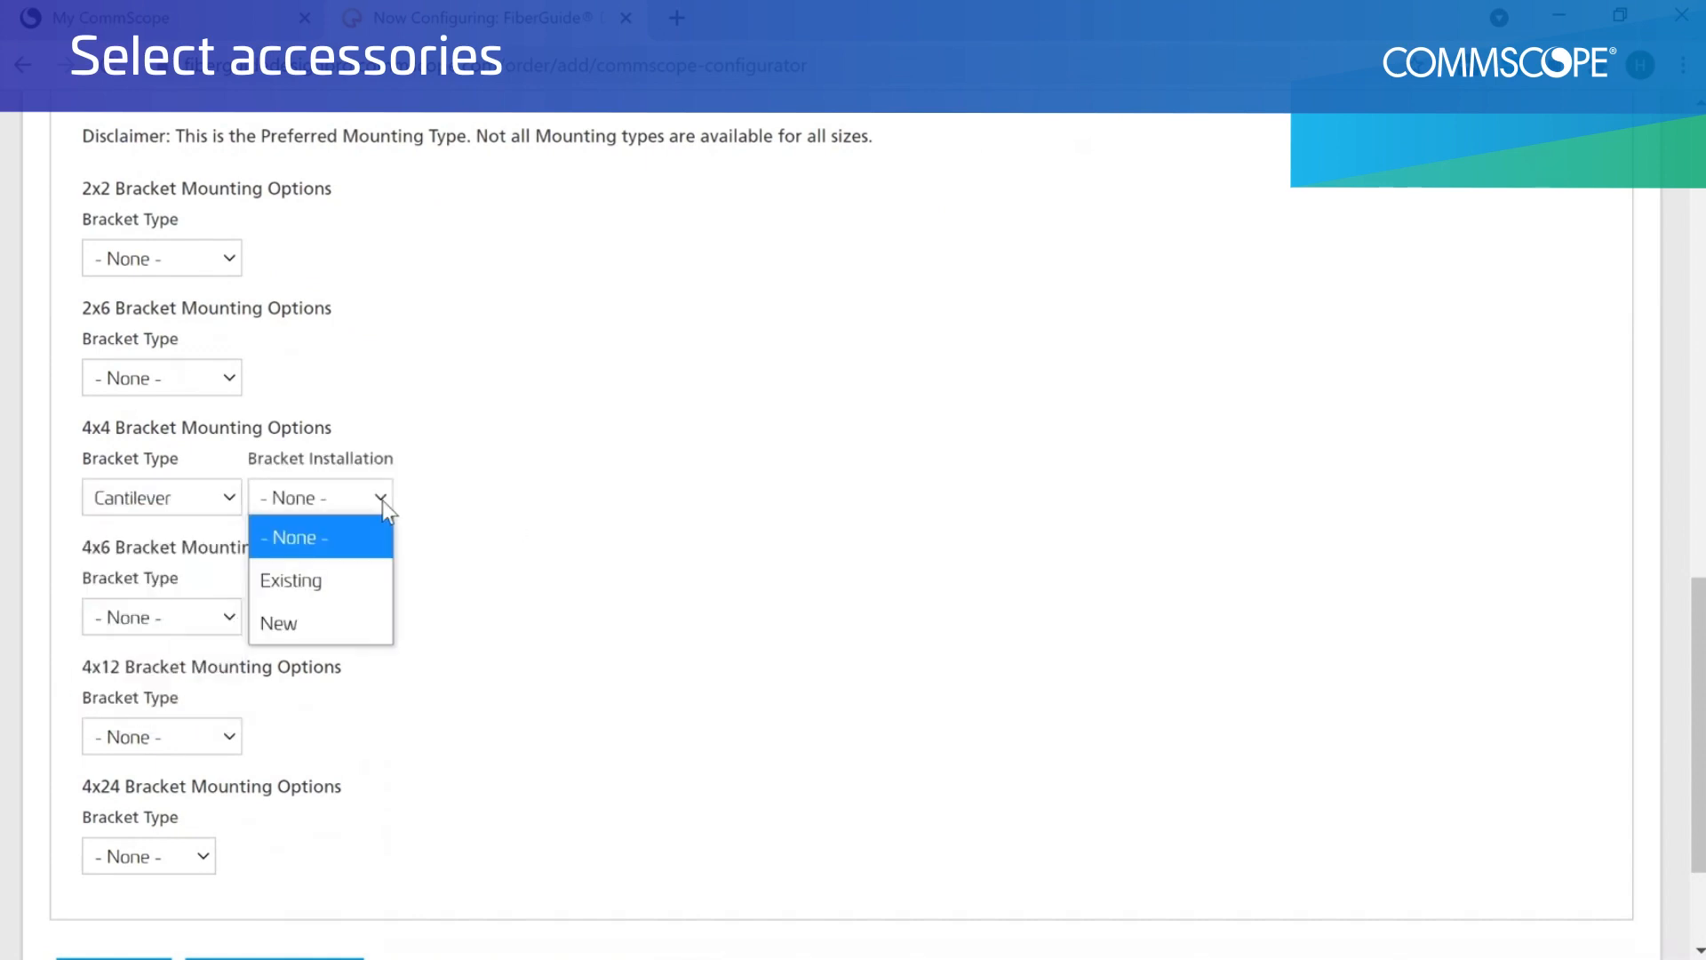
click(353, 572)
click(467, 499)
click(471, 580)
click(633, 500)
click(632, 701)
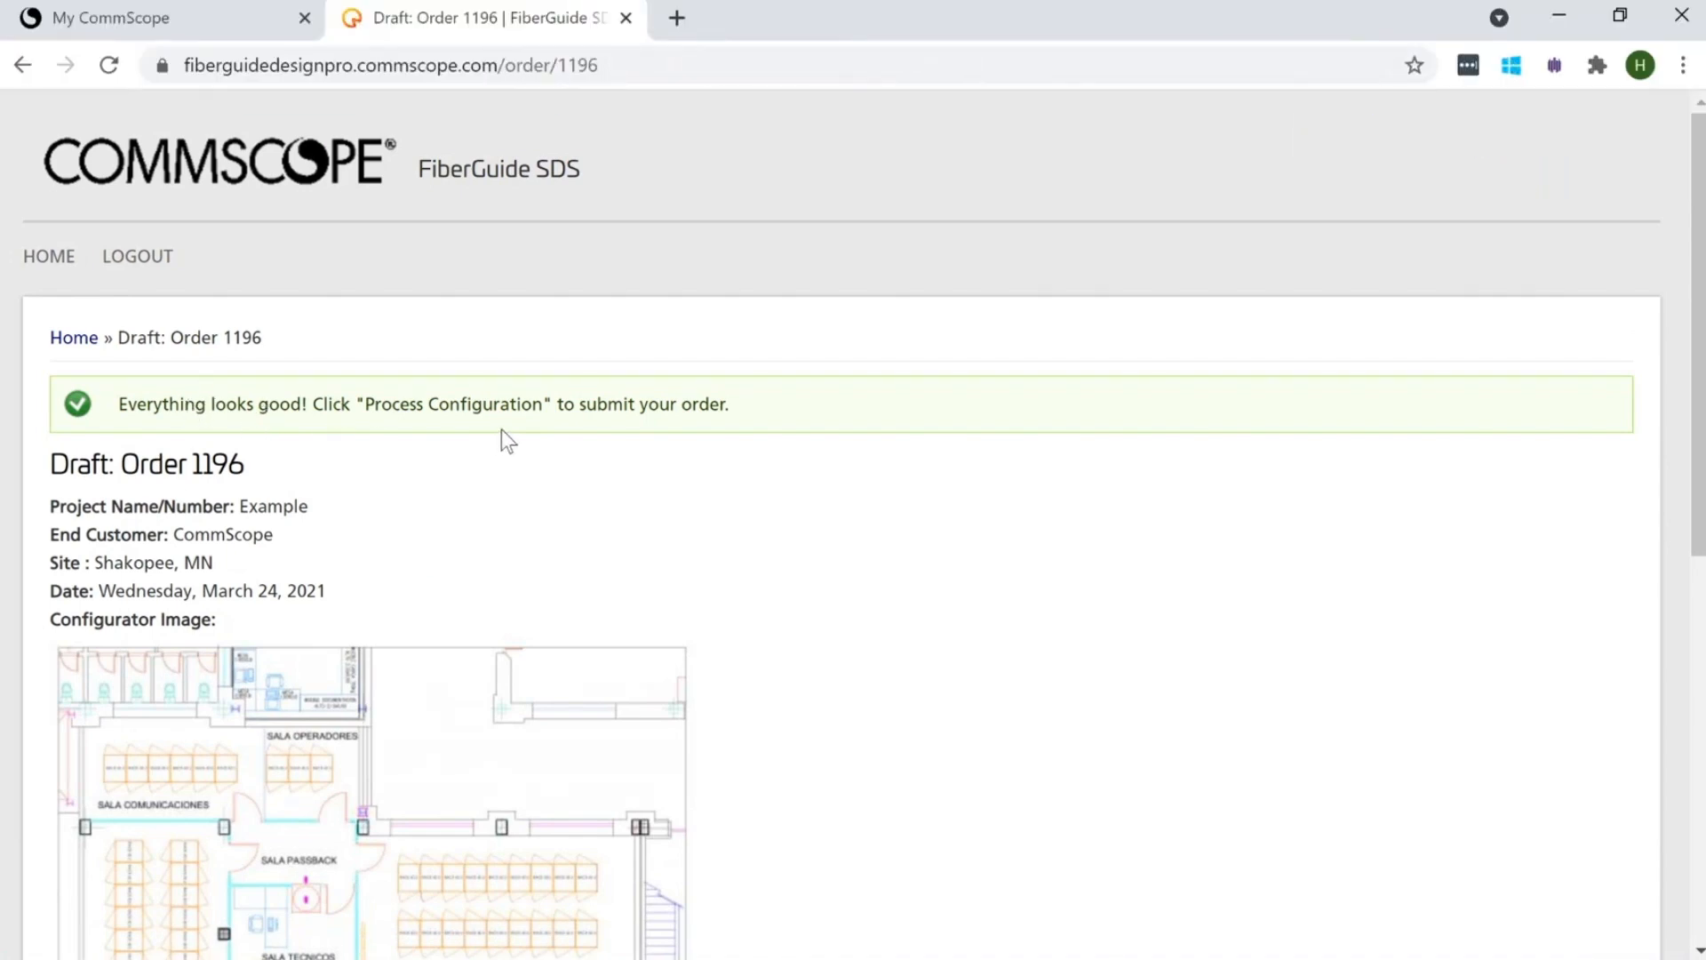
Review the draft order's floor plan image and 4x4 bracket details, and process the configuration.
scroll(456, 572, down, 7)
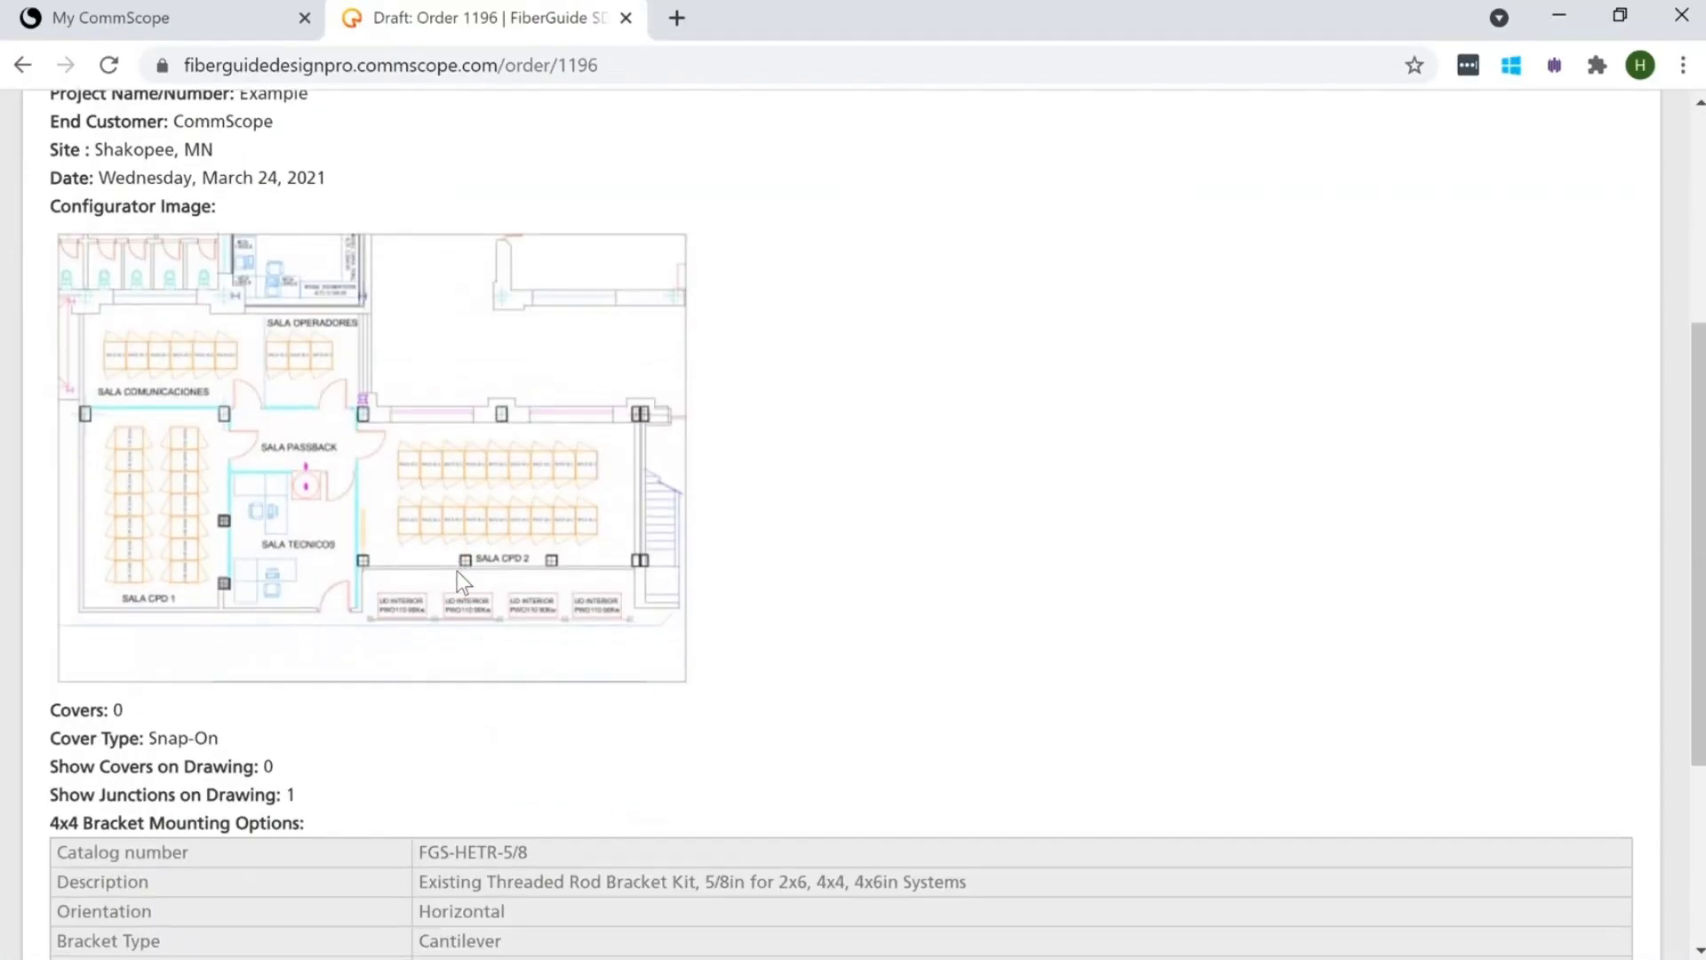
scroll(457, 570, down, 1)
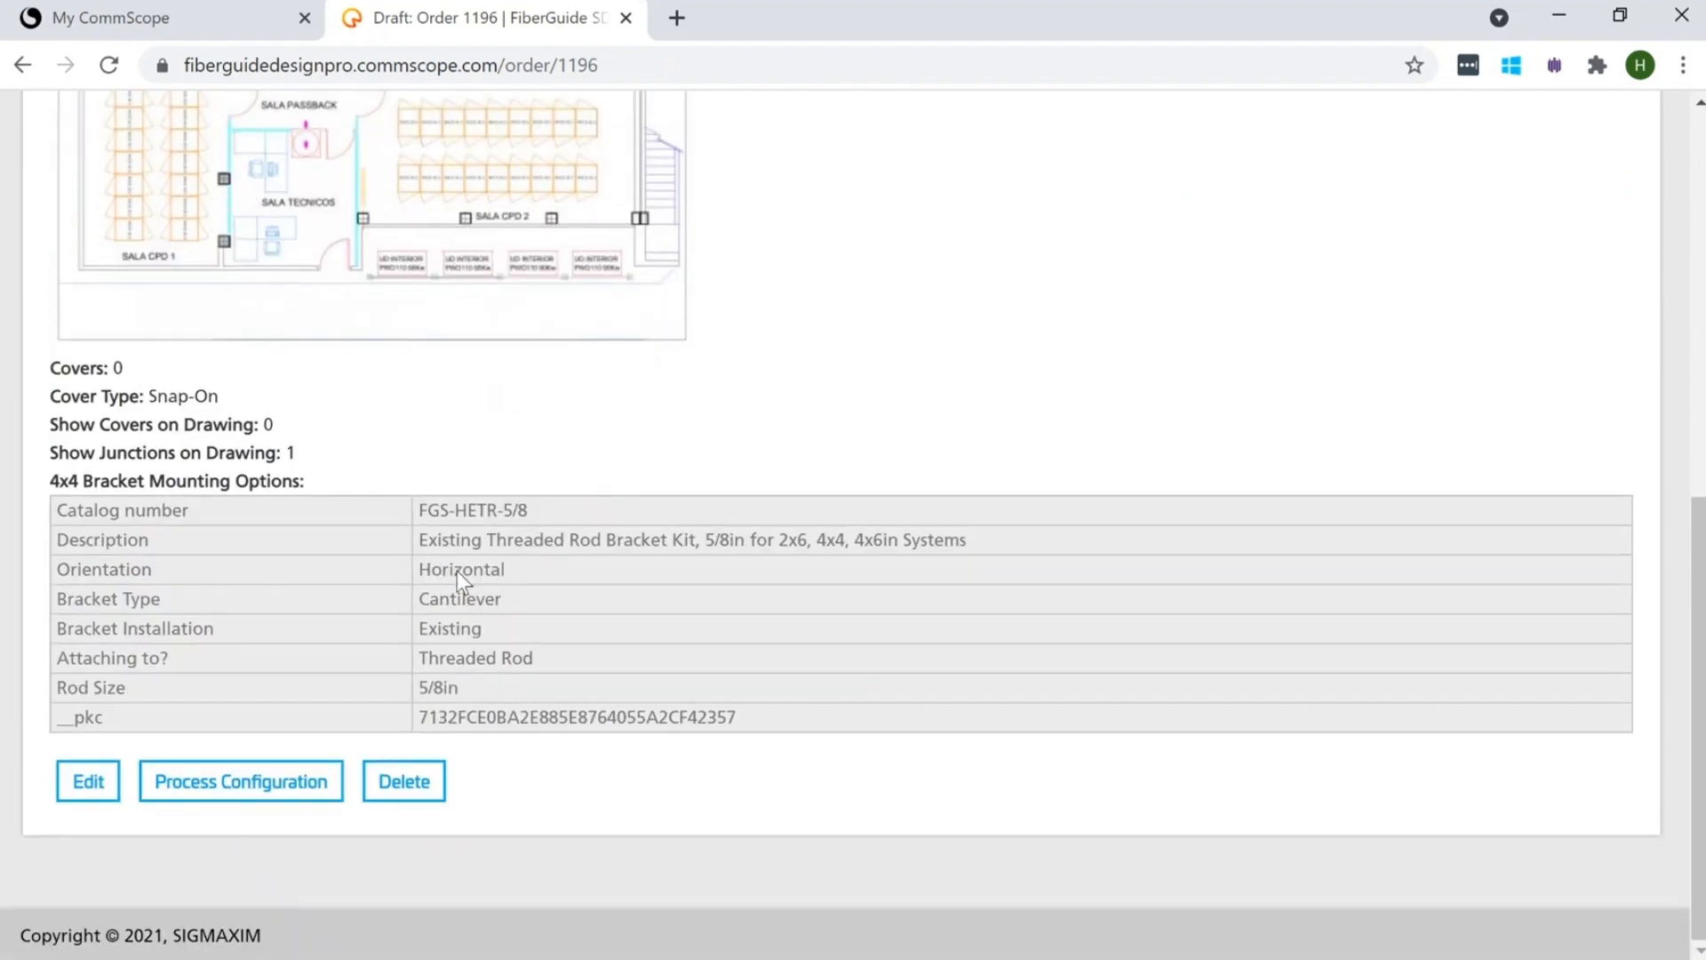
click(279, 797)
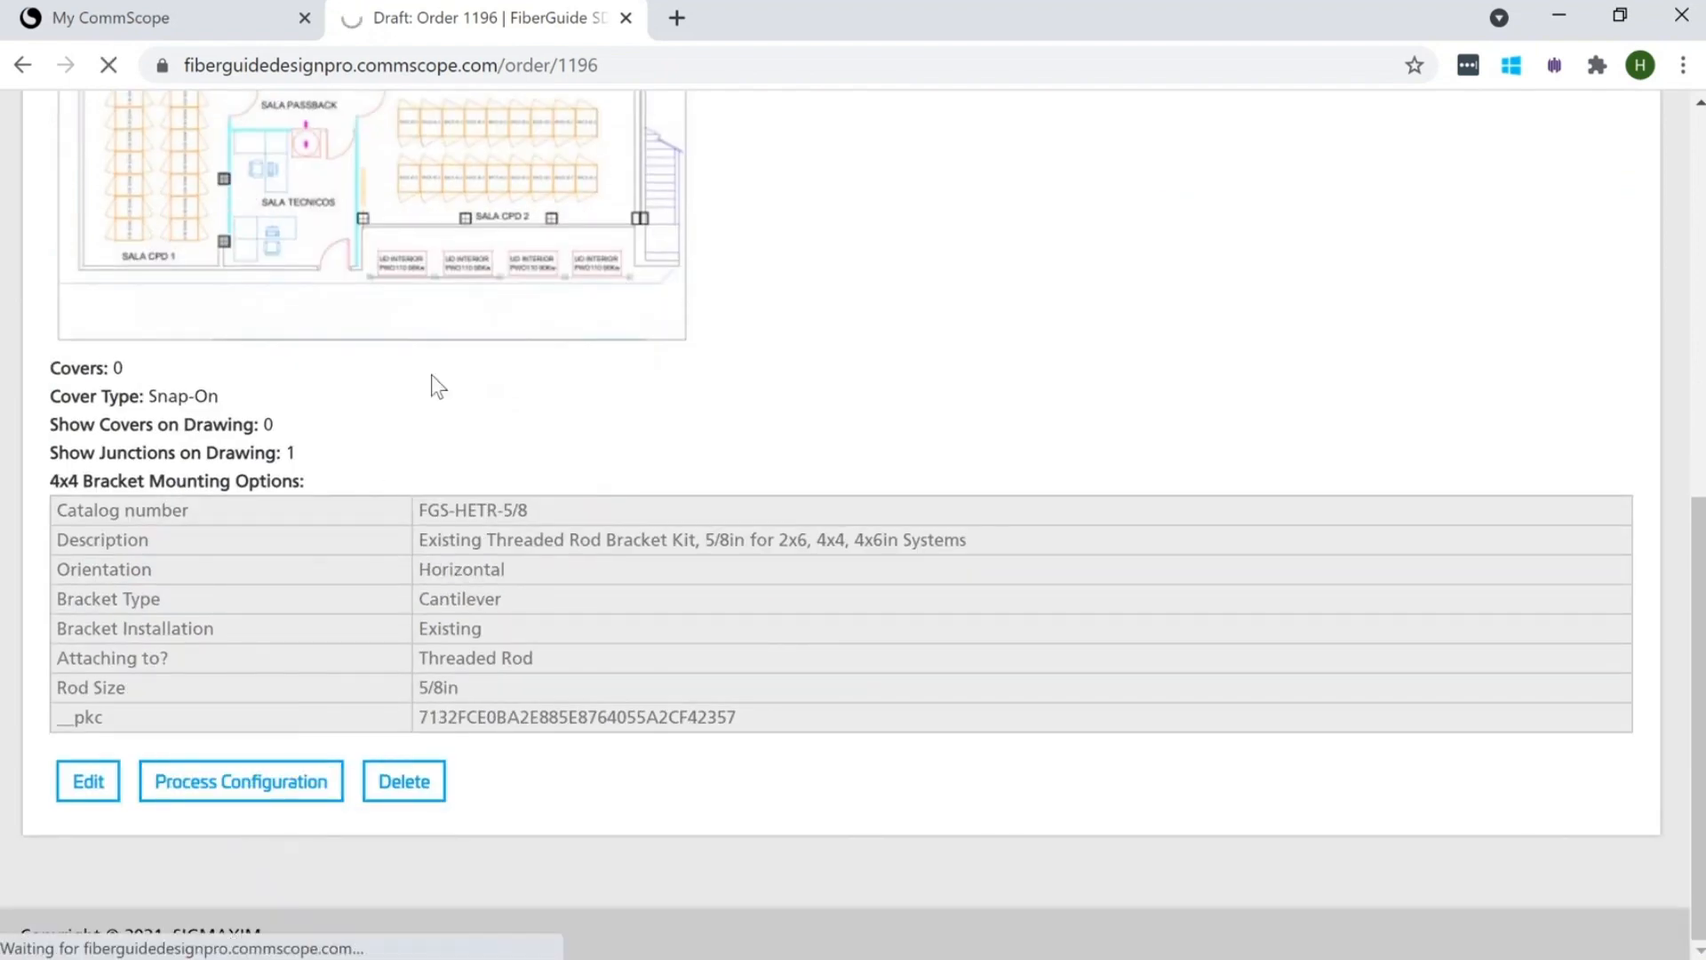
Open the results of the submitted "background test" order and download its Excel bill of materials and 3D PDF.
scroll(632, 782, down, 4)
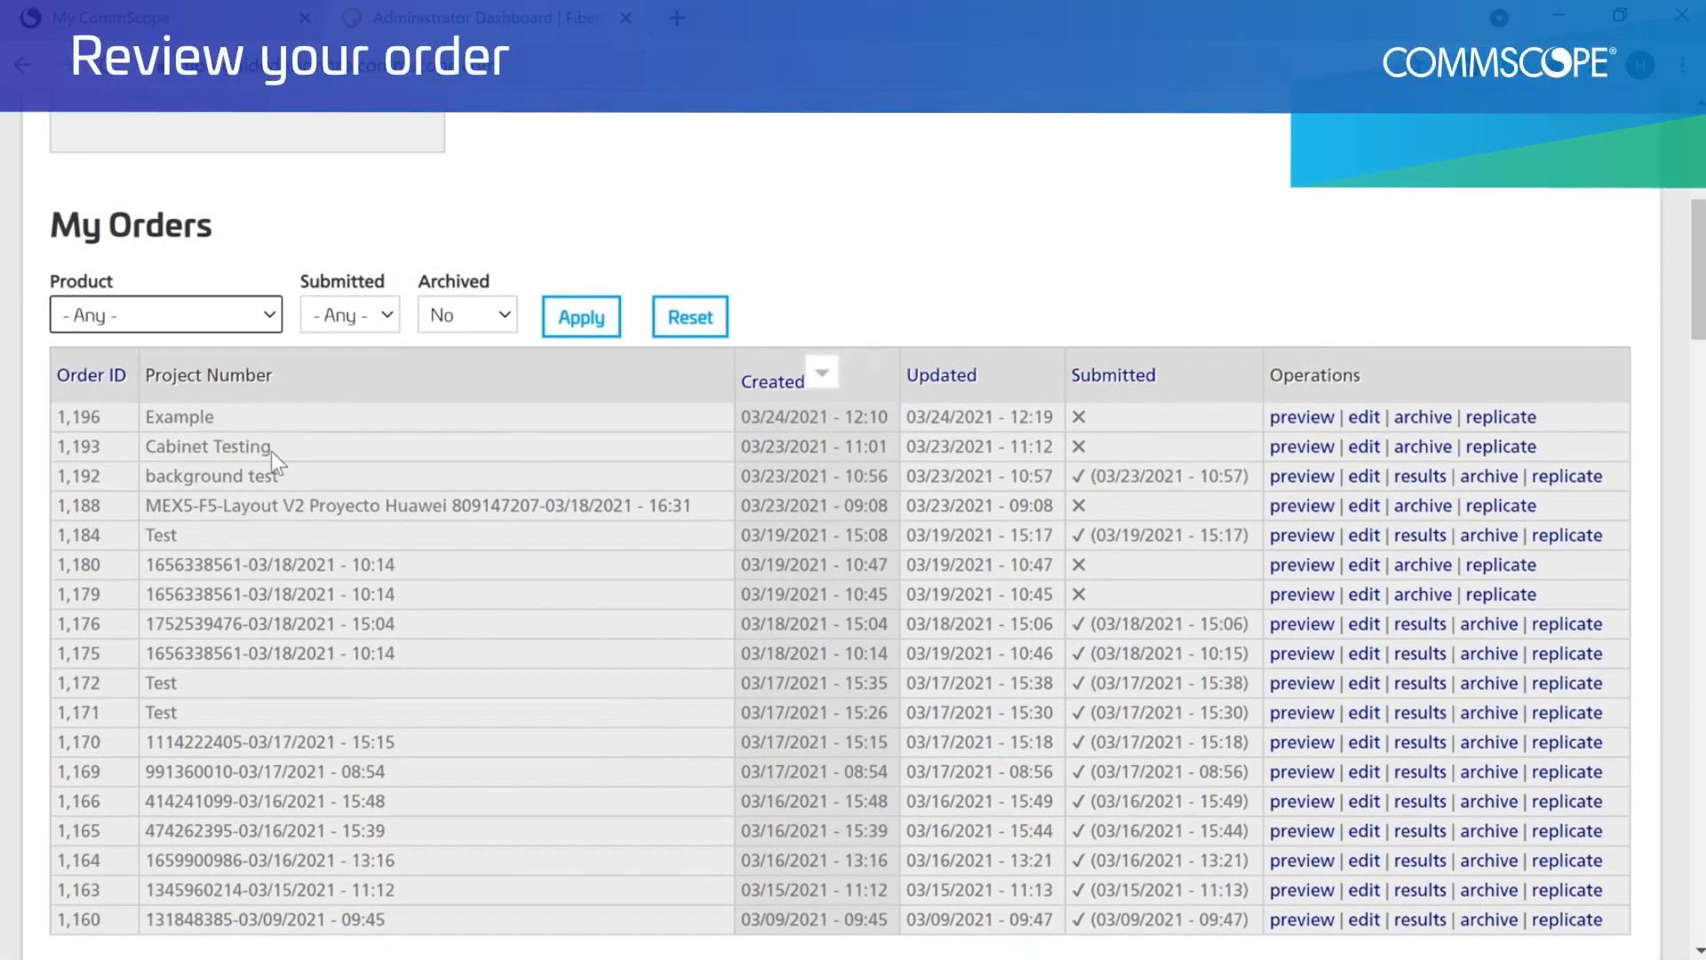
click(1096, 478)
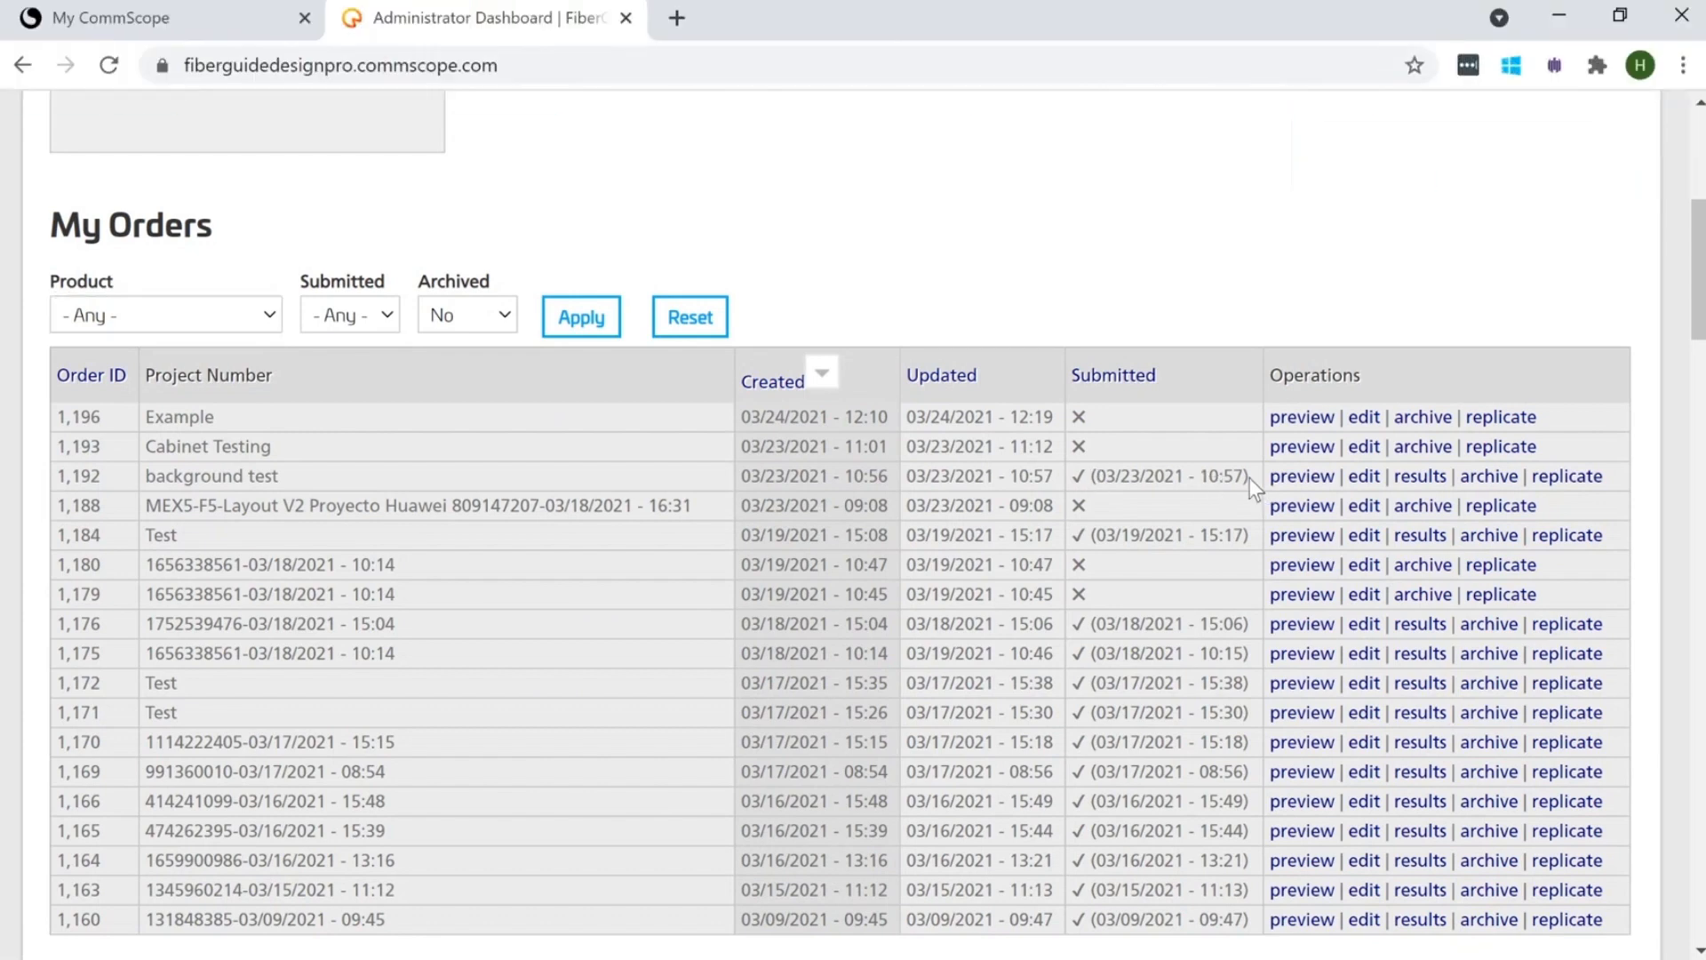
click(1419, 477)
click(1529, 501)
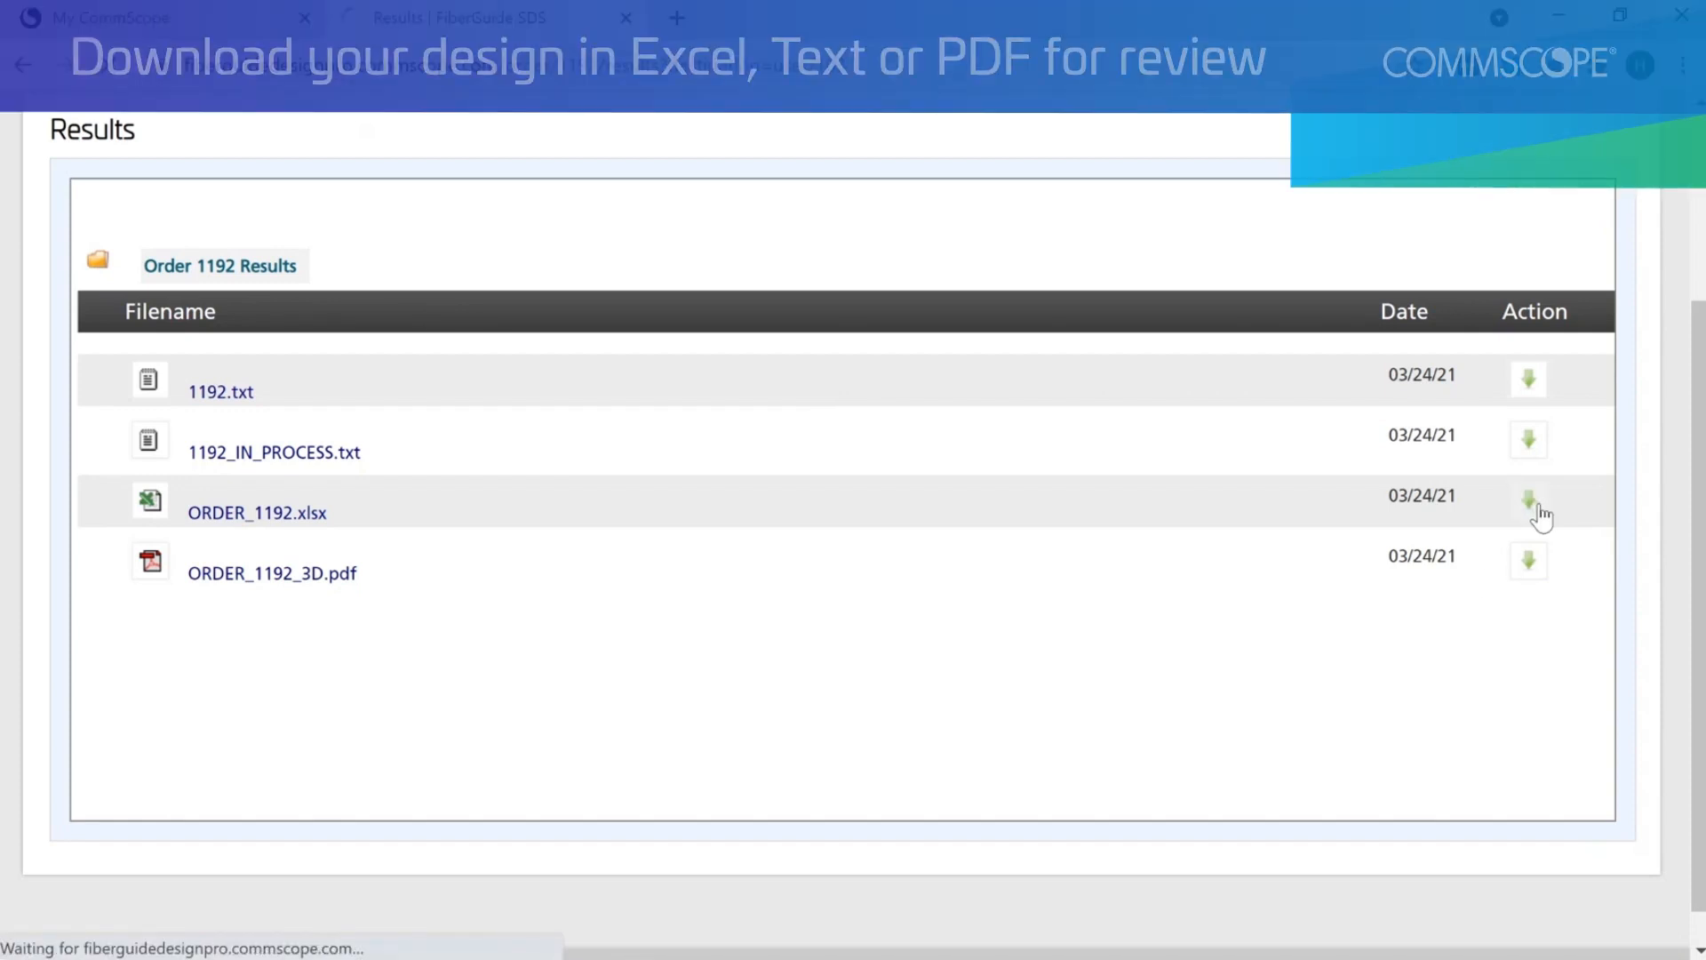
click(1528, 562)
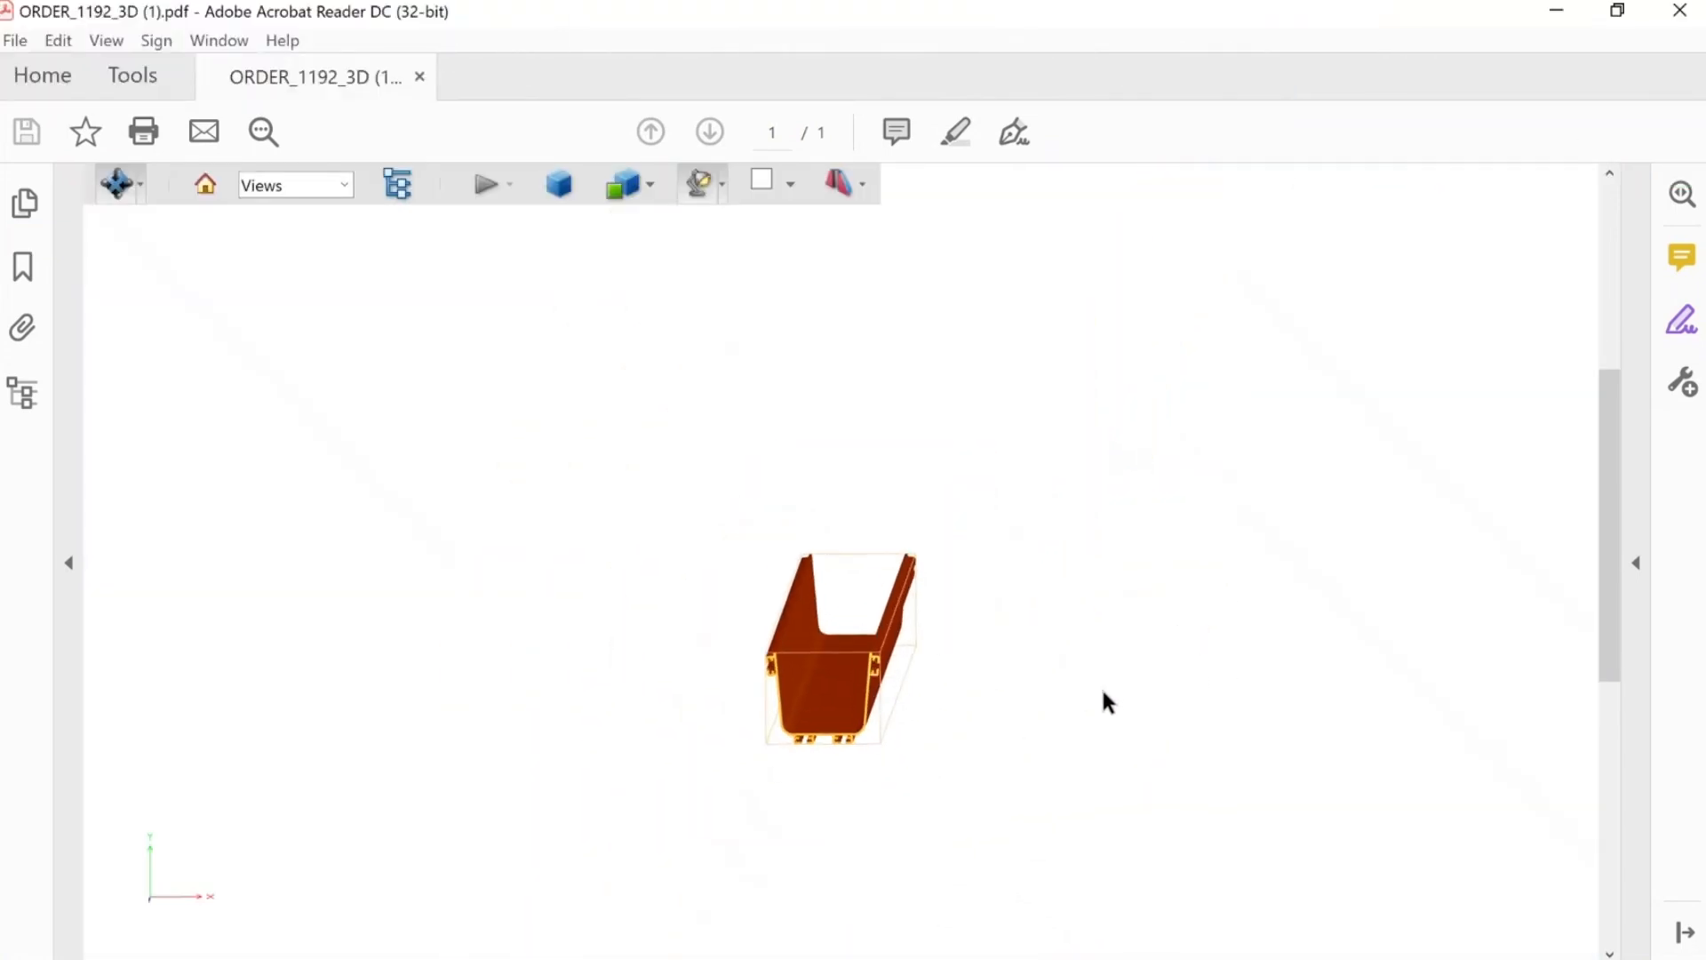
Inspect the raceway model in the downloaded 3D PDF and the part rows in the Excel bill of materials.
drag(1143, 703, 1102, 678)
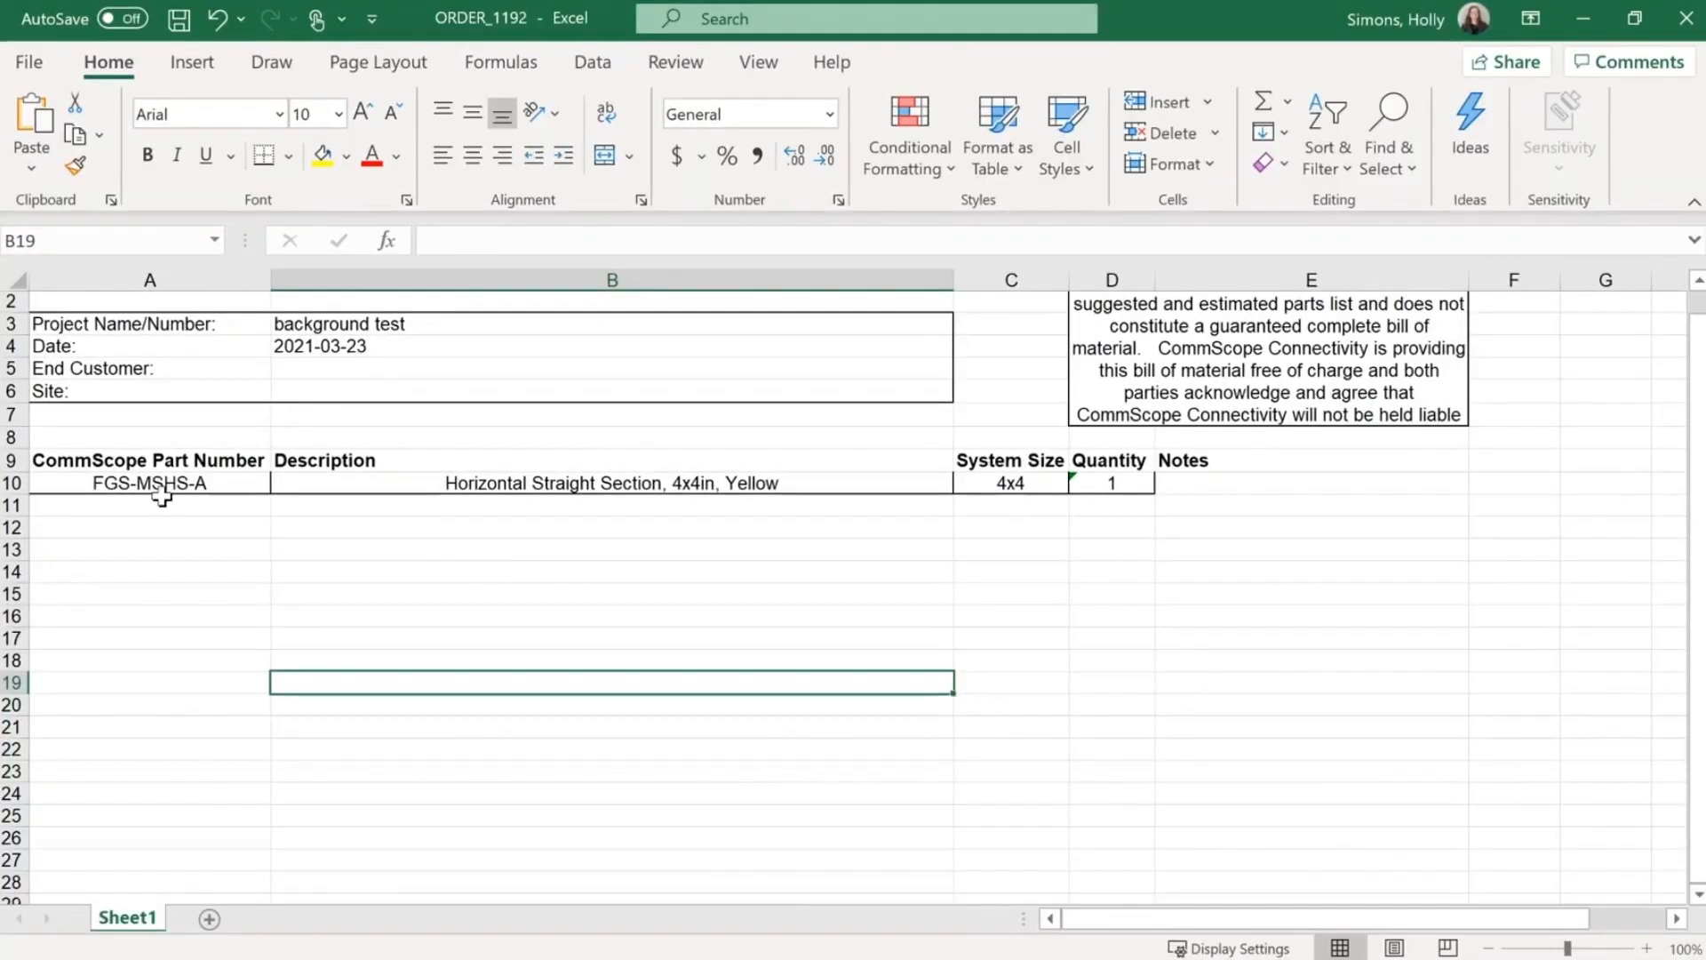
drag(161, 495, 1112, 484)
click(771, 591)
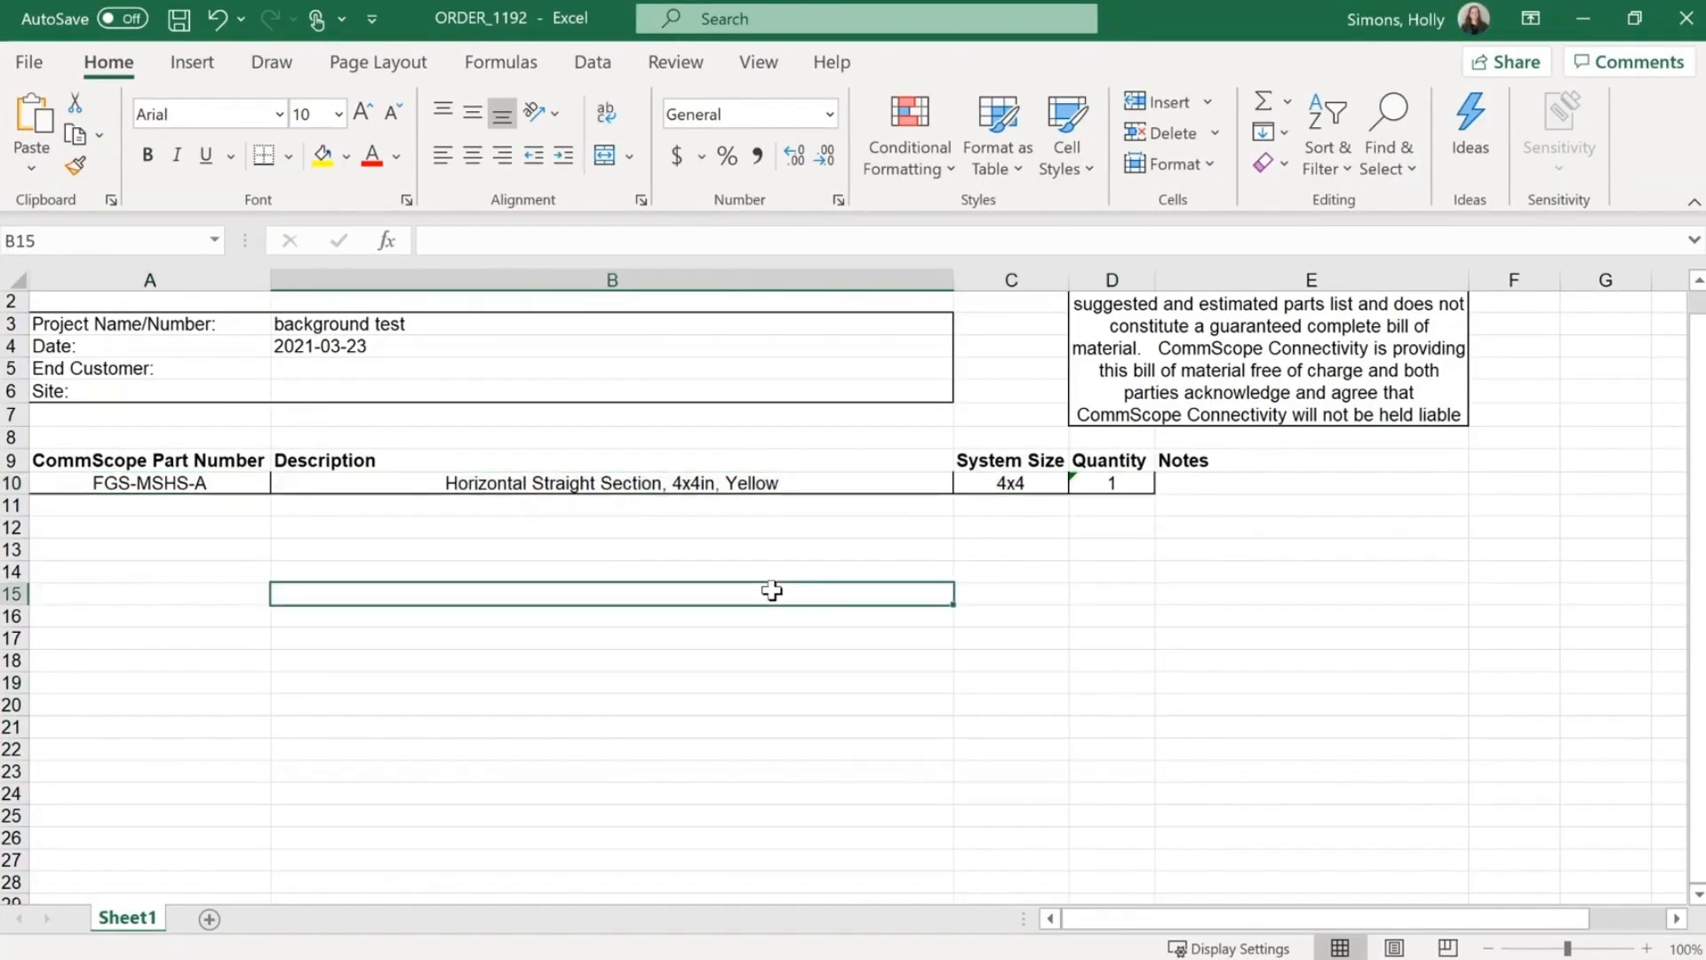
drag(207, 516, 1144, 511)
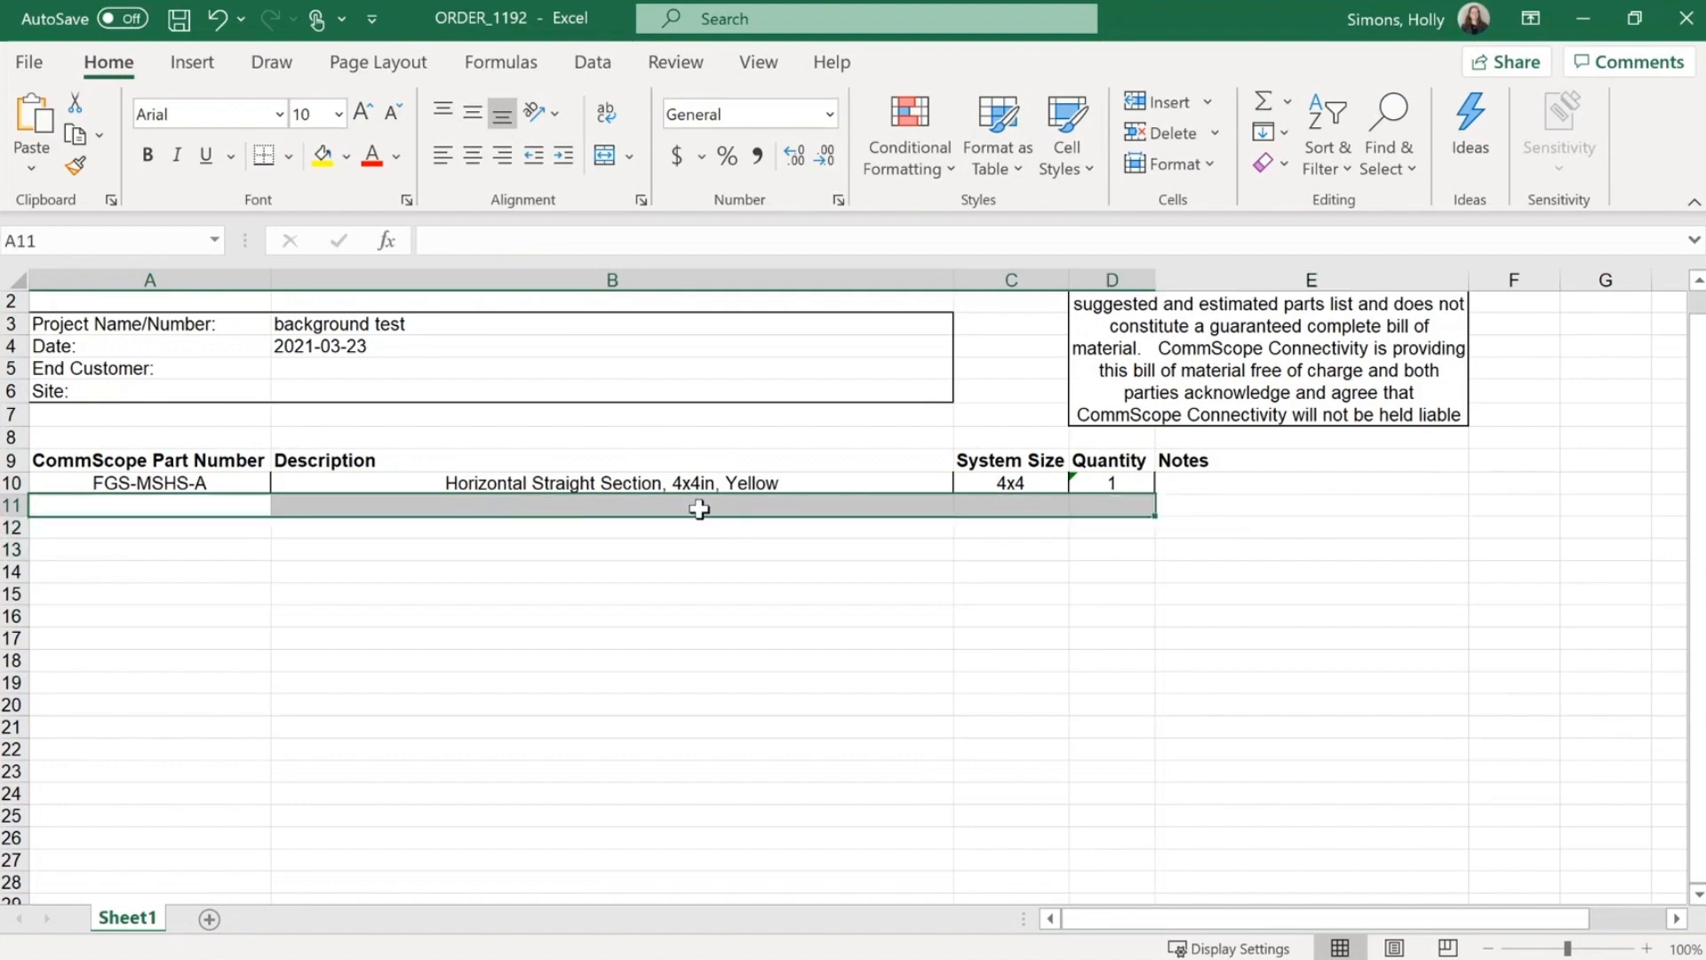
drag(186, 531, 709, 519)
drag(709, 519, 1093, 530)
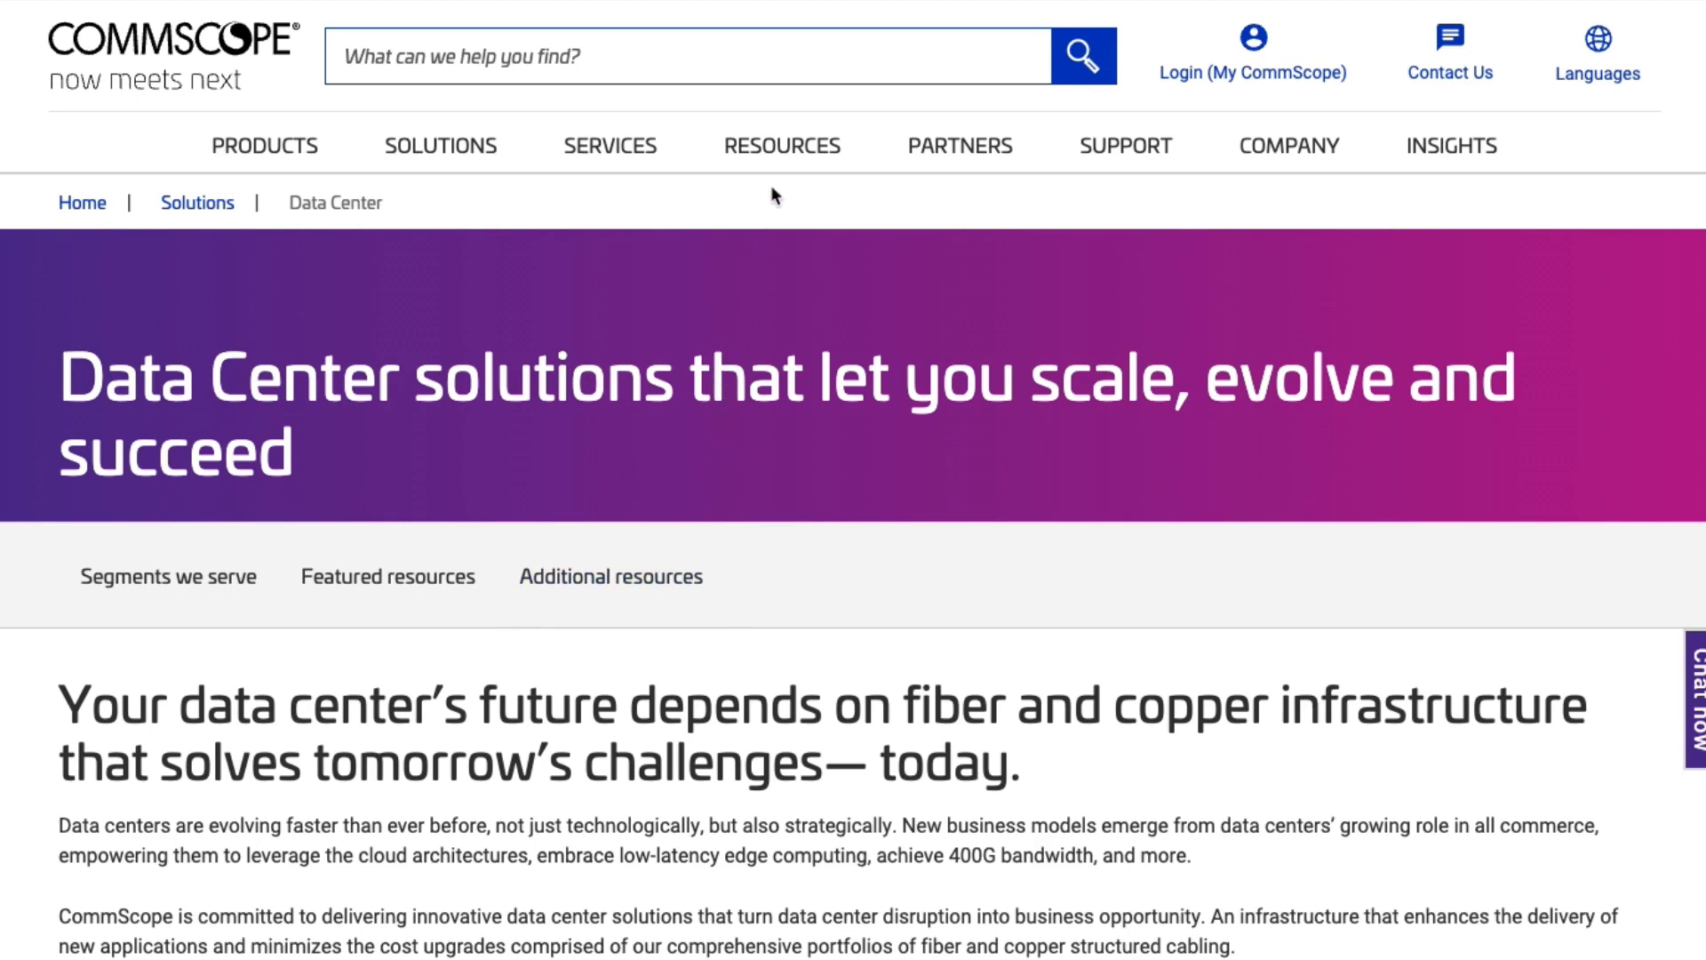
Open the Calculators page on the CommScope website and look for the Pathways and Spaces Calculator.
click(791, 153)
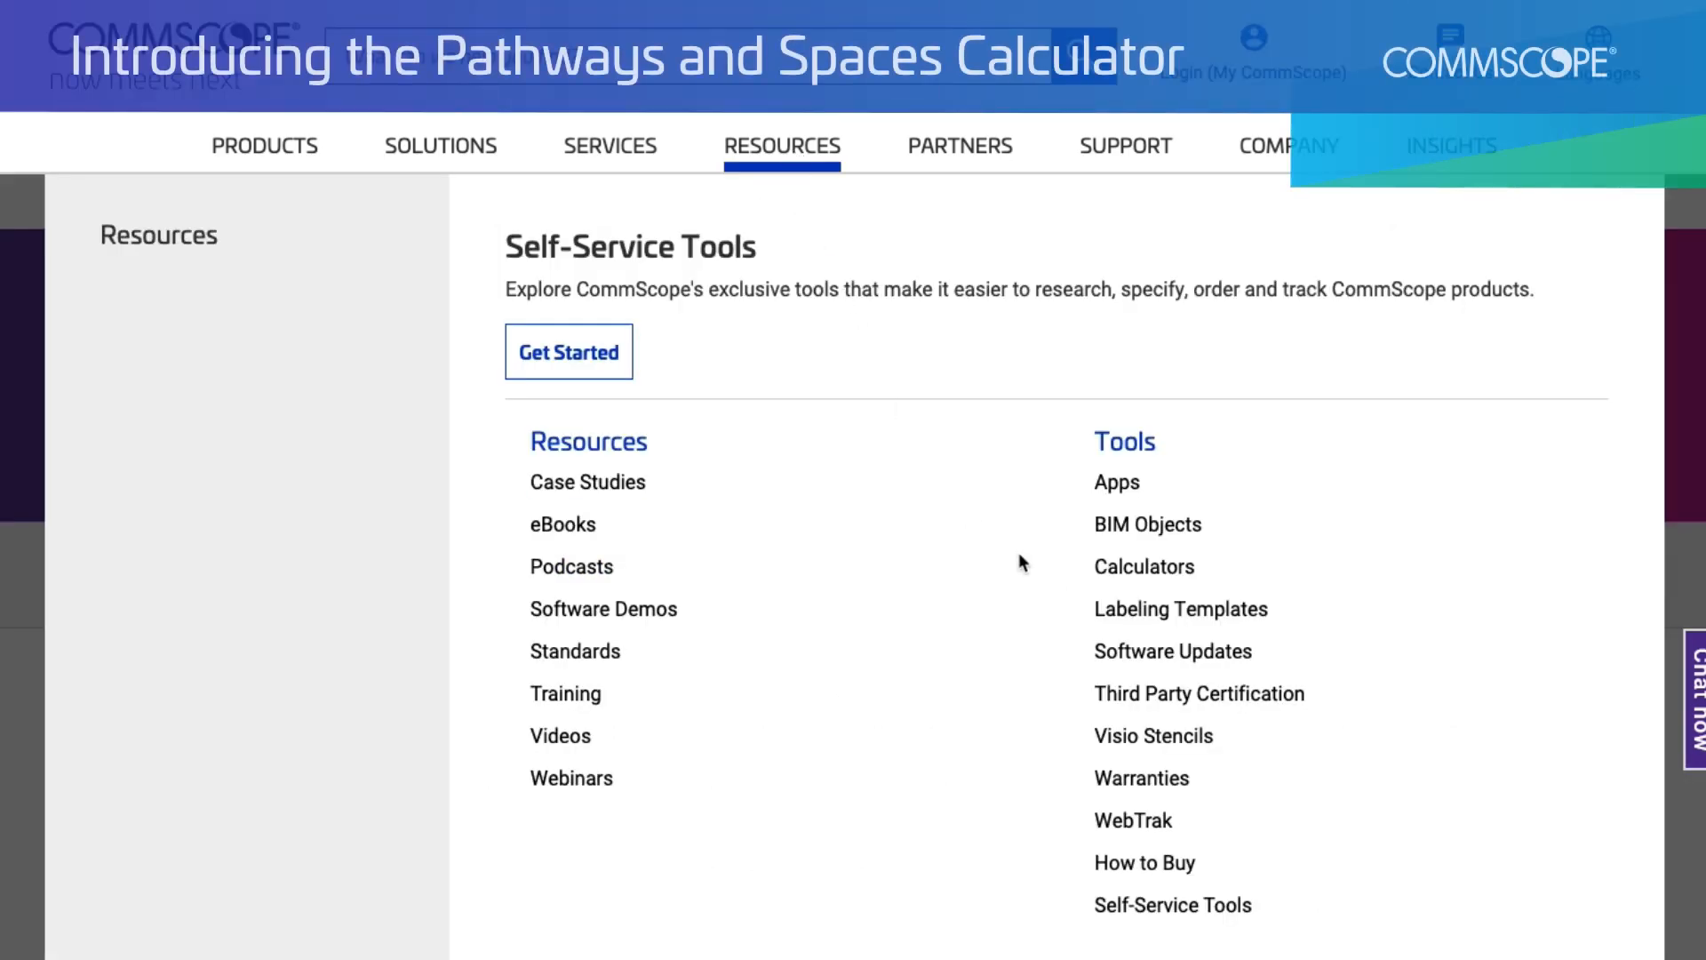
click(1131, 573)
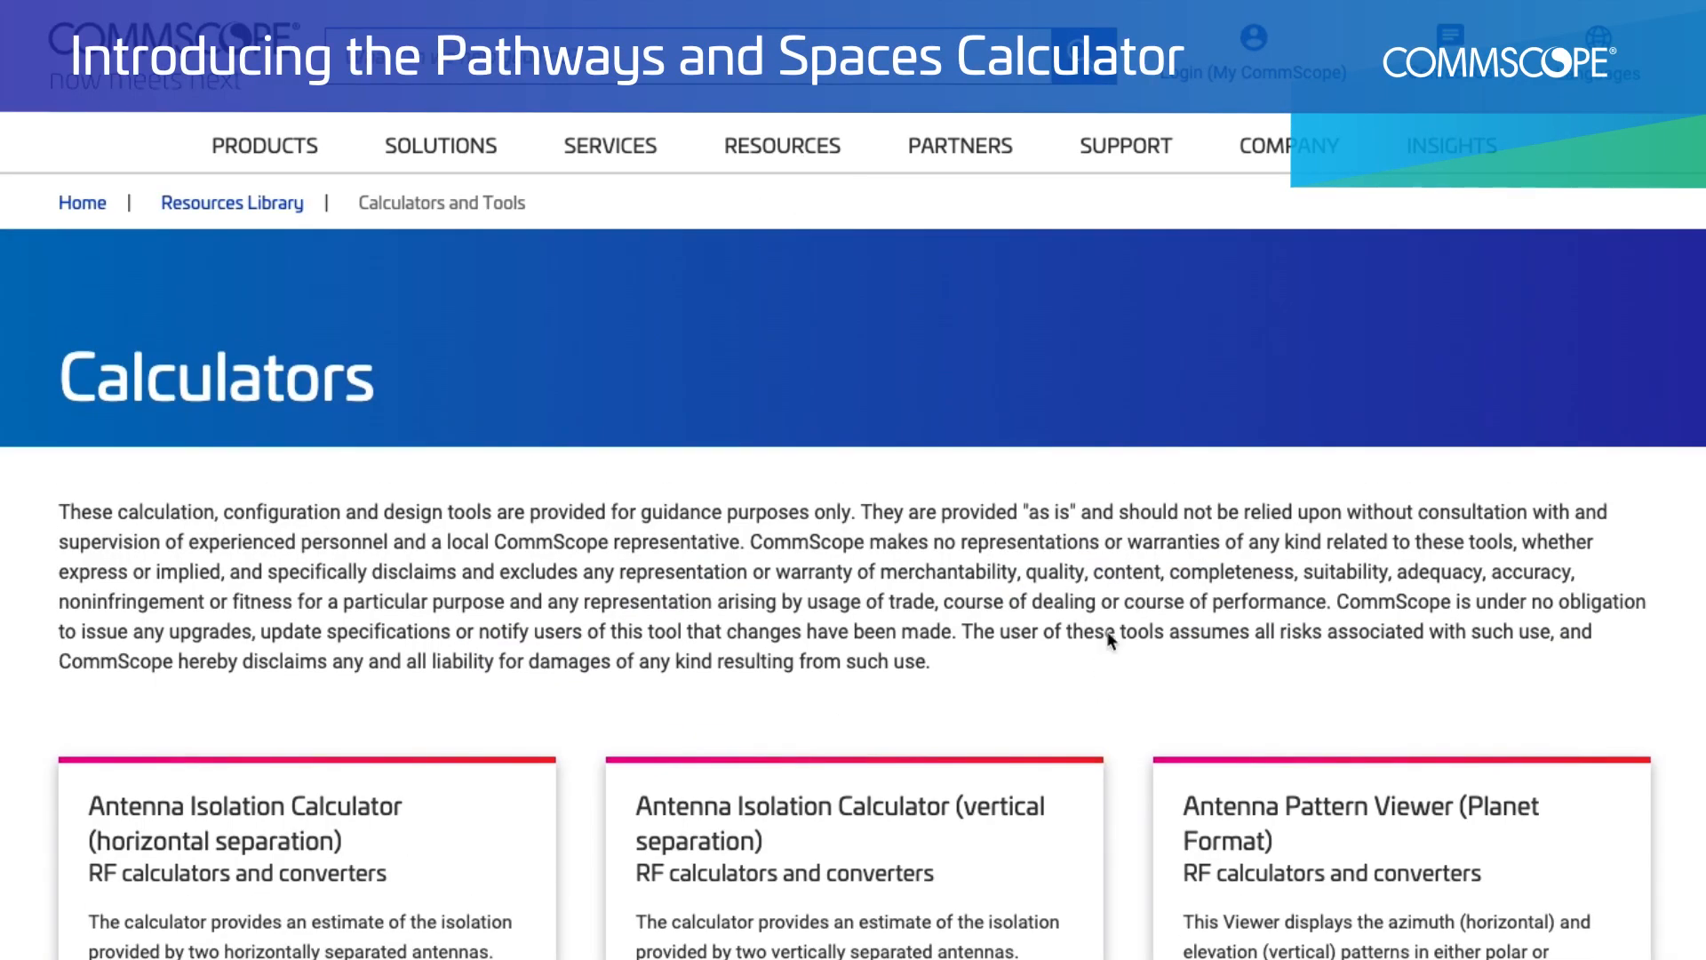
scroll(954, 951, down, 18)
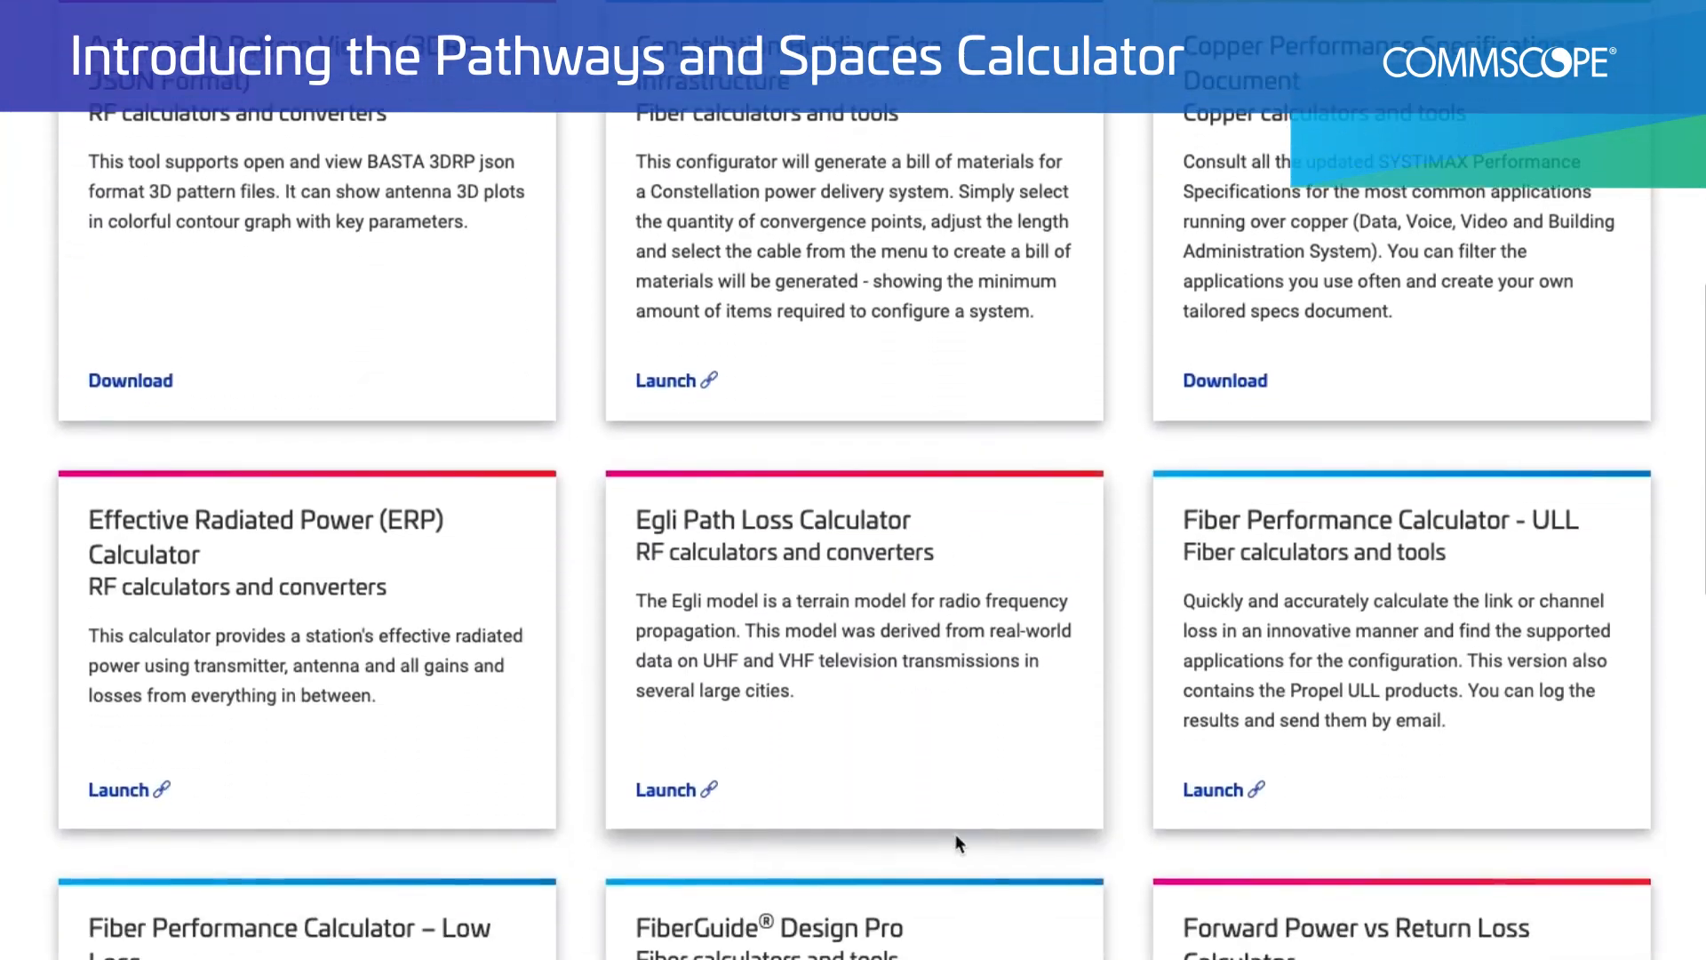